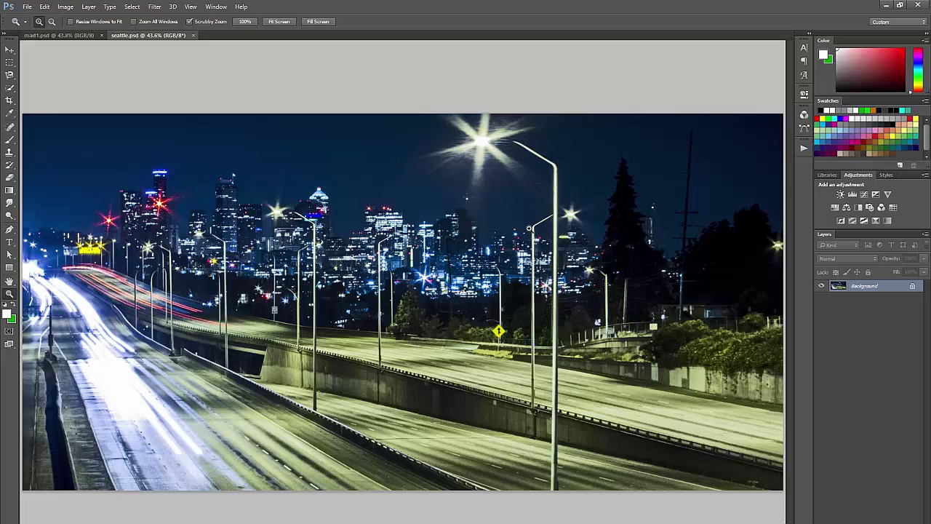
- Duplicate the Background layer of seattle.psd, keeping the suggested copy name
right_click(840, 288)
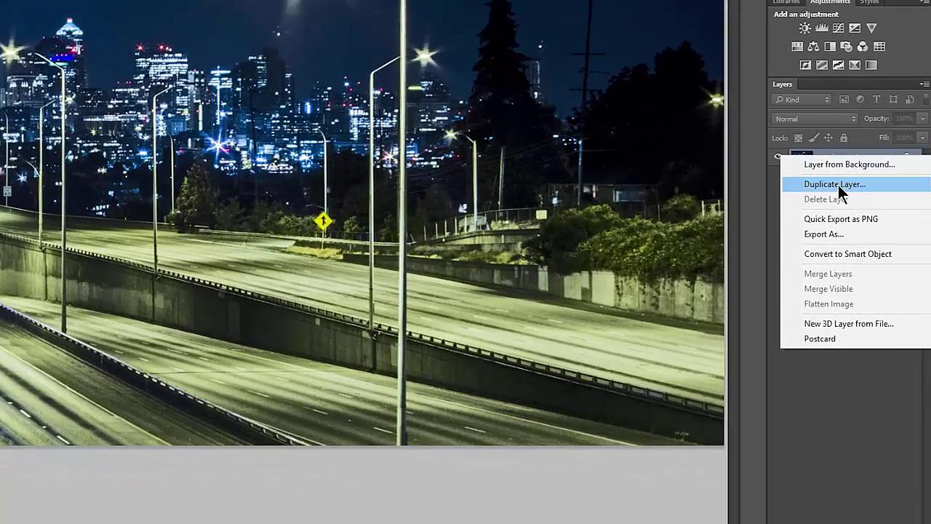
left_click(839, 190)
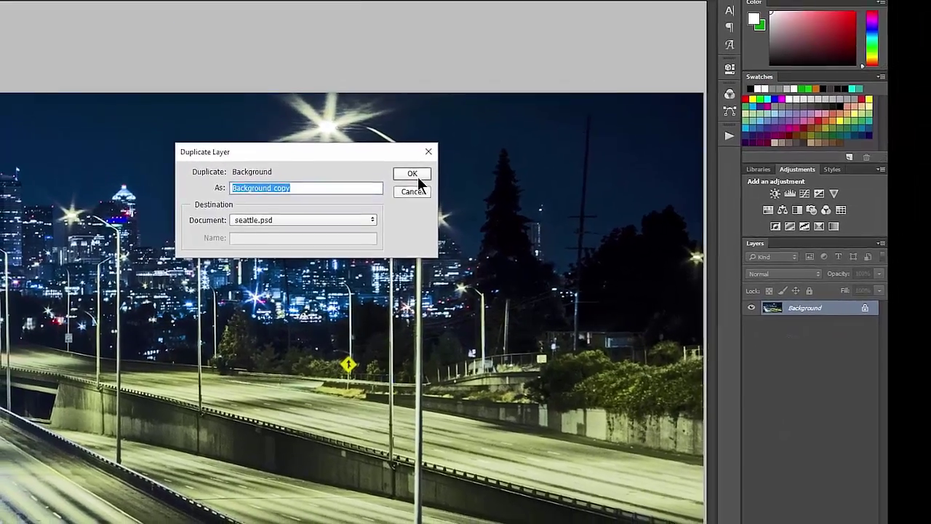
left_click(417, 181)
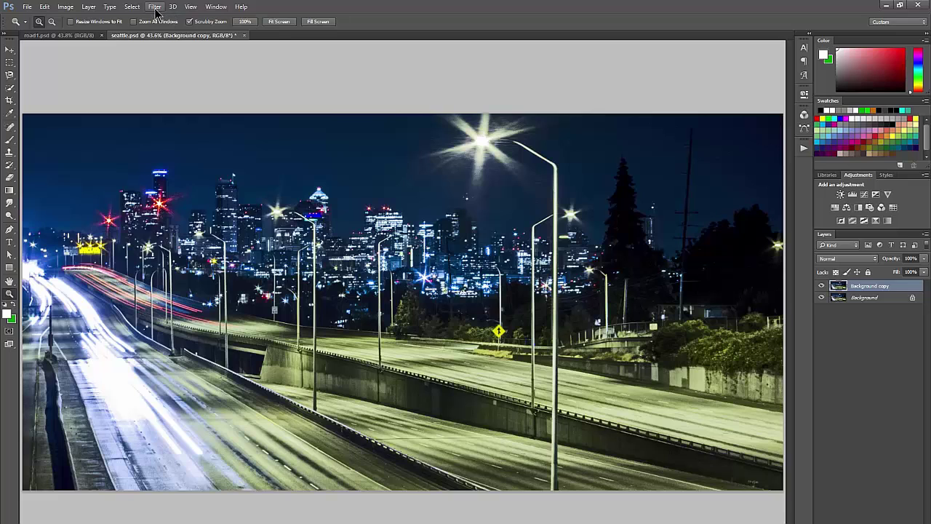
- Launch the ParticleShop filter on the duplicated layer, continuing past the recommendation to make a copy
left_click(155, 9)
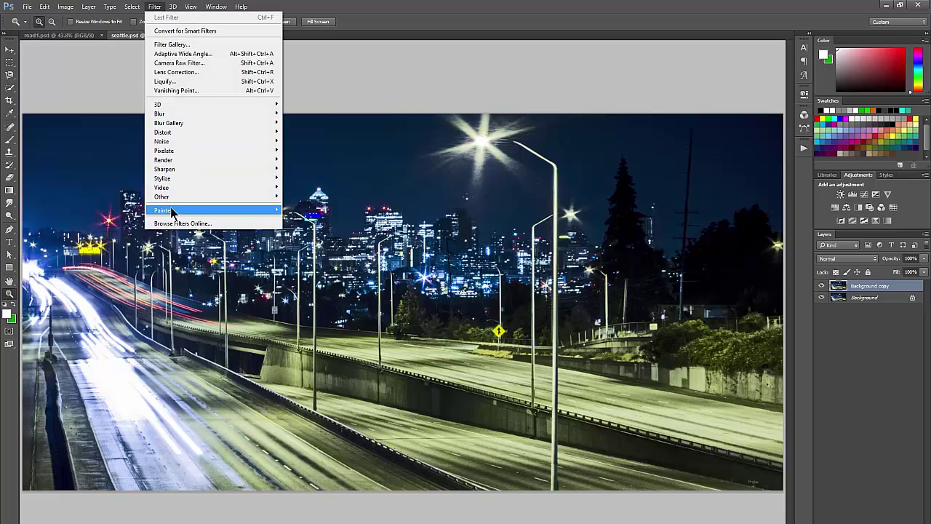
mouse_move(170, 209)
left_click(117, 210)
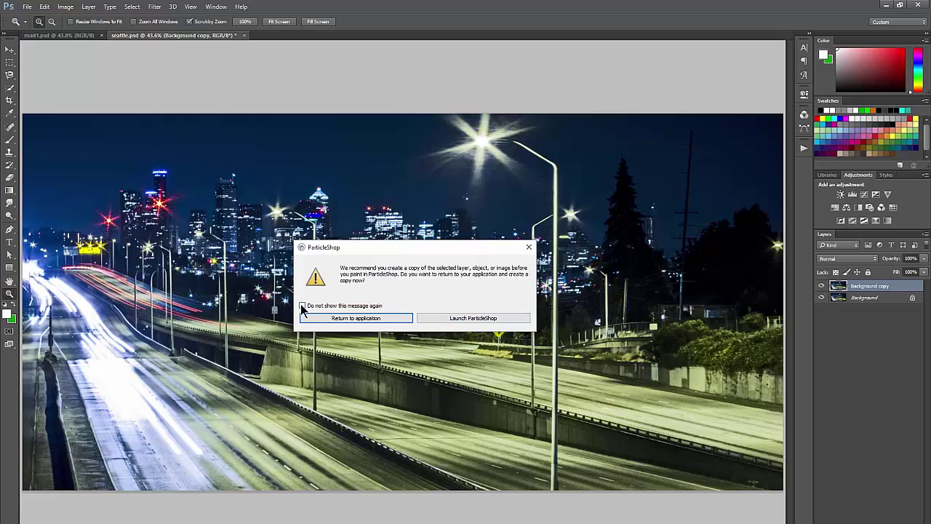
left_click(472, 318)
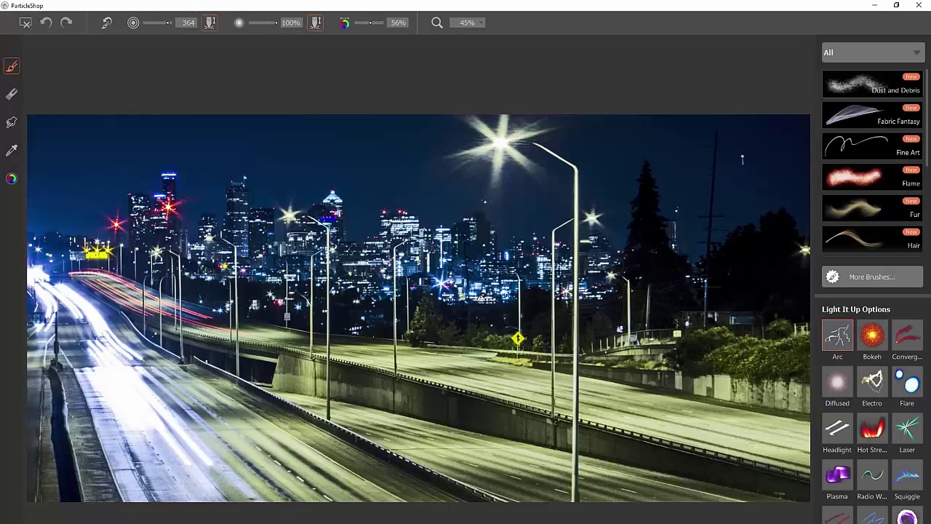
- Scroll the brush categories to Light It Up, then display the Color wheel and pin it open
scroll(910, 148, "down", 5)
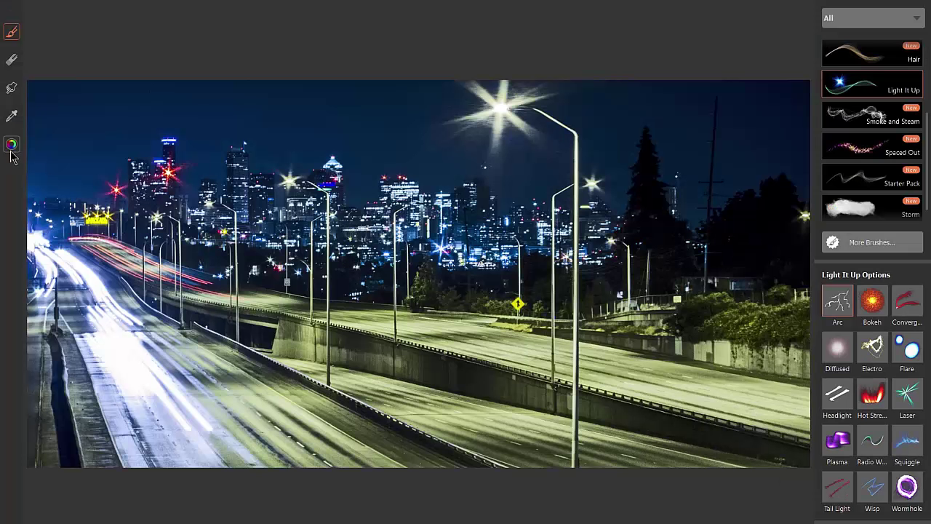
left_click(13, 146)
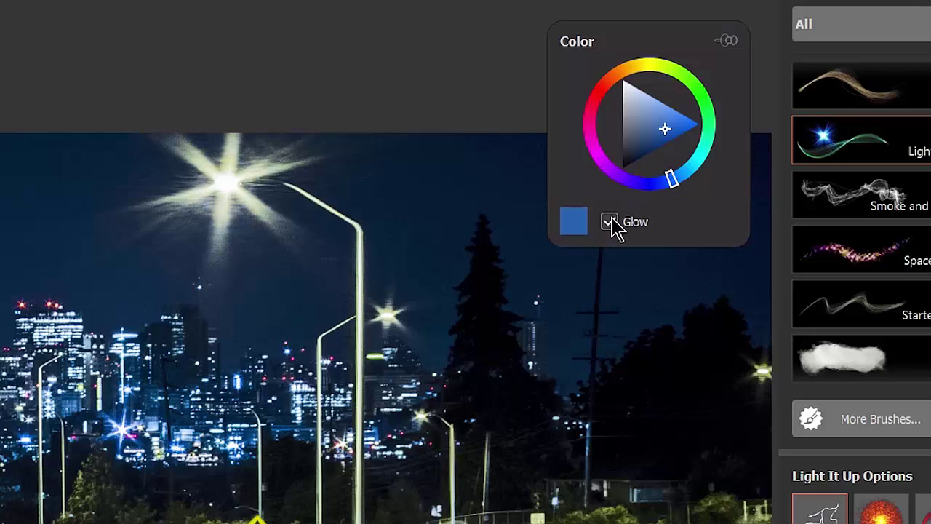
left_click(731, 45)
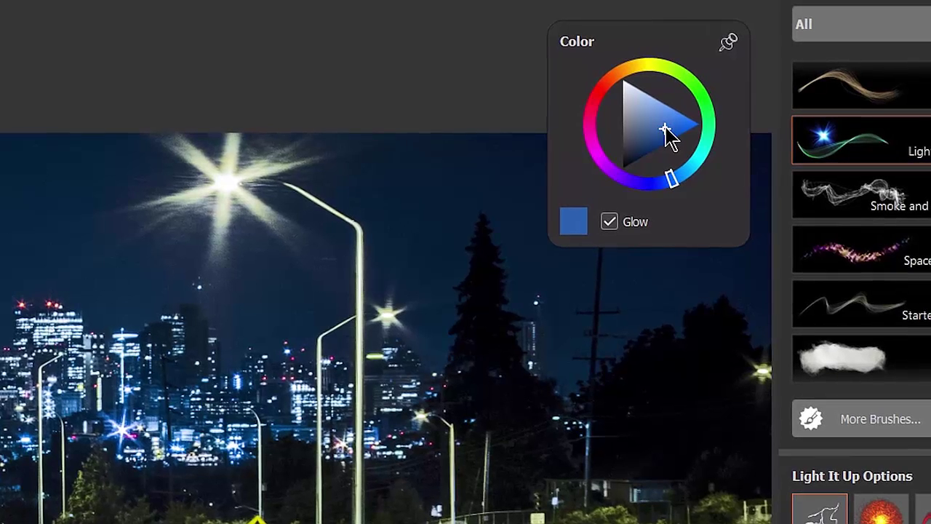
- Set the glow brush colour to a very pale blue and paint a jagged Arc lightning bolt down the night sky
left_click_drag(644, 158, 623, 68)
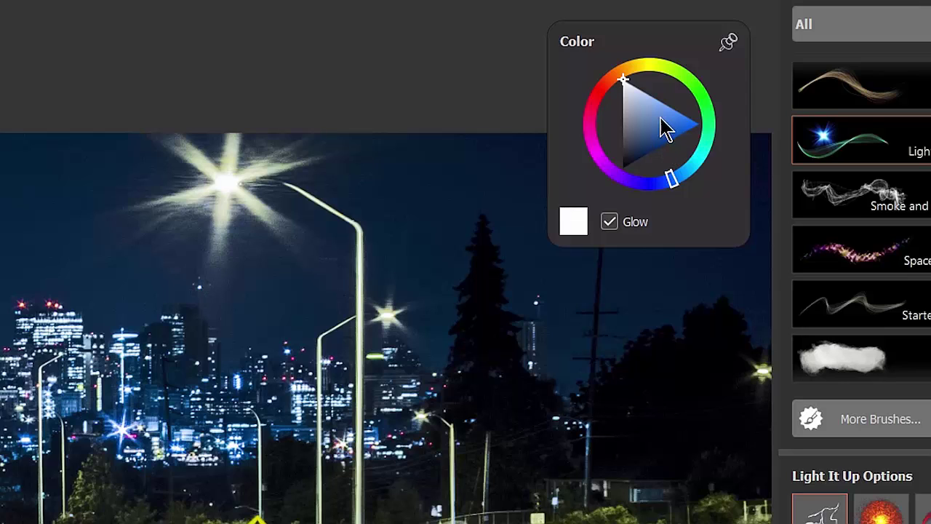
left_click(658, 101)
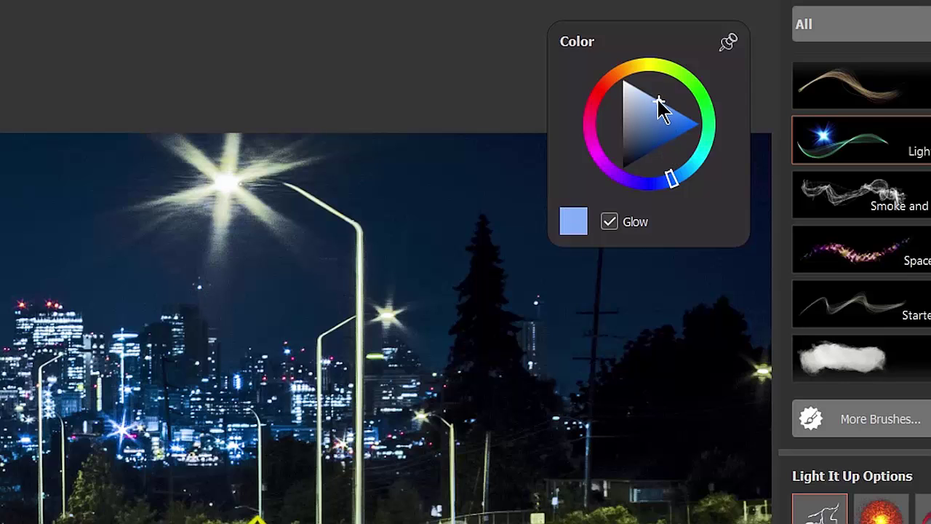
mouse_move(658, 101)
left_mouse_down()
mouse_move(643, 79)
mouse_move(652, 93)
left_mouse_up()
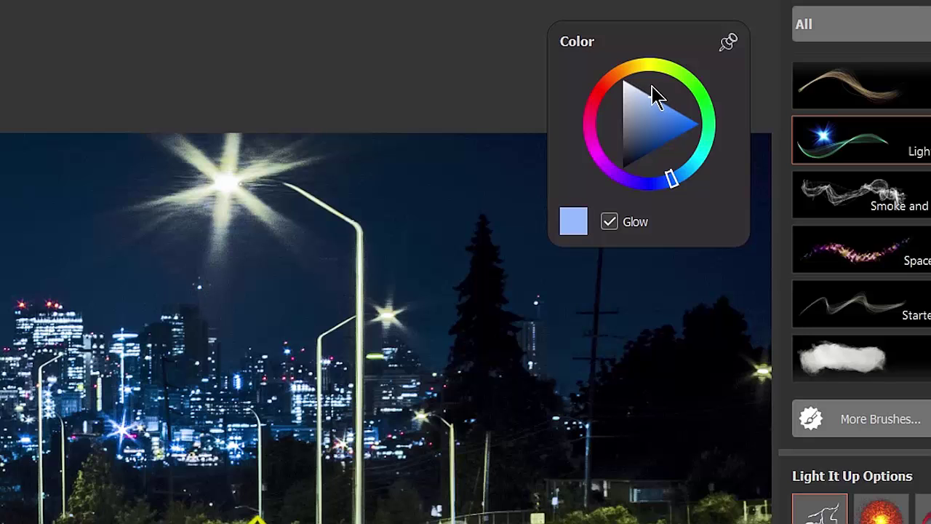
left_click_drag(407, 157, 427, 157)
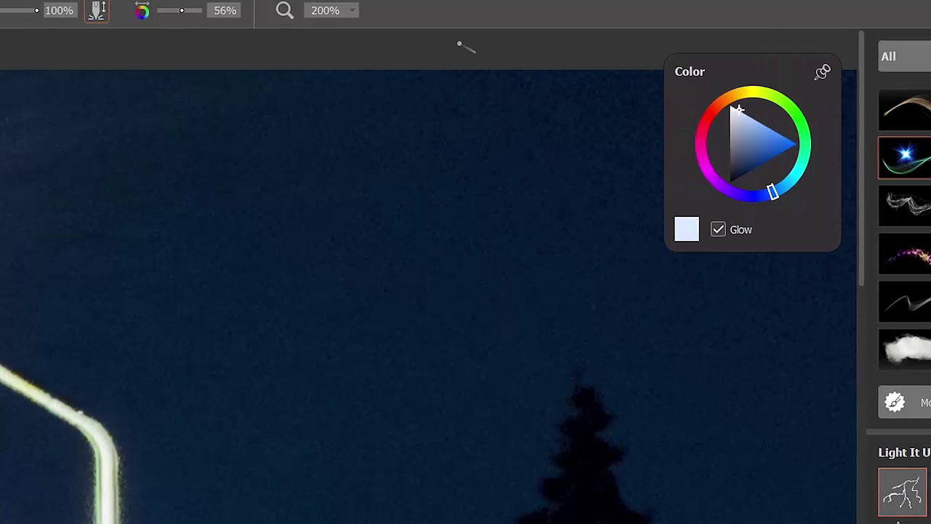
mouse_move(448, 41)
left_mouse_down()
mouse_move(448, 119)
mouse_move(385, 140)
mouse_move(336, 205)
mouse_move(240, 391)
mouse_move(212, 476)
left_mouse_up()
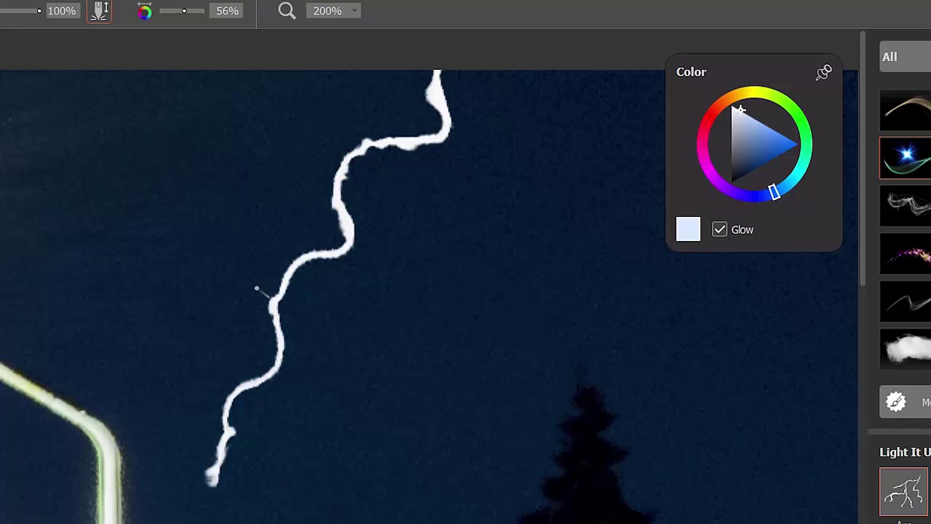
- Paint three more Arc bolts beside the first, using dark blue, fully saturated blue and near-black blue
left_click(756, 178)
mouse_move(514, 71)
left_mouse_down()
mouse_move(487, 204)
mouse_move(406, 248)
mouse_move(383, 346)
mouse_move(336, 398)
mouse_move(320, 479)
left_mouse_up()
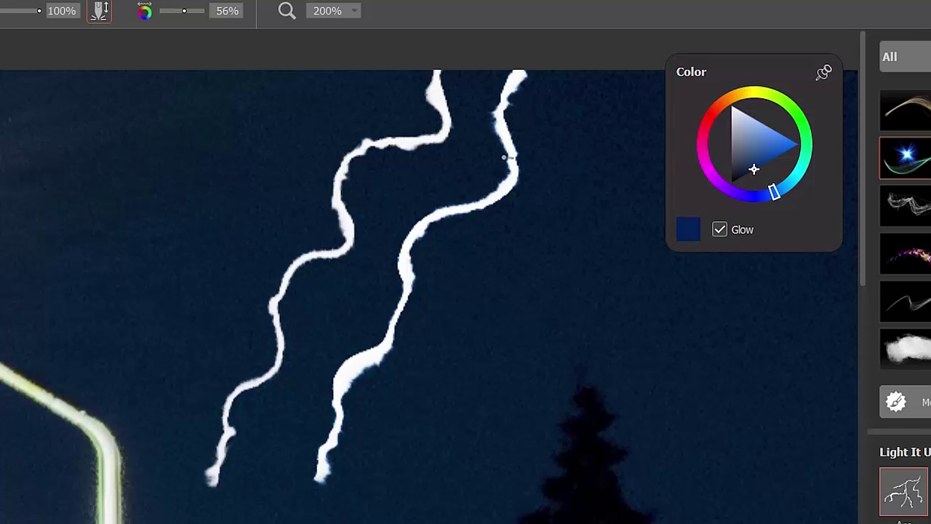
left_click_drag(754, 169, 811, 144)
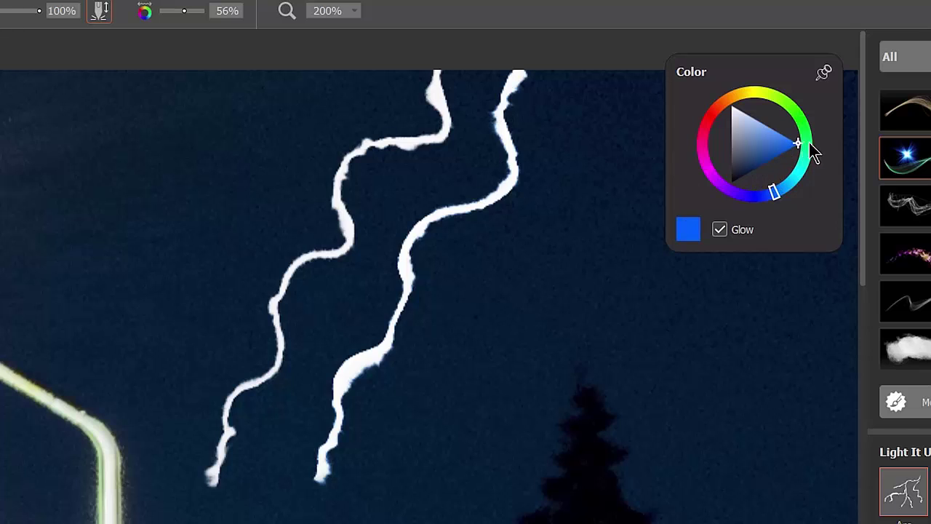
mouse_move(588, 64)
left_mouse_down()
mouse_move(578, 183)
mouse_move(461, 328)
mouse_move(447, 422)
left_mouse_up()
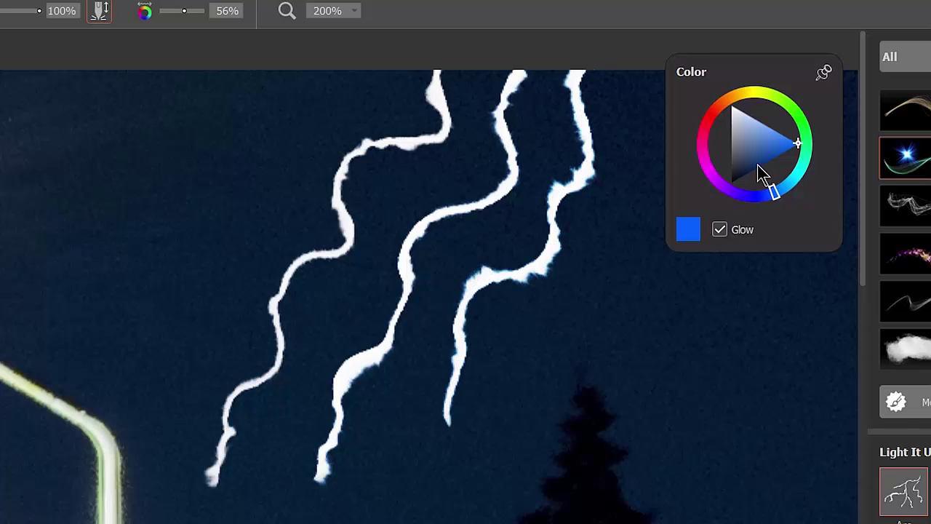
left_click_drag(761, 174, 747, 186)
mouse_move(627, 69)
left_mouse_down()
mouse_move(586, 269)
mouse_move(511, 389)
mouse_move(505, 434)
left_mouse_up()
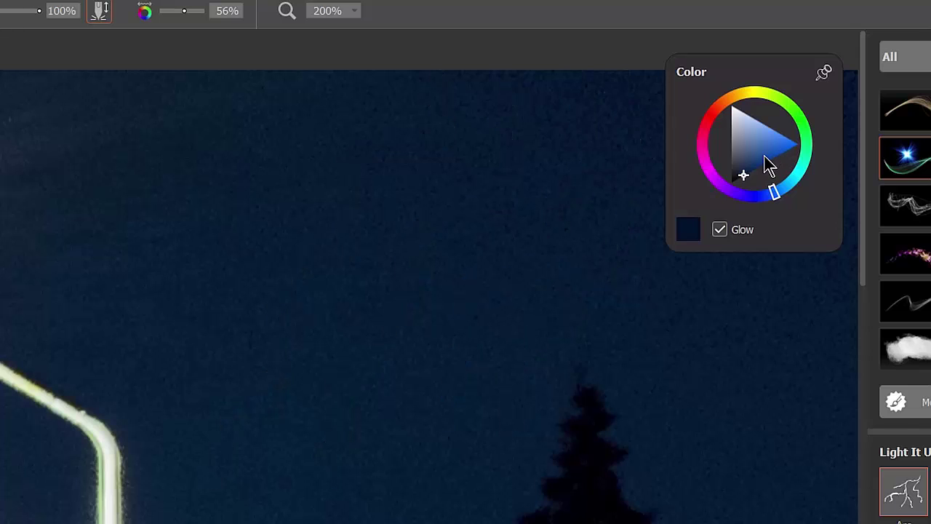
- Paint a spread of Arc lightning bolts across the sky in dark blue, reducing the brush size to 56 for the last, thinner bolt
mouse_move(764, 159)
left_mouse_down()
mouse_move(767, 171)
mouse_move(763, 161)
left_mouse_up()
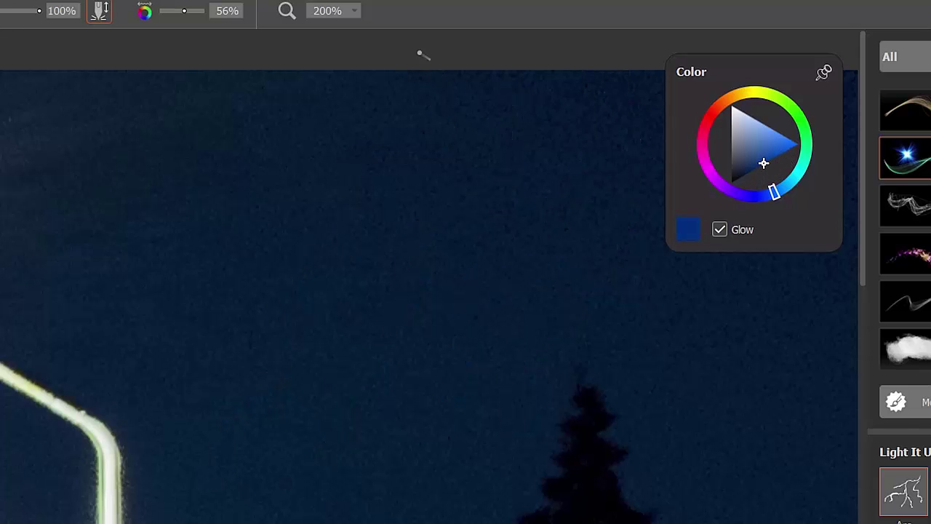
mouse_move(420, 53)
left_mouse_down()
mouse_move(407, 155)
mouse_move(309, 166)
mouse_move(294, 236)
mouse_move(228, 235)
mouse_move(262, 327)
mouse_move(184, 378)
mouse_move(198, 465)
left_mouse_up()
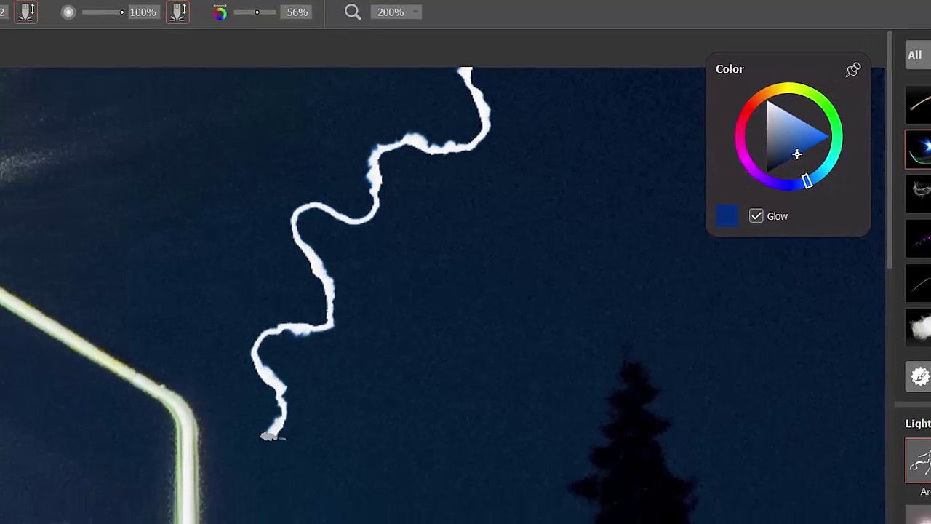
mouse_move(267, 437)
left_mouse_down()
mouse_move(198, 450)
mouse_move(114, 517)
mouse_move(0, 522)
left_mouse_up()
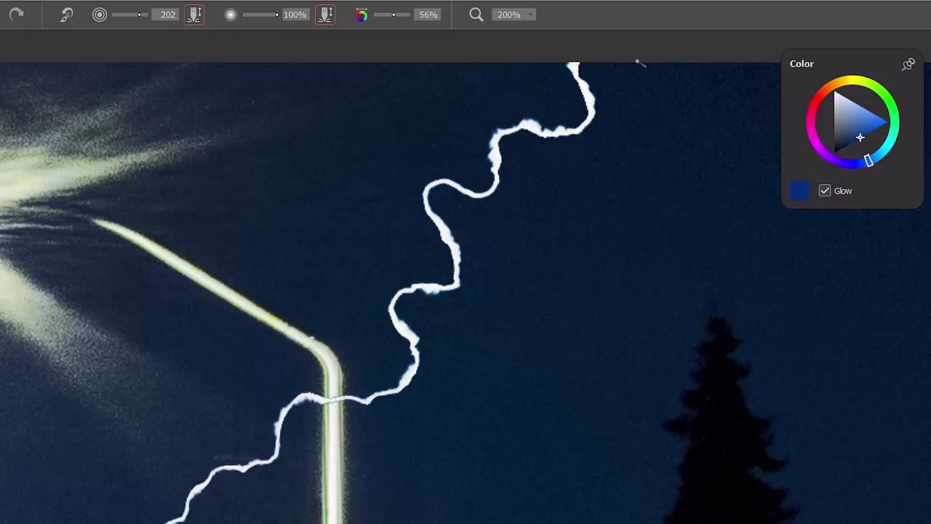
mouse_move(646, 74)
left_mouse_down()
mouse_move(669, 114)
mouse_move(612, 172)
mouse_move(621, 228)
mouse_move(568, 225)
mouse_move(533, 258)
mouse_move(572, 298)
mouse_move(515, 342)
mouse_move(520, 377)
mouse_move(544, 396)
mouse_move(537, 422)
mouse_move(501, 439)
mouse_move(531, 493)
mouse_move(502, 520)
left_mouse_up()
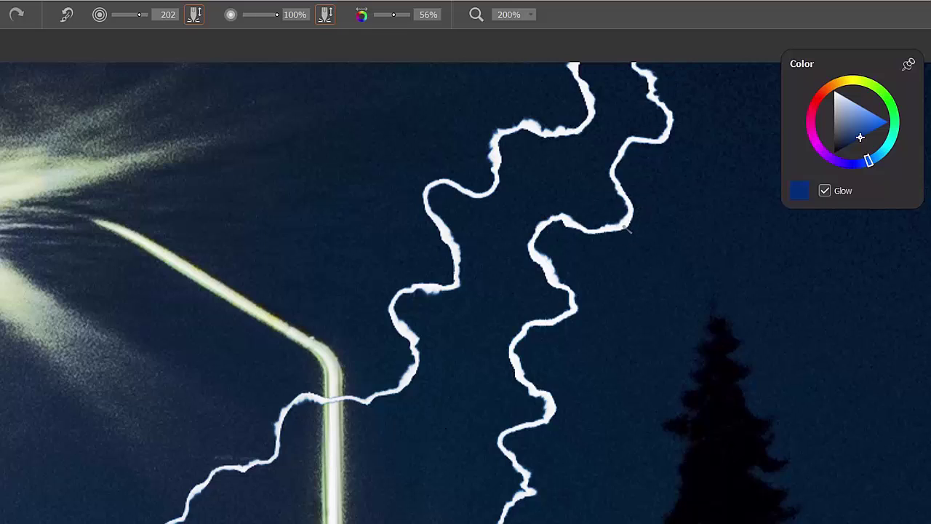
mouse_move(474, 53)
left_mouse_down()
mouse_move(458, 88)
mouse_move(399, 90)
mouse_move(366, 134)
mouse_move(335, 219)
mouse_move(283, 210)
mouse_move(257, 309)
mouse_move(213, 306)
mouse_move(174, 372)
mouse_move(128, 416)
mouse_move(73, 429)
mouse_move(20, 491)
left_mouse_up()
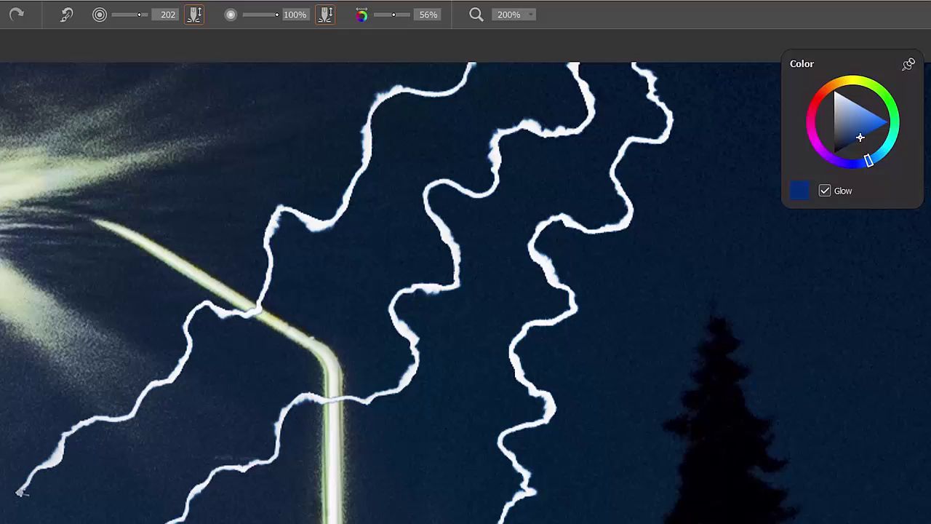
mouse_move(363, 63)
left_mouse_down()
mouse_move(295, 118)
mouse_move(284, 146)
mouse_move(253, 139)
mouse_move(130, 293)
mouse_move(108, 296)
mouse_move(19, 413)
left_mouse_up()
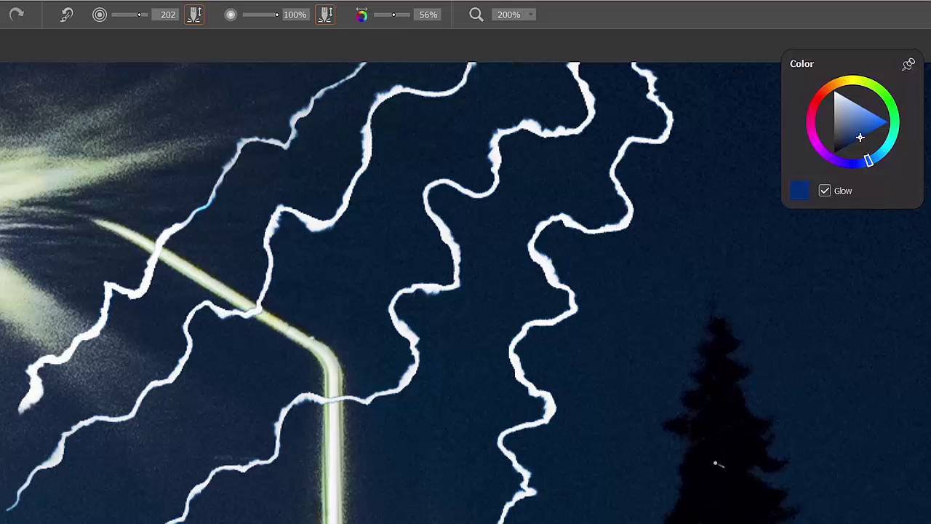
mouse_move(711, 54)
left_mouse_down()
mouse_move(727, 117)
mouse_move(725, 171)
mouse_move(692, 214)
mouse_move(687, 258)
mouse_move(656, 303)
mouse_move(657, 328)
mouse_move(627, 342)
mouse_move(631, 401)
left_mouse_up()
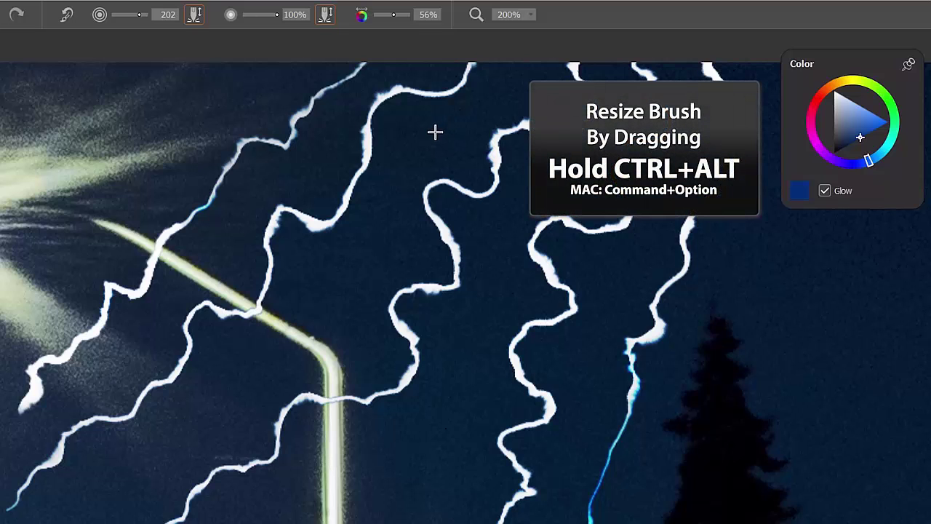
left_click_drag(424, 135, 424, 137)
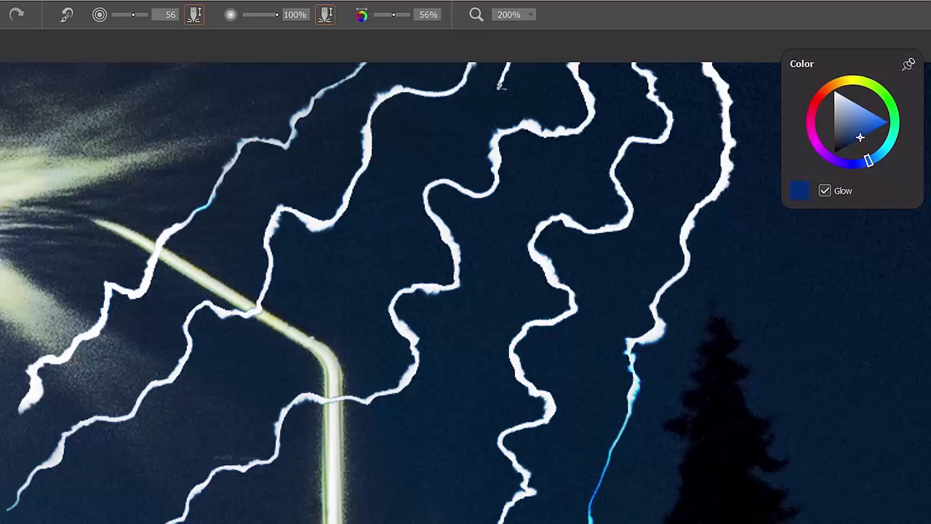
mouse_move(501, 87)
left_mouse_down()
mouse_move(430, 126)
mouse_move(413, 150)
mouse_move(406, 206)
mouse_move(386, 209)
mouse_move(299, 329)
mouse_move(242, 370)
left_mouse_up()
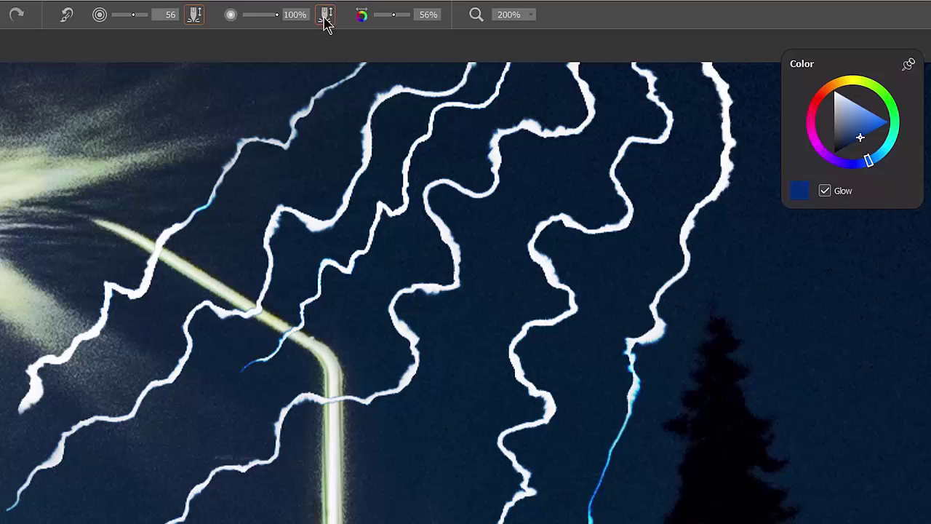
- Set the zoom to 100% and revert the document to its last saved version
left_click(531, 15)
left_click(511, 90)
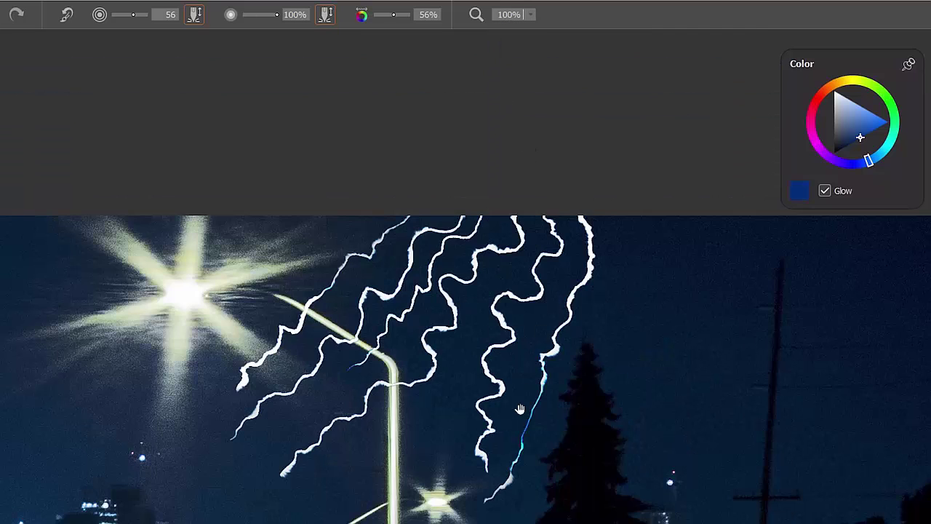
left_click_drag(520, 408, 598, 265)
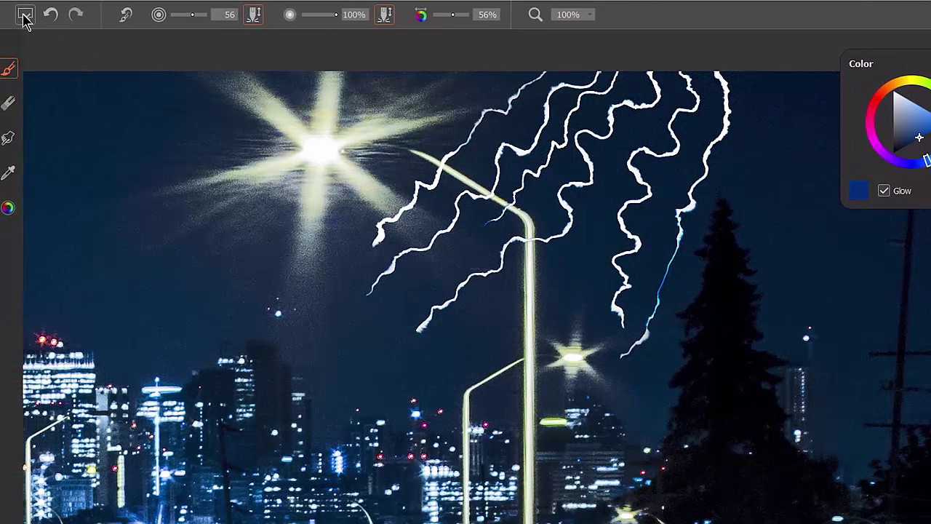
left_click(24, 15)
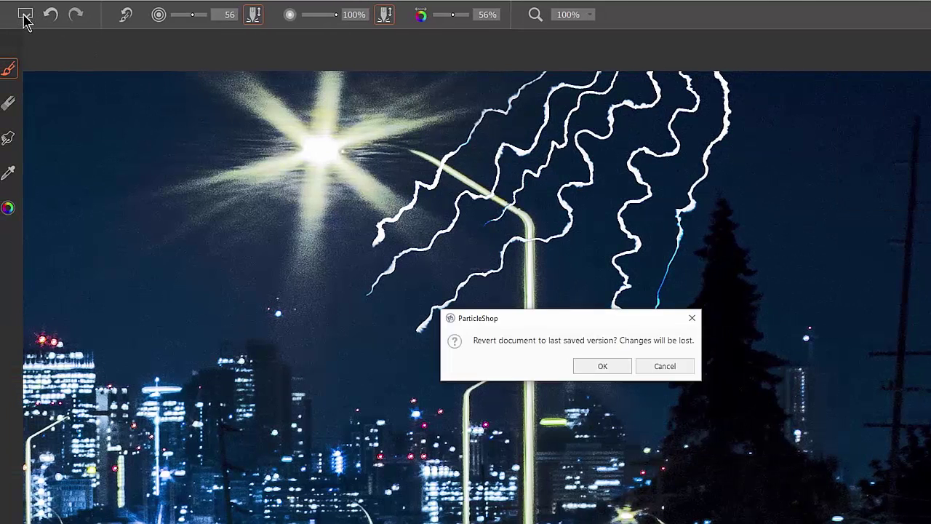
left_click(618, 363)
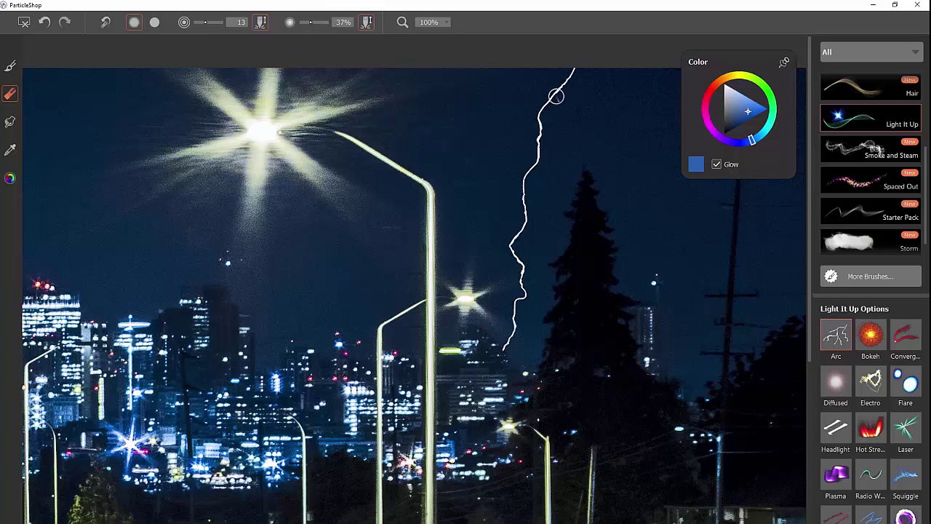
- Fade the upper end of the lightning bolt with a size 72 eraser, and save only the brushstrokes back to the layer
left_click_drag(599, 77, 606, 112)
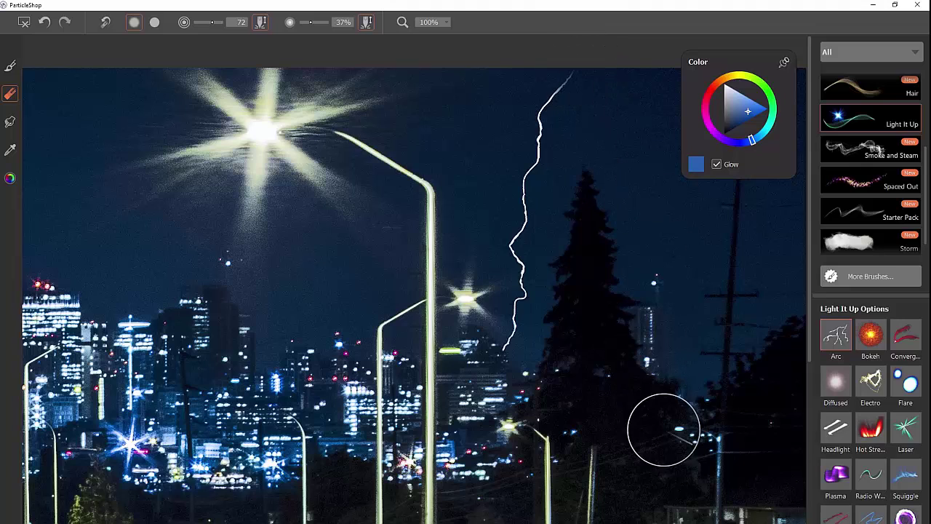
key("b")
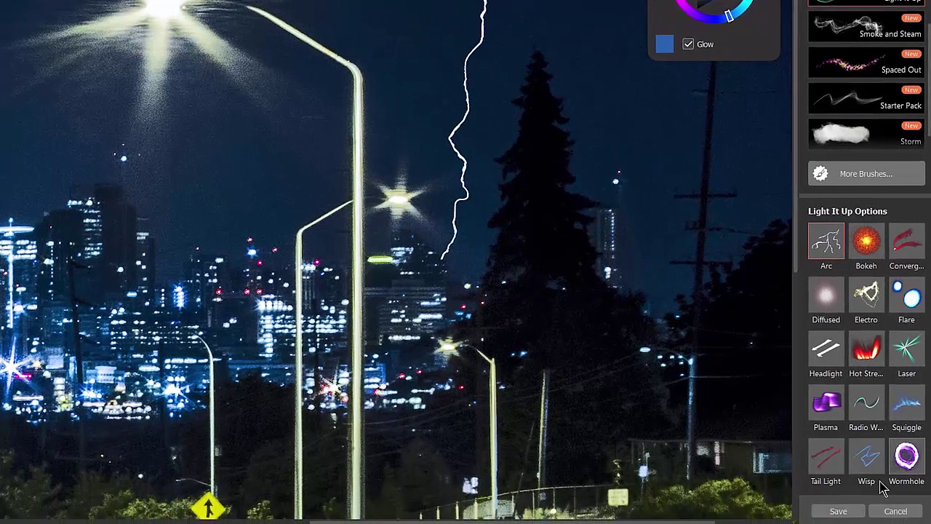
left_click(838, 509)
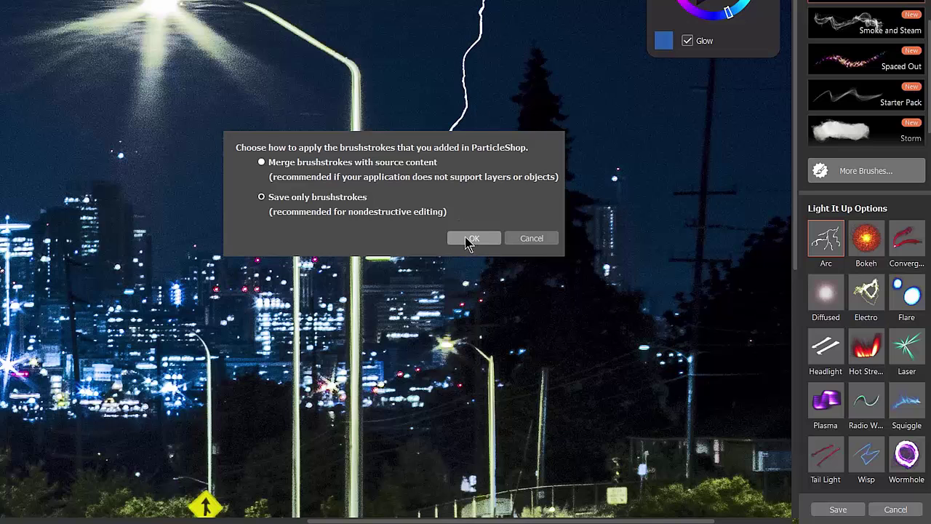
left_click(474, 238)
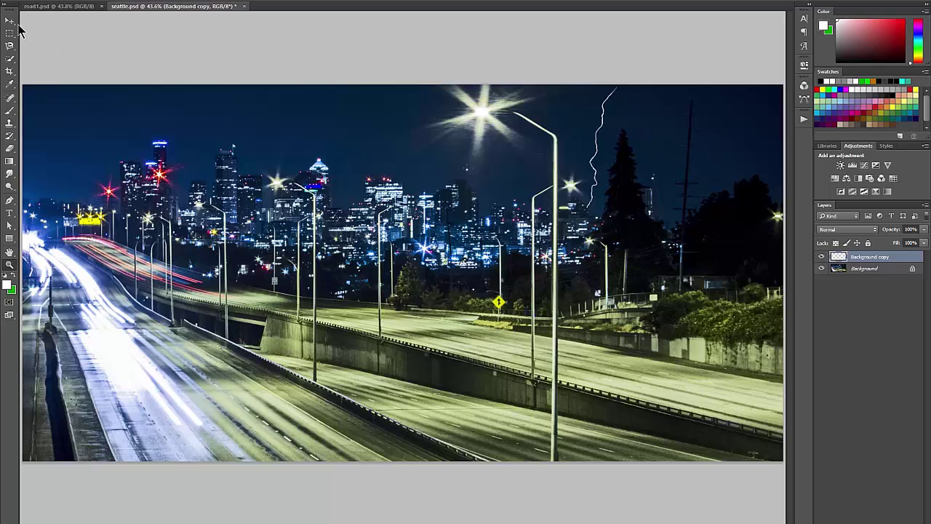
- Try moving the lightning bolt down over the trees, and enlarge and rotate it counterclockwise with Free Transform
left_click(11, 21)
left_click_drag(606, 171, 656, 358)
key("ctrl+t")
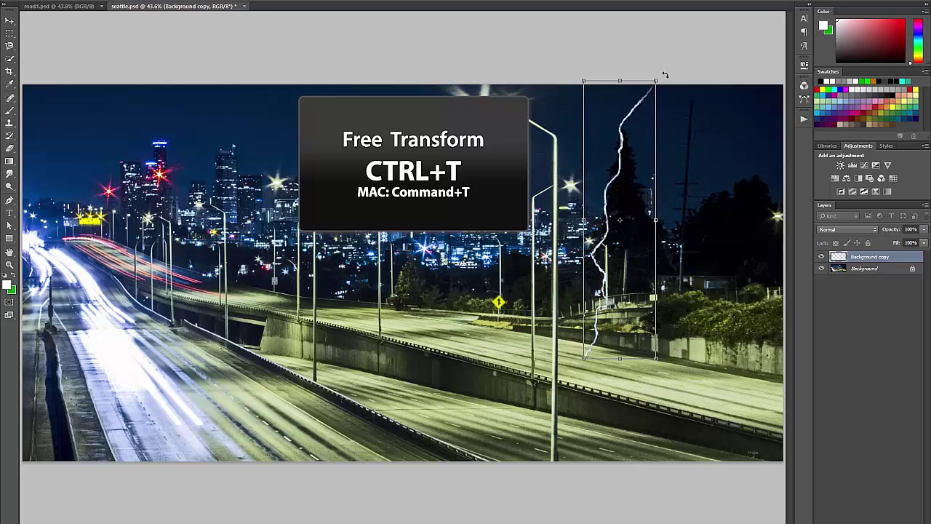
left_click_drag(664, 74, 563, 73)
left_click_drag(650, 199, 673, 173)
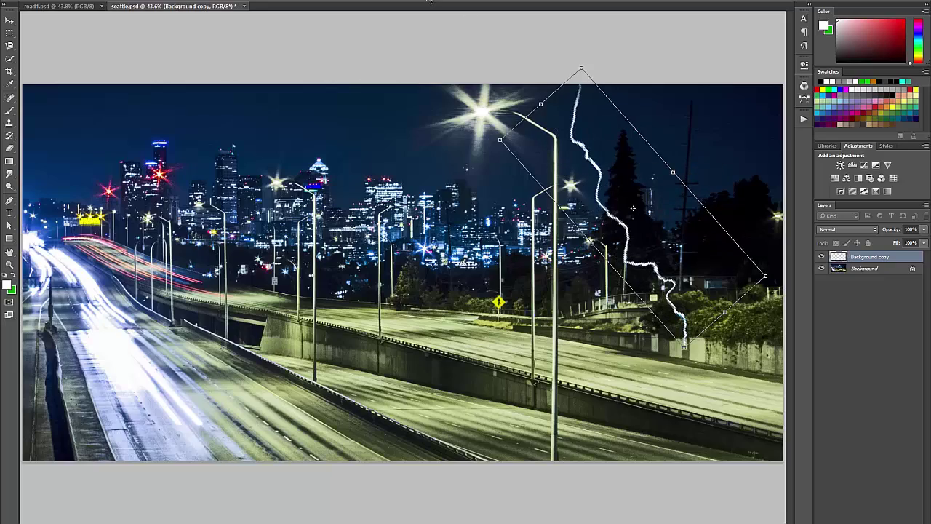
key("Return")
- Set the blend mode of the Background copy layer holding the bolt to Hard Light
scroll(574, 204, "up", 4)
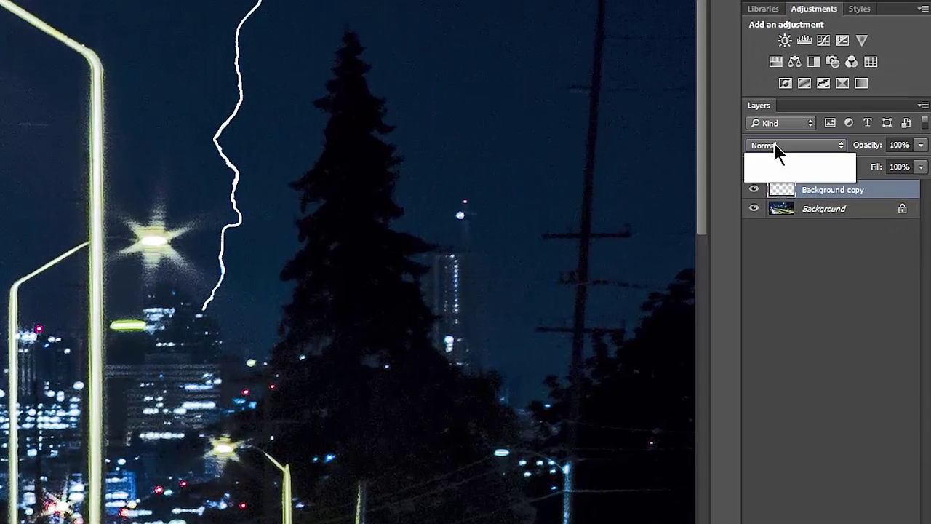
left_click(834, 228)
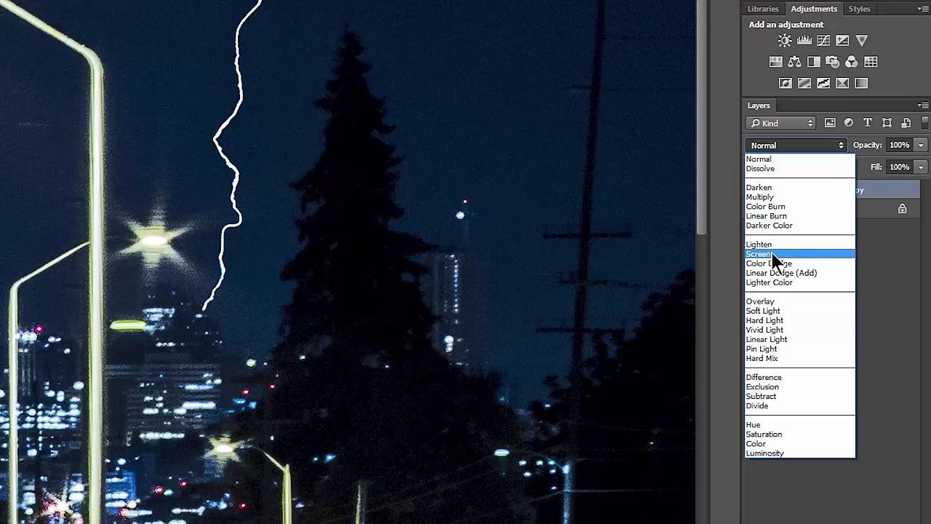
left_click(769, 320)
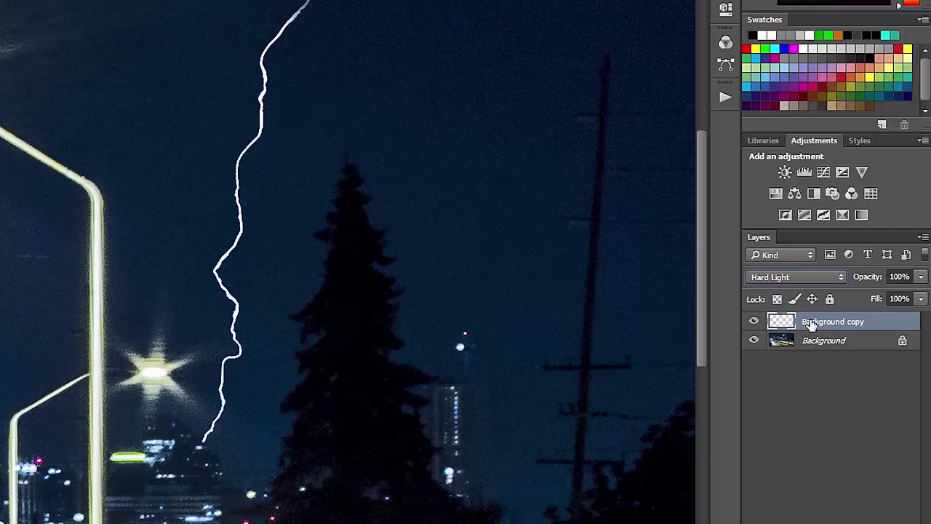
- Duplicate the Background copy layer and name the duplicate "glow"
right_click(811, 324)
left_click(690, 152)
type("glow")
key("Return")
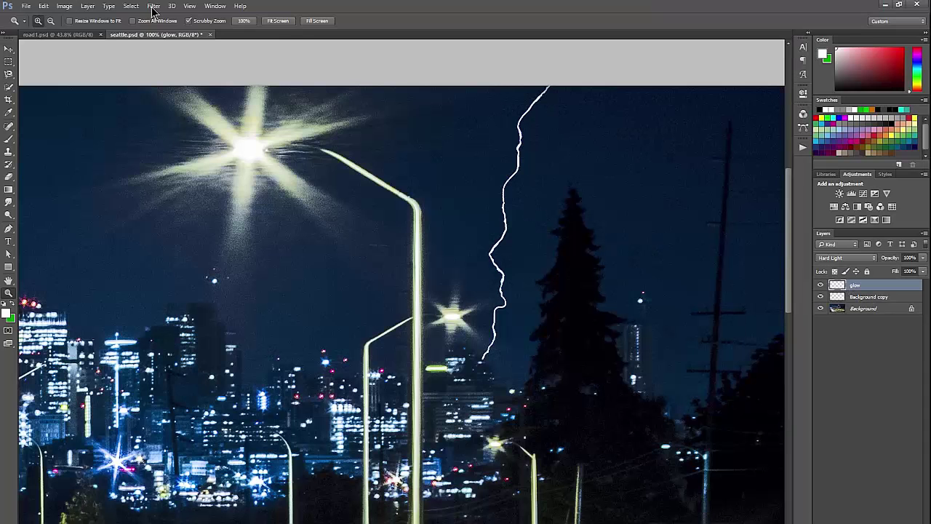
- Apply a Gaussian Blur with a radius of 6.4 pixels to the glow layer
left_click(153, 7)
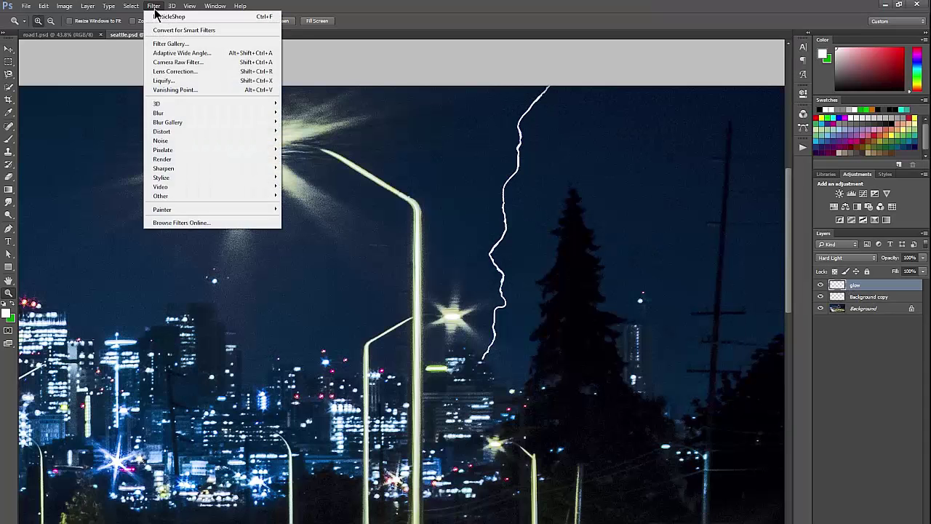
mouse_move(176, 113)
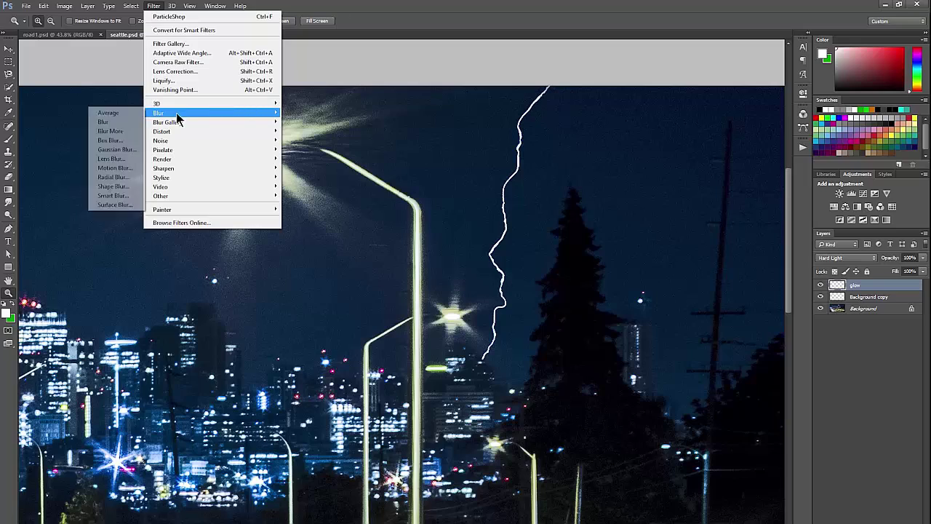
left_click(117, 148)
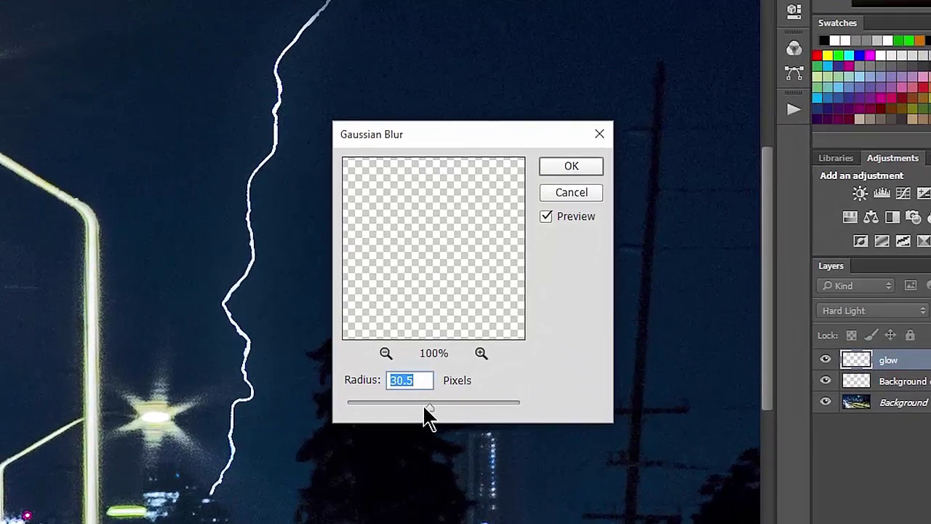
left_click_drag(424, 407, 401, 408)
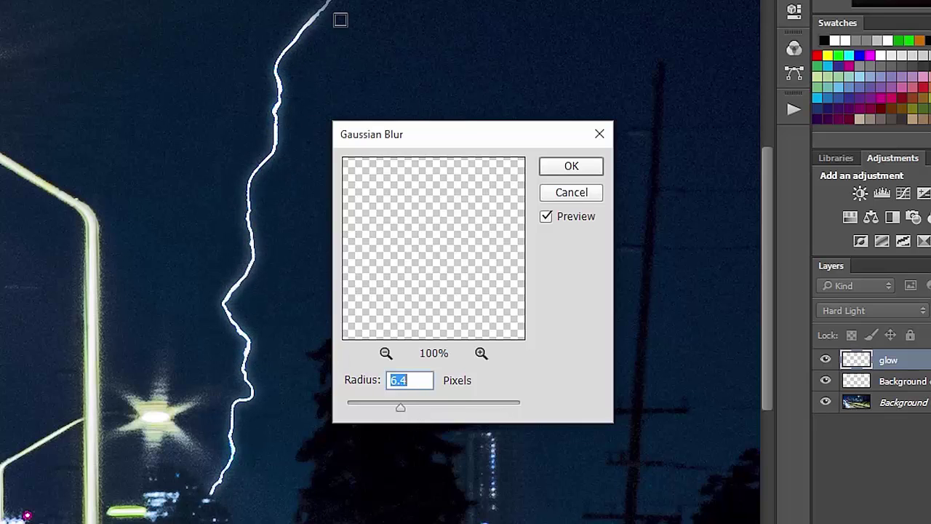
left_click(571, 166)
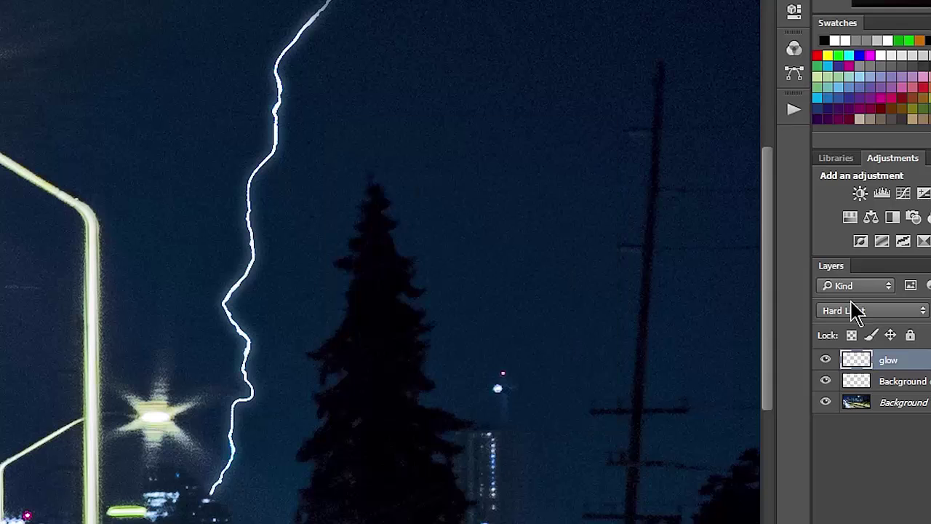
- Compare the lightning bolt with and without its glow by repeatedly hiding and showing the glow layer
left_click(826, 360)
left_click(825, 360)
left_click(826, 360)
left_click(825, 360)
left_click(825, 360)
left_click(825, 360)
left_click(825, 360)
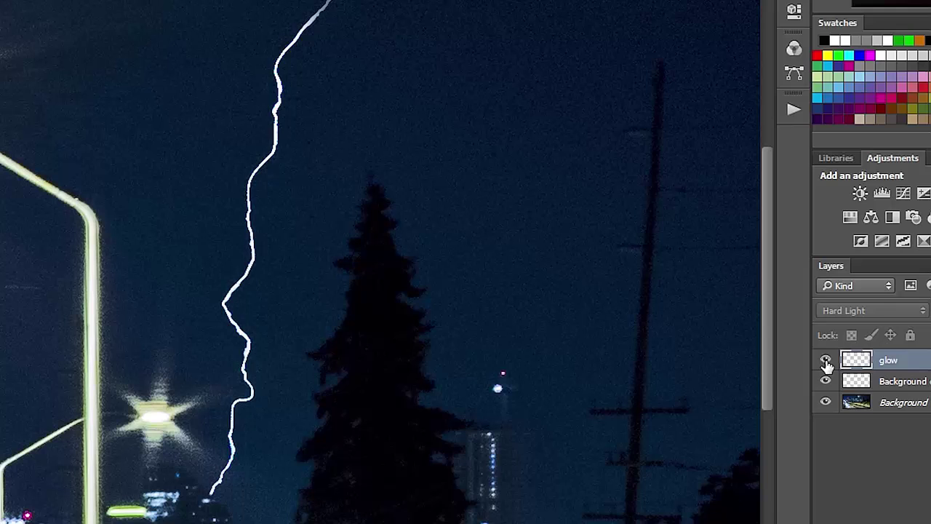
left_click(825, 360)
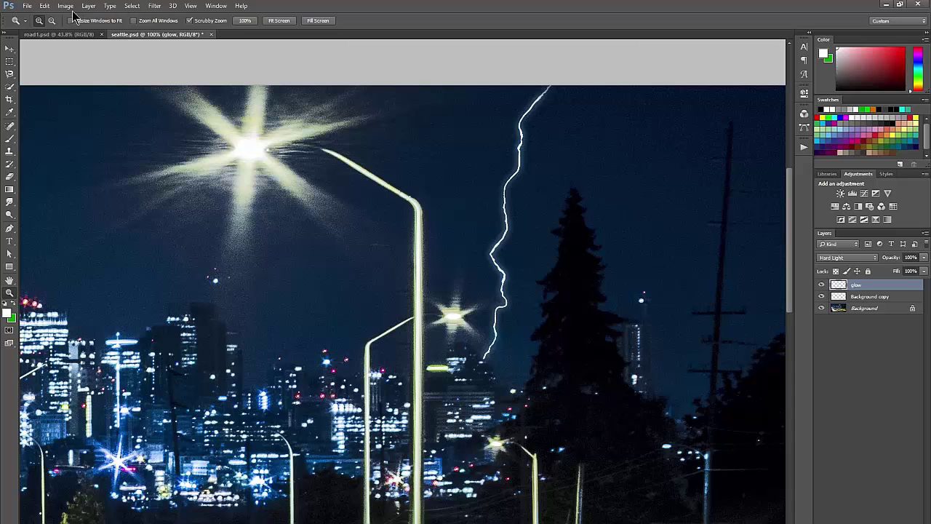
- Strongly increase the saturation of the glow layer with a Hue/Saturation adjustment
left_click(67, 7)
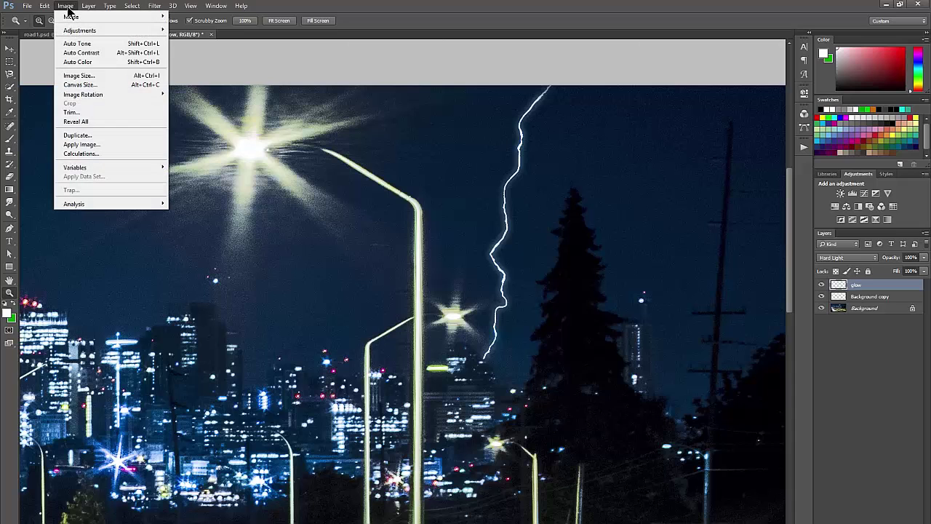
mouse_move(85, 32)
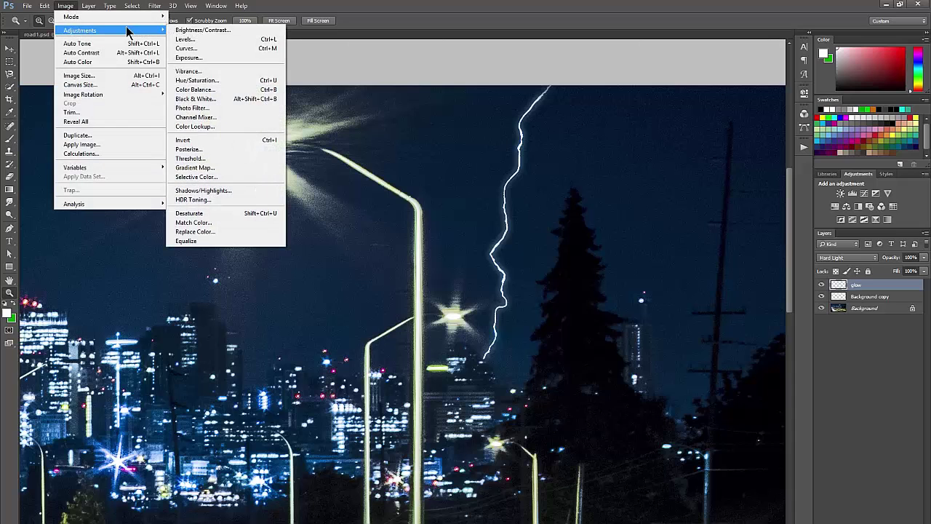
left_click(213, 79)
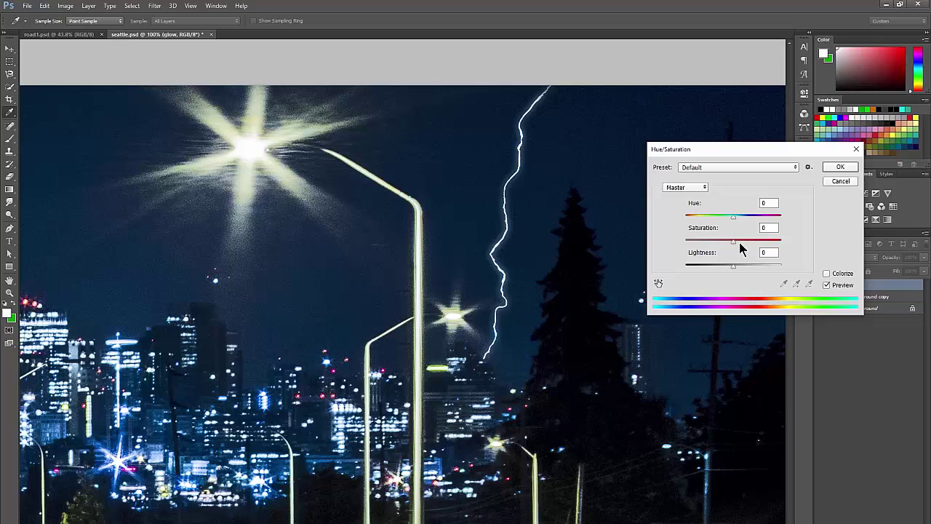
left_click_drag(739, 243, 784, 243)
mouse_move(733, 216)
left_mouse_down()
mouse_move(685, 217)
mouse_move(743, 218)
mouse_move(733, 216)
left_mouse_up()
key("Return")
- Group the glow and Background copy layers and name the group "bolt"
key("z")
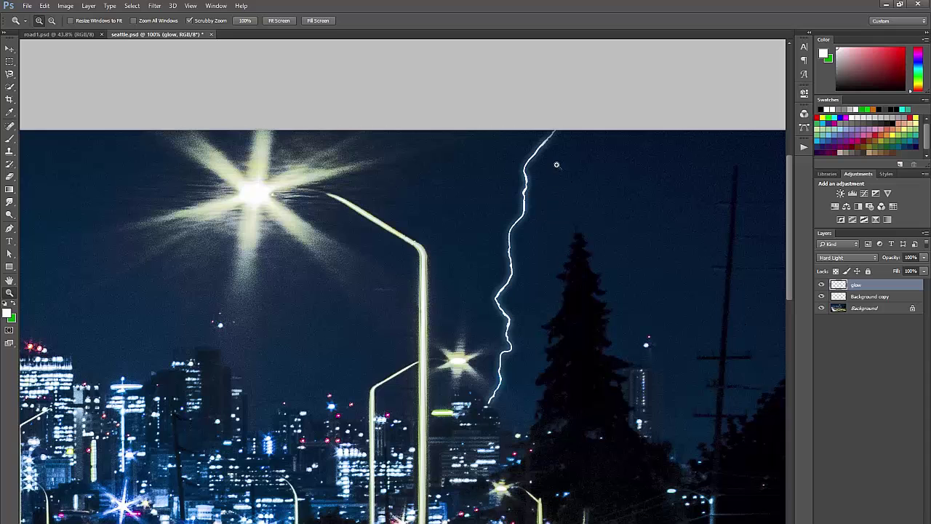
left_click_drag(547, 196, 533, 139)
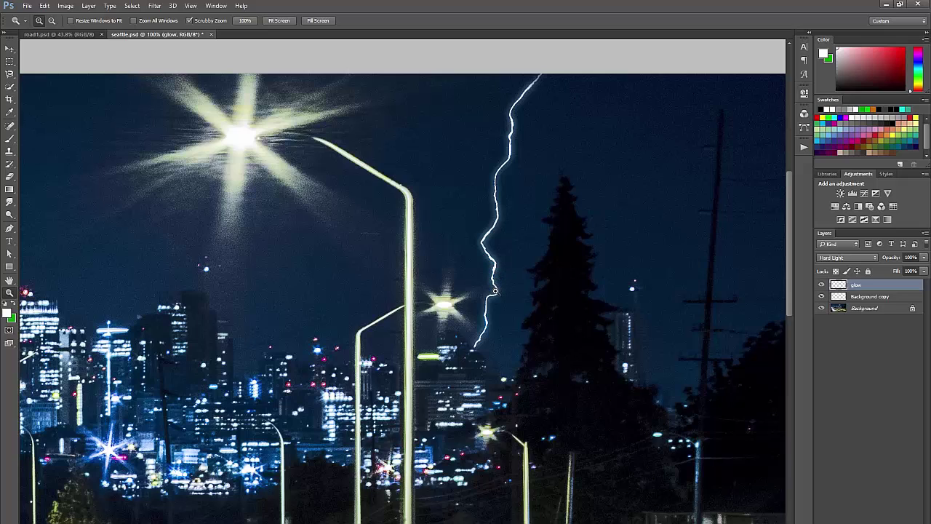
left_click(867, 297, "shift")
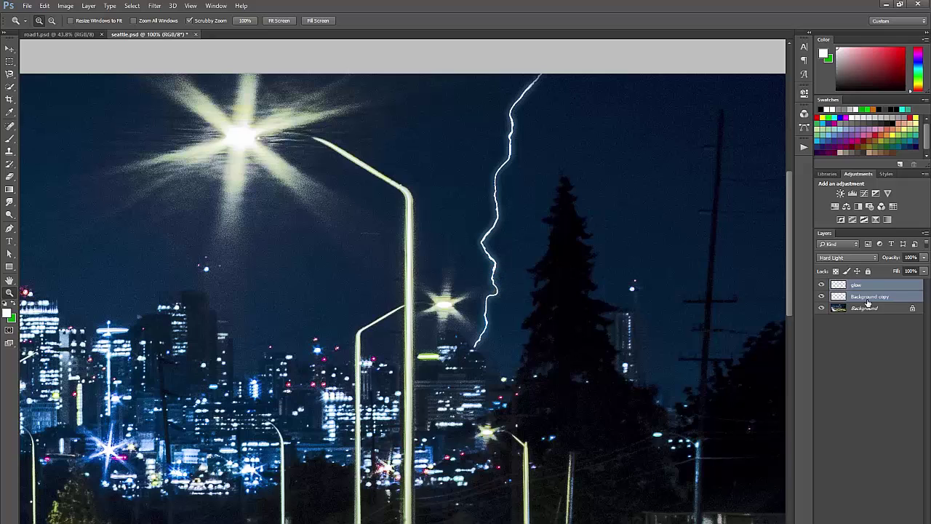
key("ctrl+g")
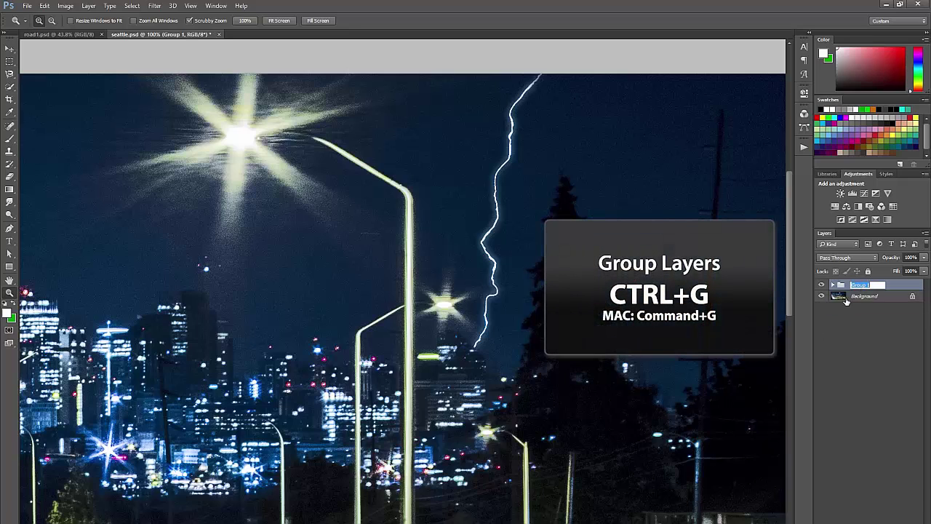
type("bolt")
key("Return")
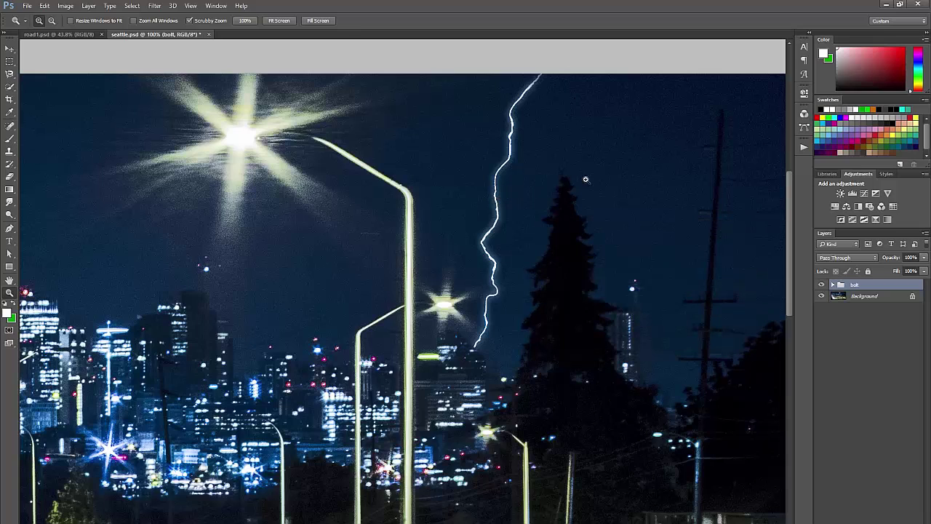
- Duplicate the bolt group together with the Background layer, and merge the two copies into a single layer
left_click(832, 359)
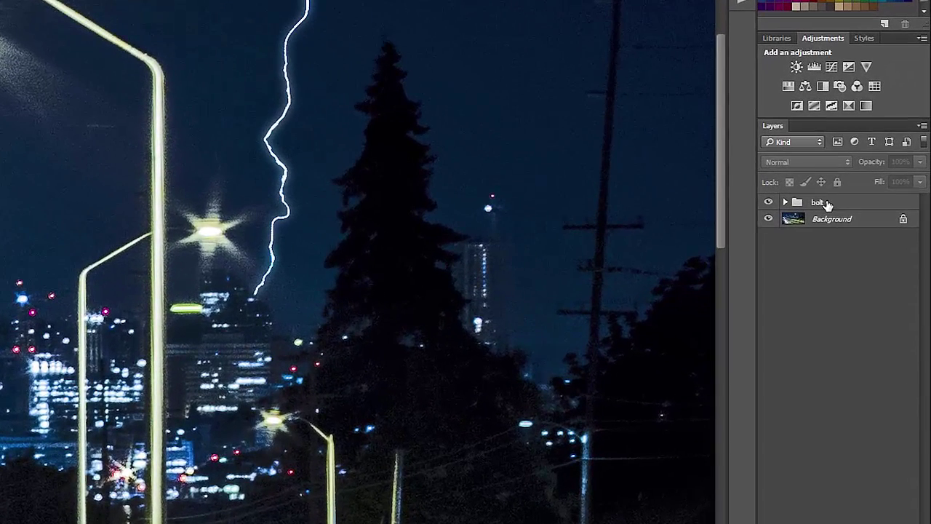
left_click(820, 204)
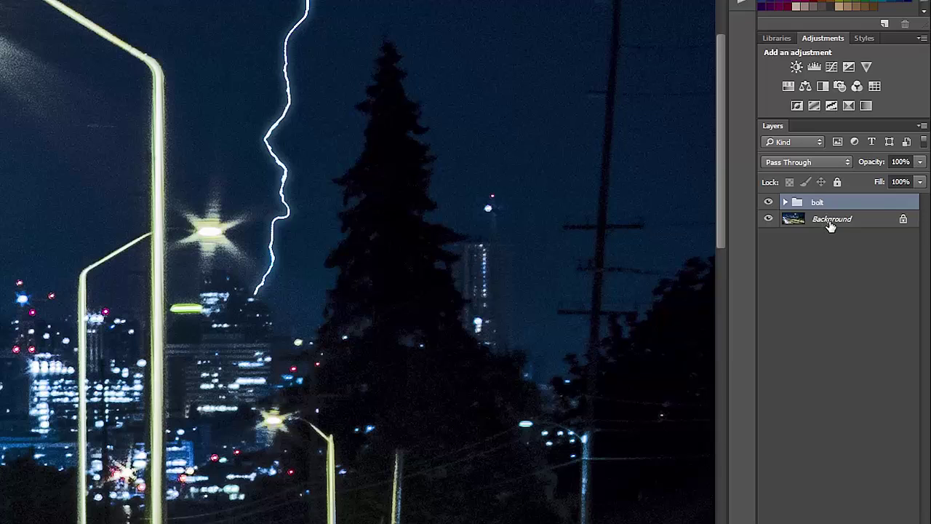
left_click(829, 221, "shift")
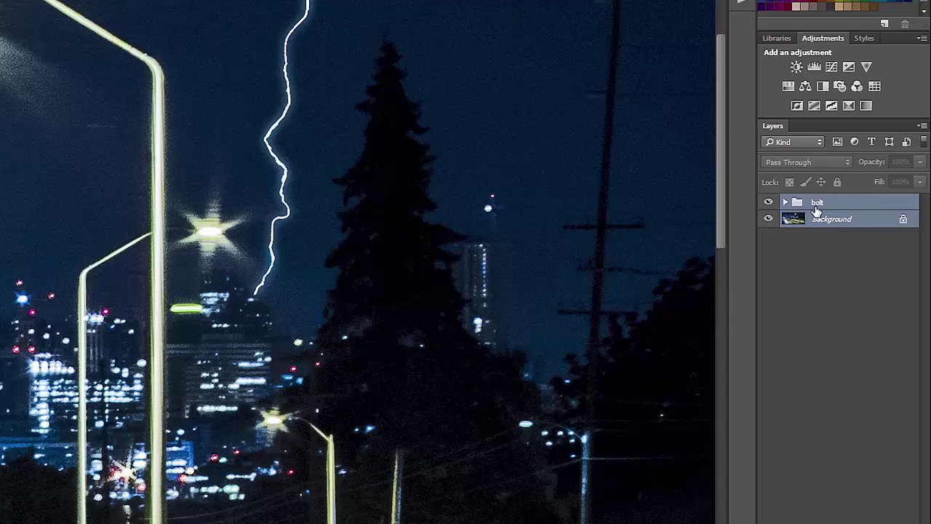
key("ctrl+j")
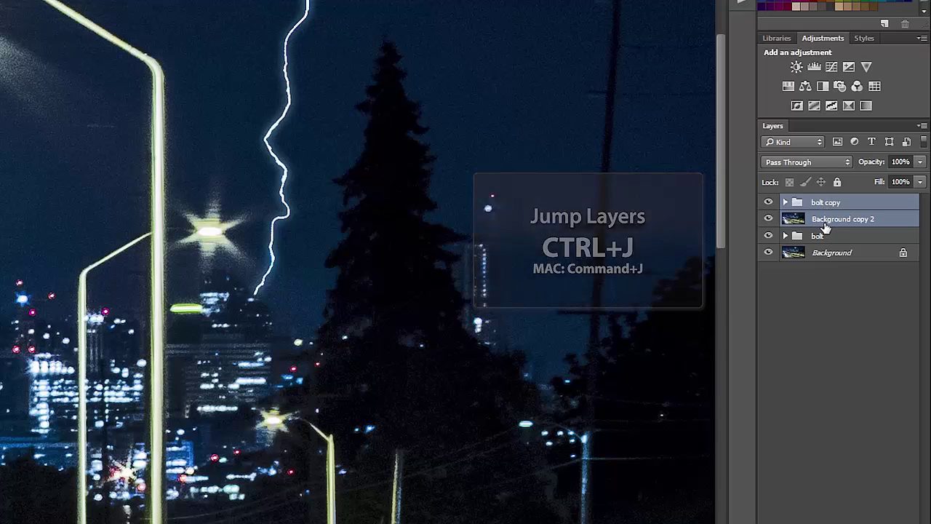
key("ctrl+e")
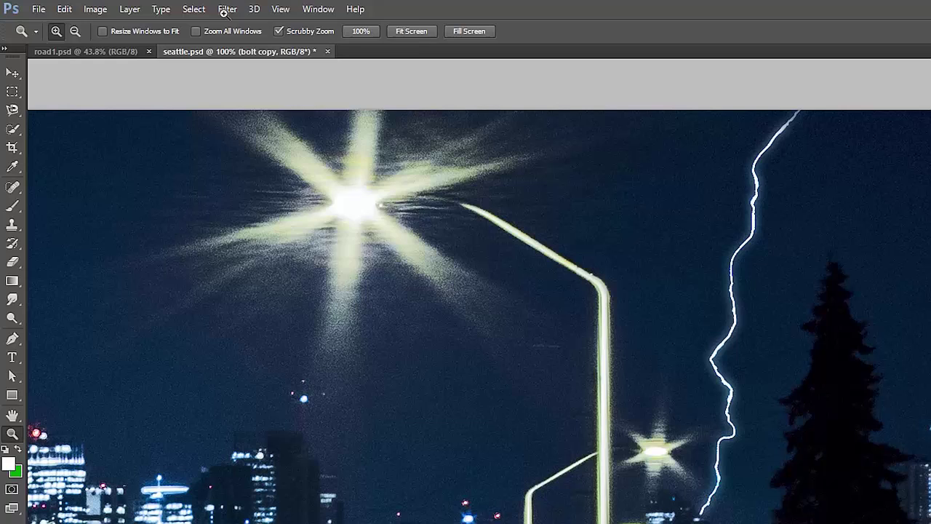
- Open the ParticleShop filter on the merged layer and choose the Bokeh brush from the Light It Up options
left_click(225, 9)
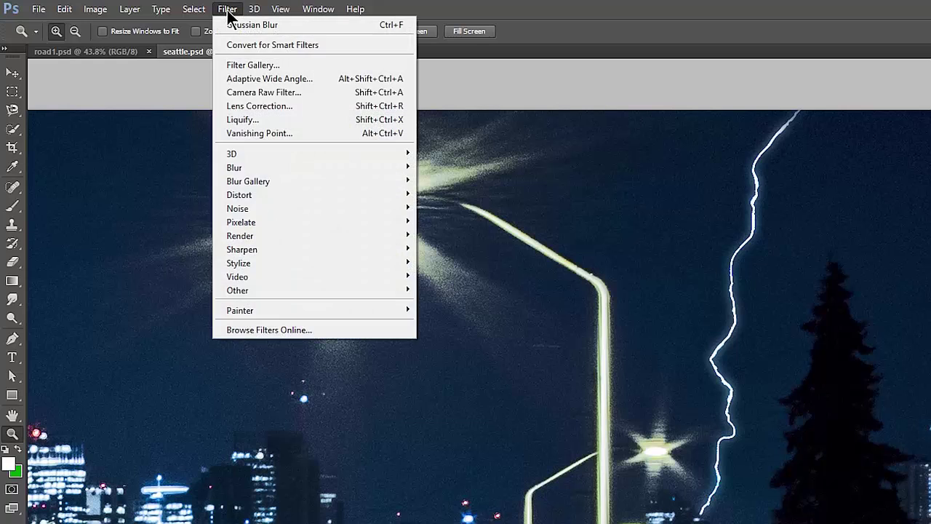
mouse_move(244, 310)
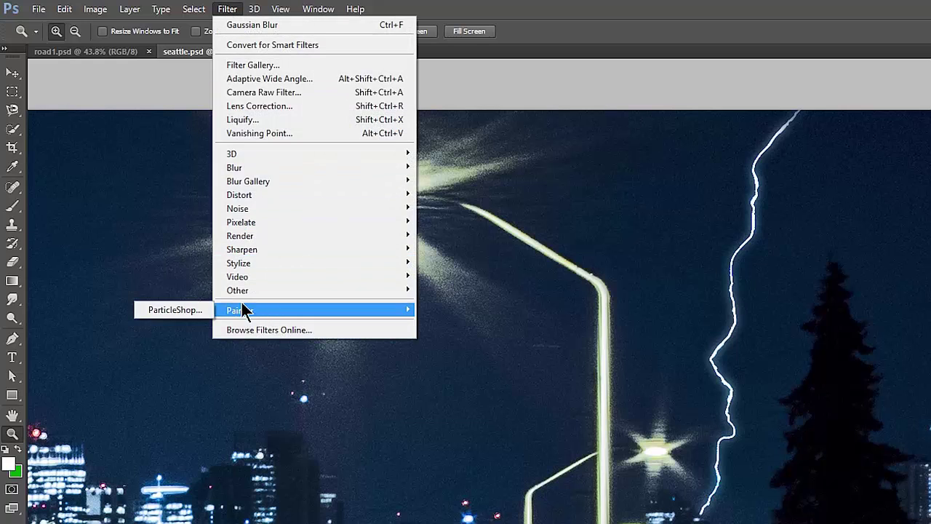
left_click(182, 310)
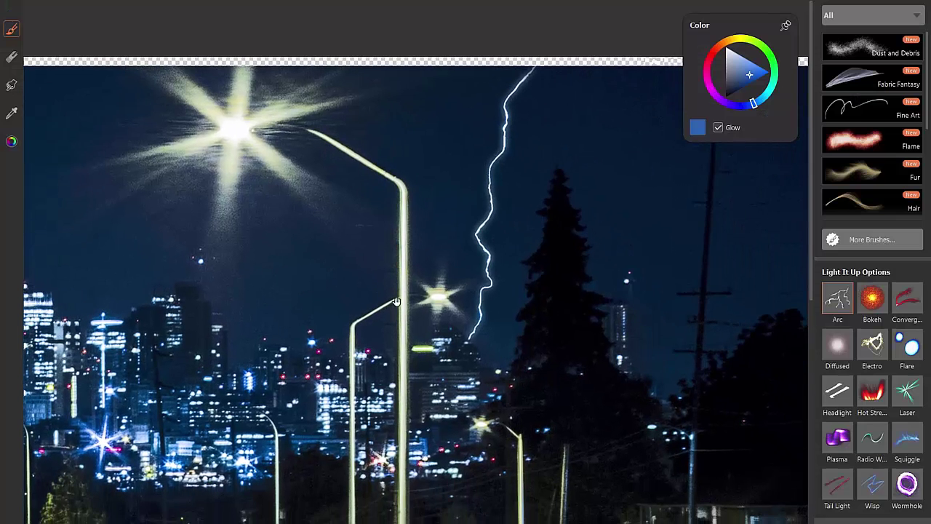
left_click(875, 300)
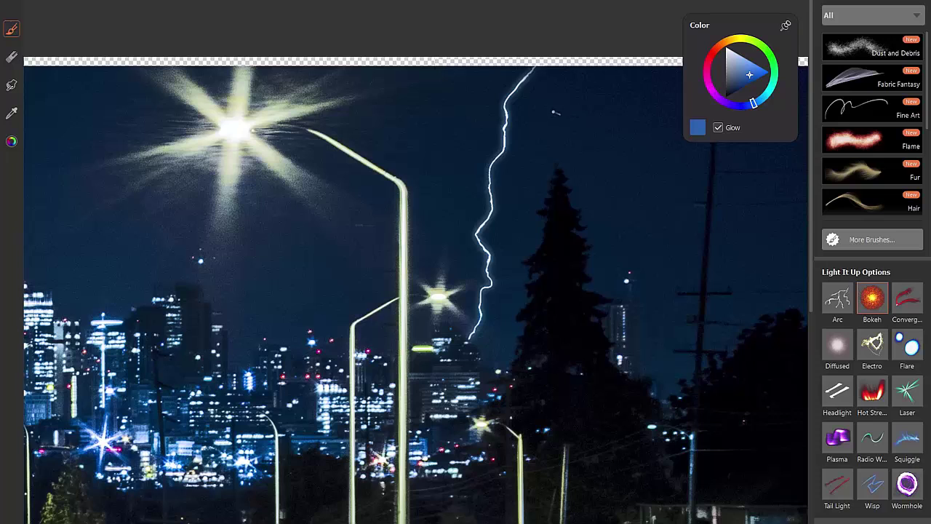
- Try several blue Bokeh dabs in the sky just beside the lightning bolt
left_click(547, 120)
key("ctrl+z")
left_click(548, 118)
left_click(567, 98)
left_click(585, 109)
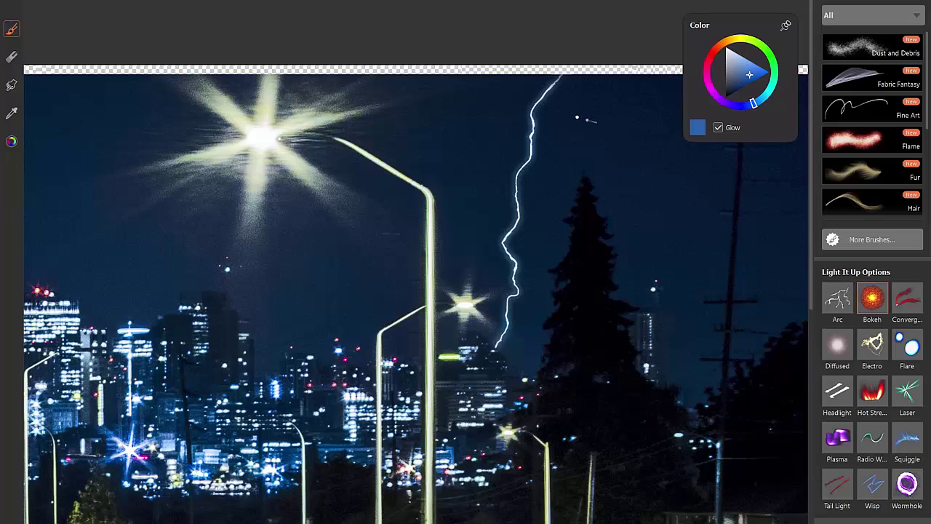
left_click(617, 138)
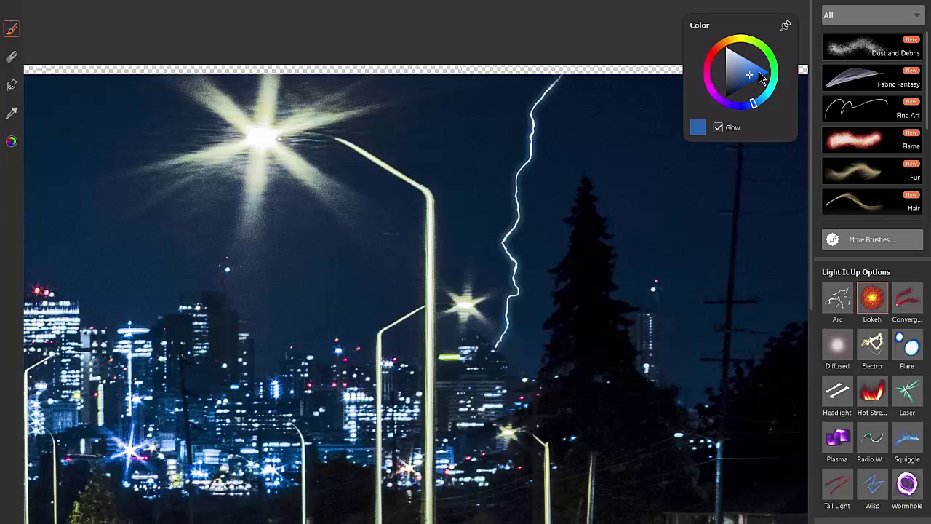
- Set the brush colour to dark blue and paint four small Bokeh dots in the sky beside the bolt
left_click_drag(759, 73, 736, 94)
left_click(581, 128)
left_click(605, 118)
left_click(610, 136)
left_click(628, 125)
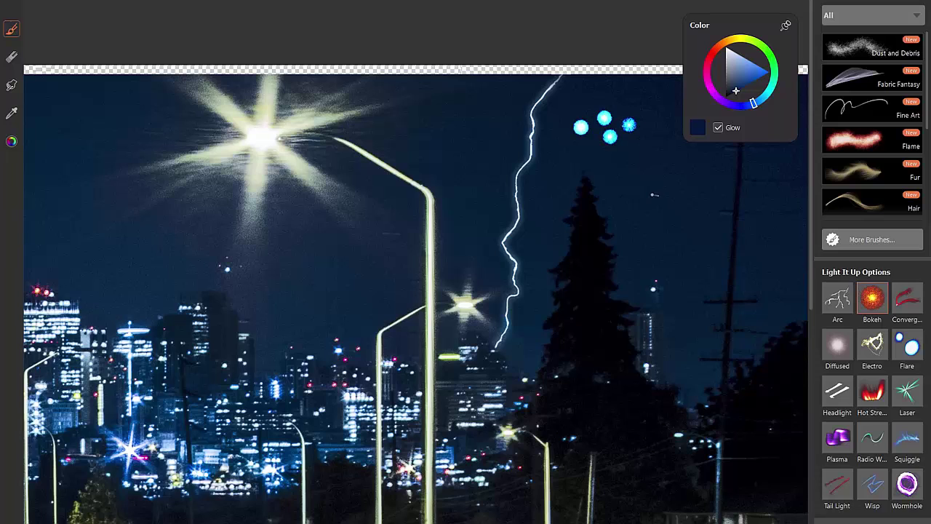
- Try three more dark blue Bokeh dabs in the sky below the first four
left_click(627, 160)
left_click(642, 156)
left_click(609, 181)
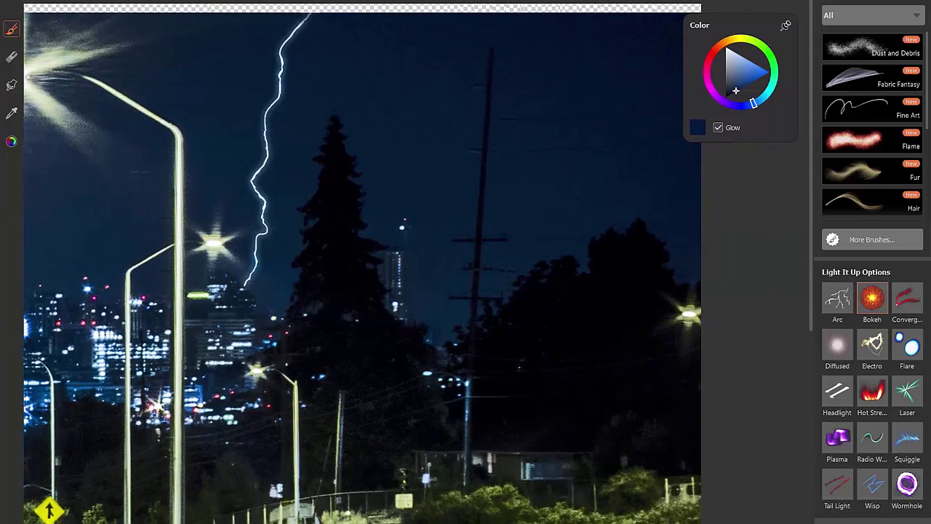
- Enlarge the Bokeh brush and paint two dark blue particle bursts in the open sky around the utility pole
key("bracketright")
left_click(606, 66)
left_click(550, 124)
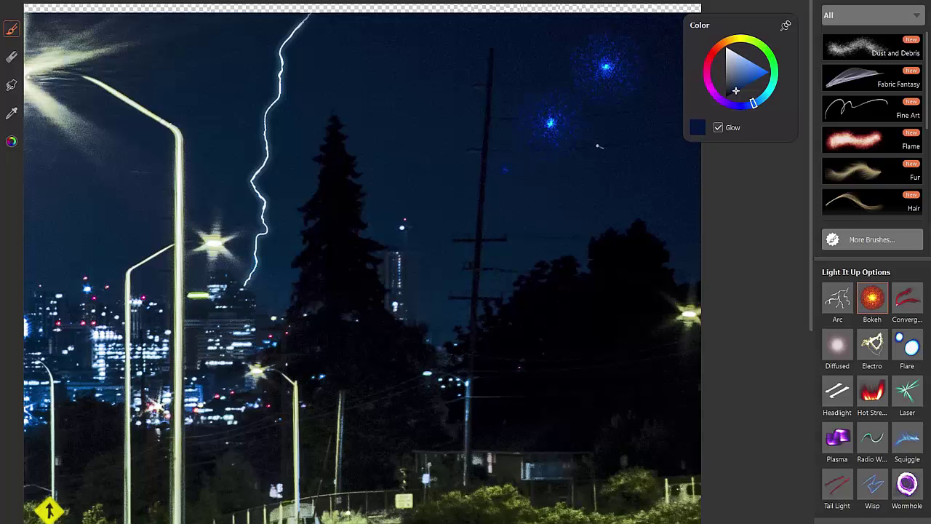
- Paint one more dark blue Bokeh burst in the sky beside the utility pole
left_click(625, 136)
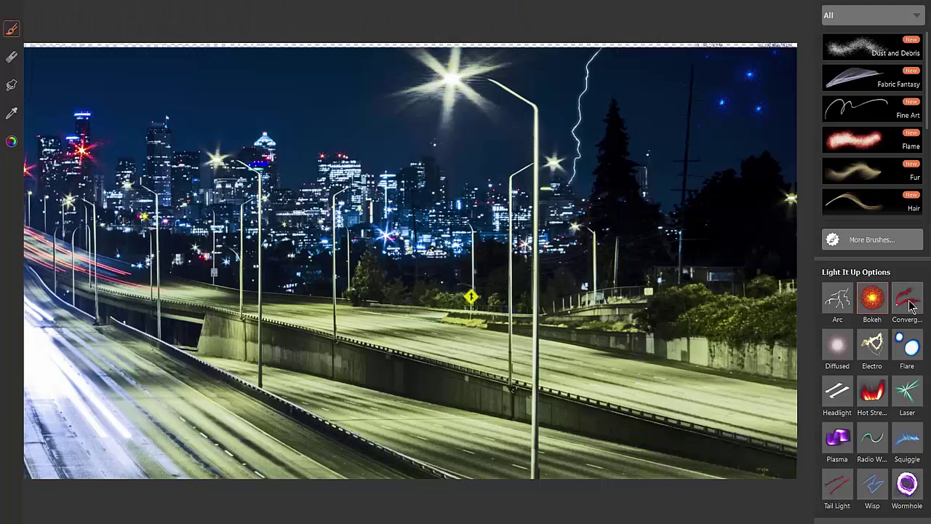
- Choose the Convergence brush from the Light It Up options and set its colour to bright red
left_click(906, 298)
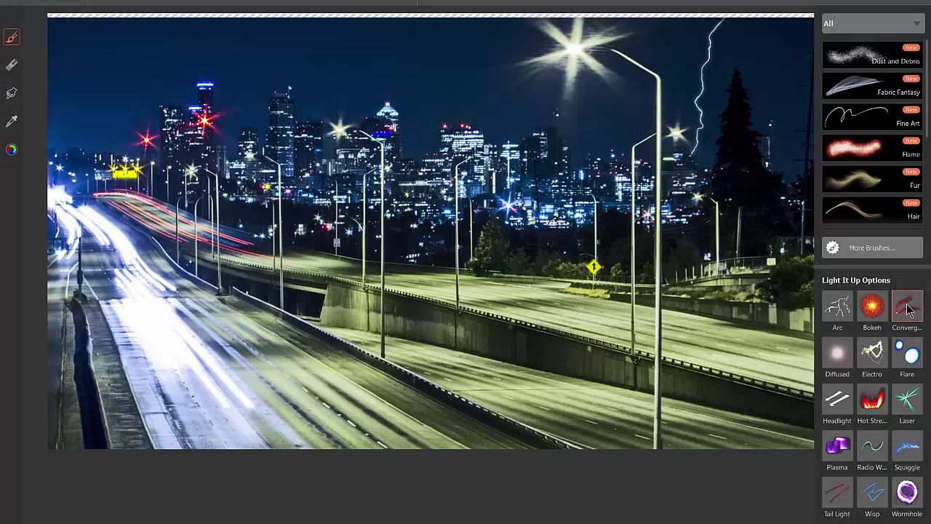
left_click(908, 310)
left_click(12, 150)
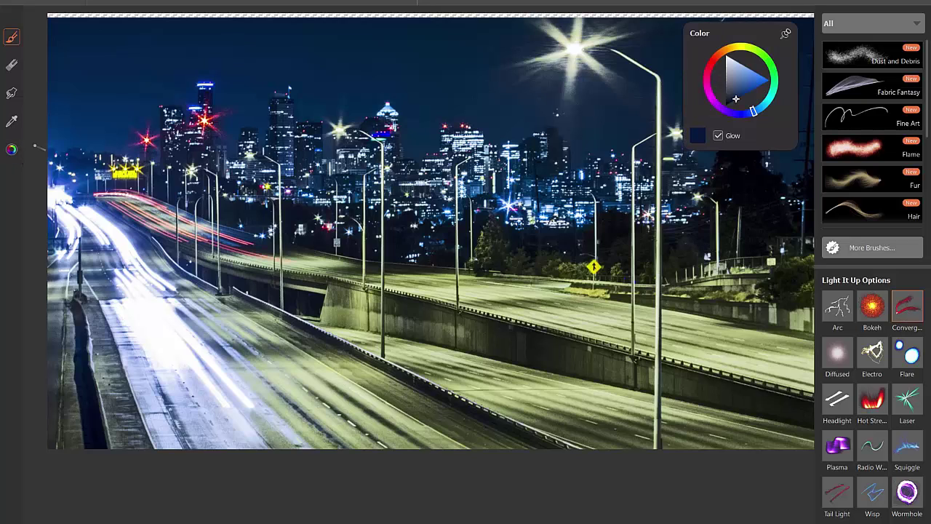
left_click(708, 66)
left_click(768, 79)
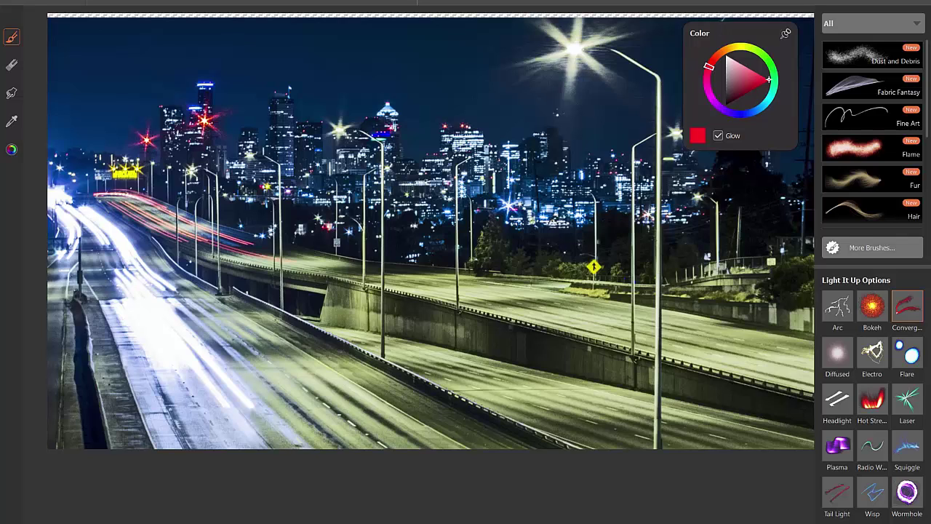
- Undo a first wavy test stroke and paint red light trails along the far roadway, continuing from the existing tail lights
mouse_move(138, 241)
left_mouse_down()
mouse_move(331, 217)
mouse_move(386, 256)
mouse_move(443, 270)
mouse_move(483, 320)
mouse_move(589, 304)
mouse_move(647, 324)
mouse_move(678, 322)
mouse_move(716, 346)
mouse_move(741, 327)
left_mouse_up()
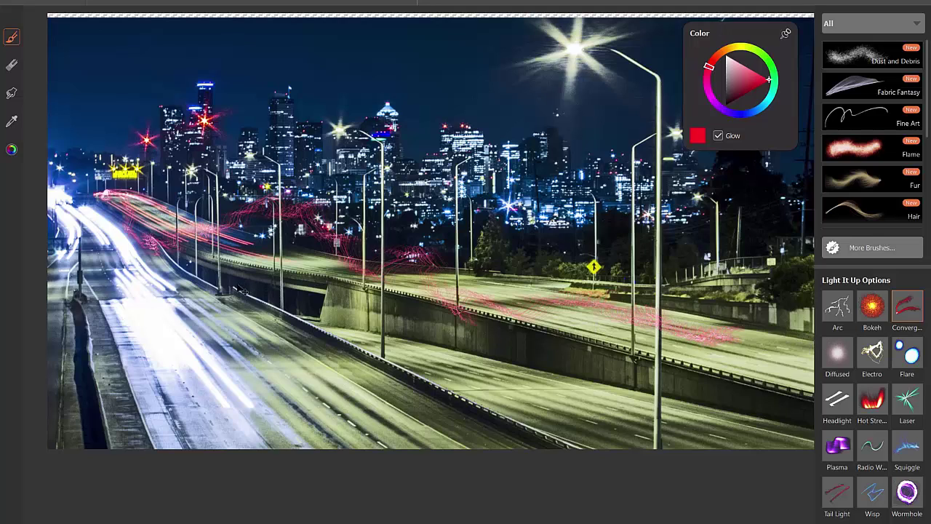
key("ctrl+z")
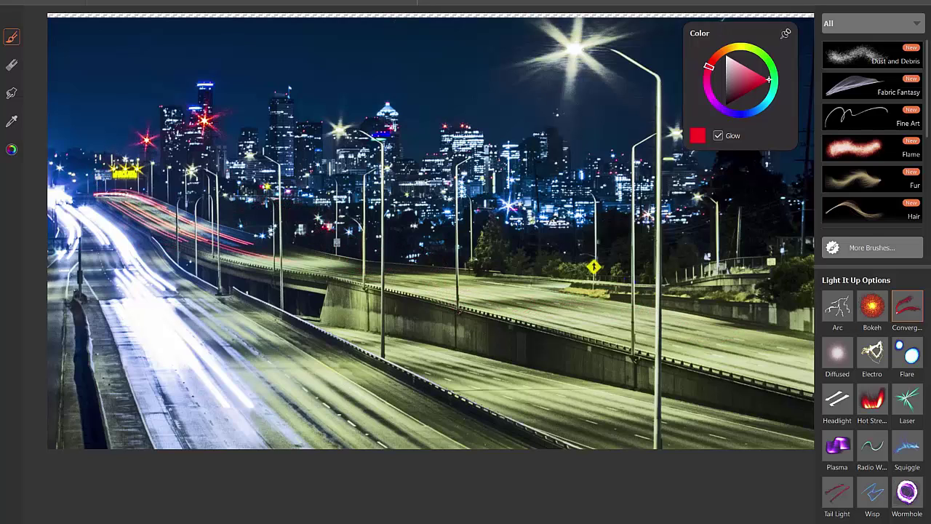
left_click_drag(128, 205, 392, 272)
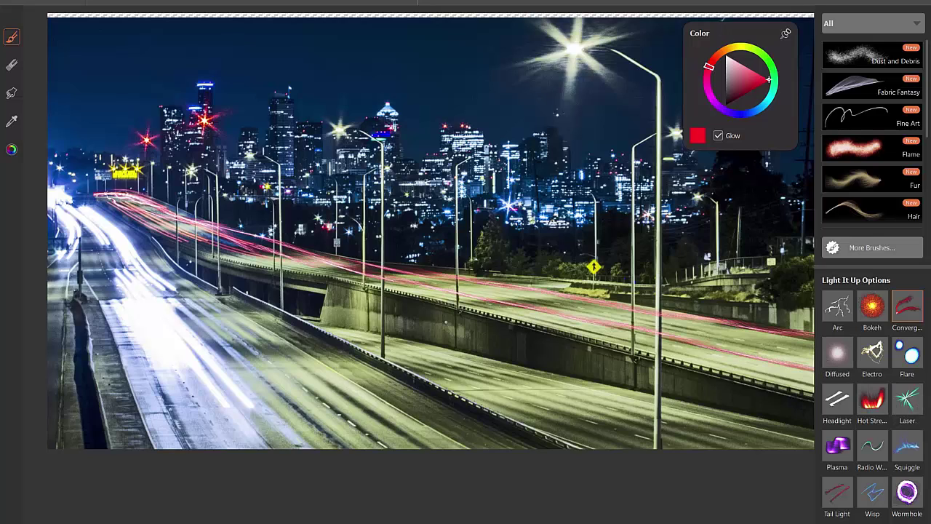
- Select the smudge tool and reduce its brush size in several increments over the start of the red light trails
left_click(486, 8)
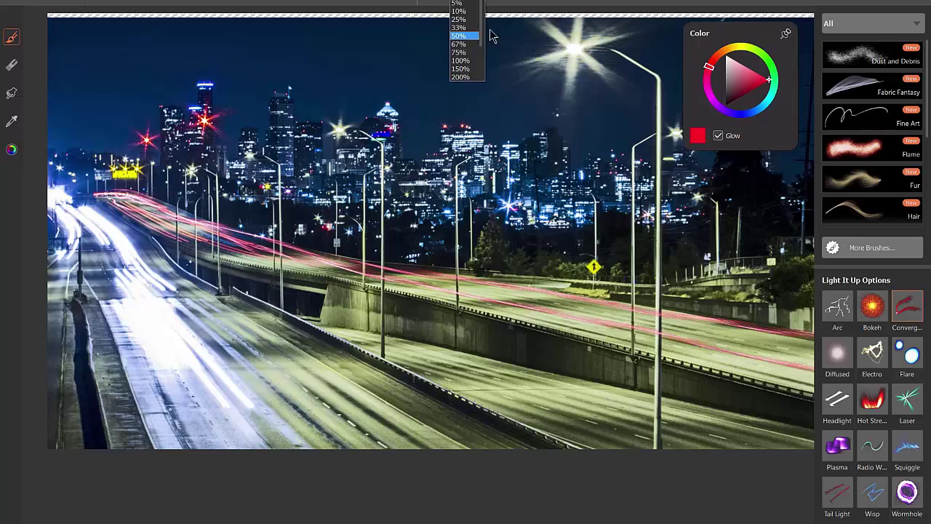
left_click(464, 67)
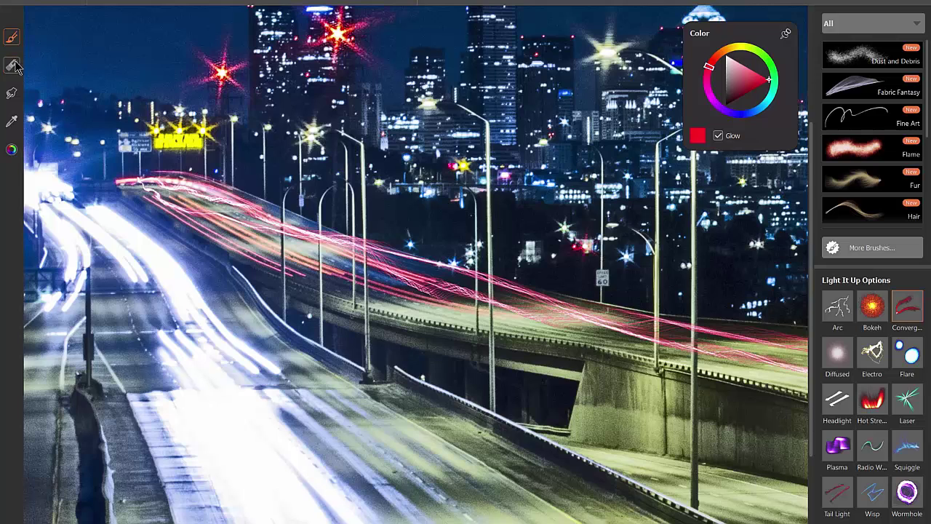
left_click(12, 93)
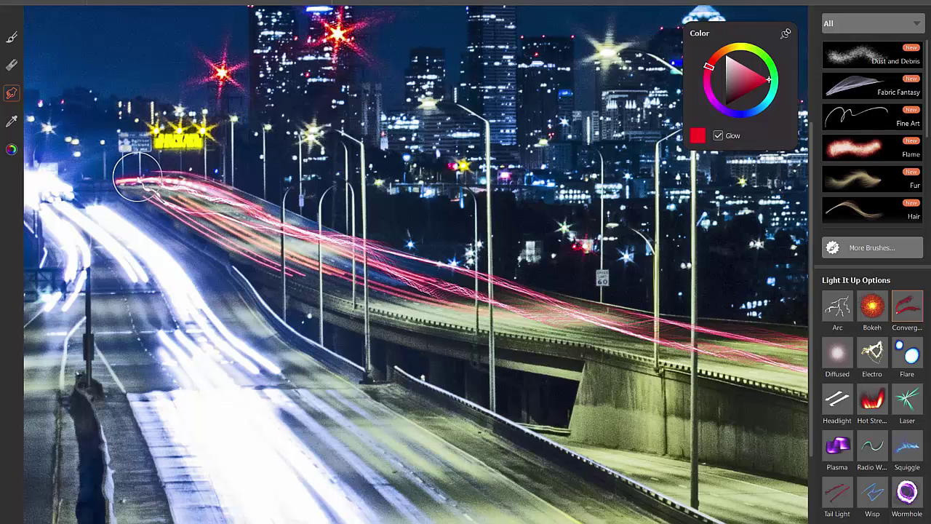
key("bracketleft")
key("bracketleft")
key("bracketleft")
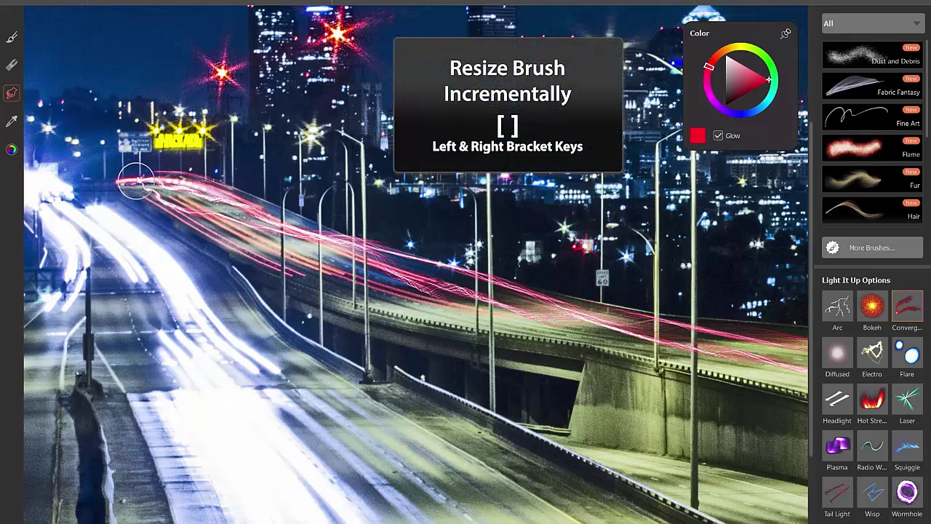
key("bracketleft")
key("bracketleft")
key("bracketleft")
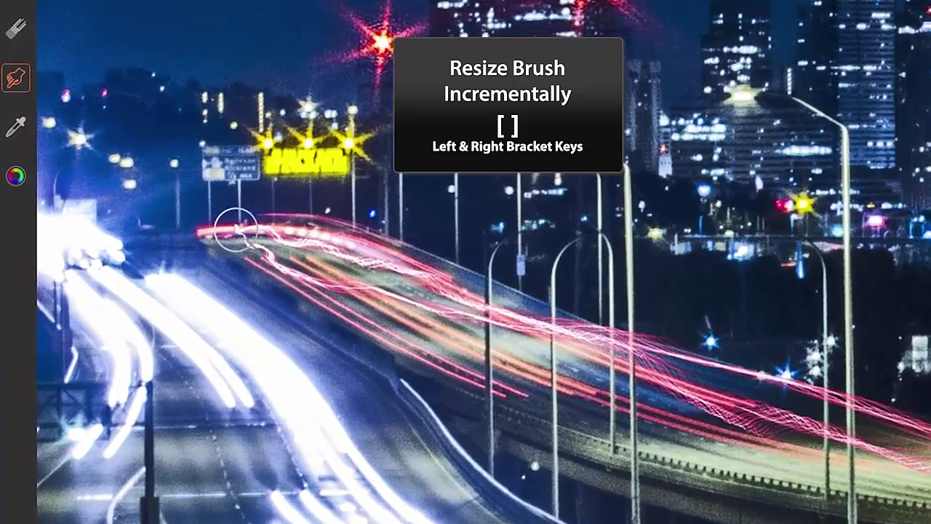
key("bracketleft")
key("bracketleft")
key("bracketleft")
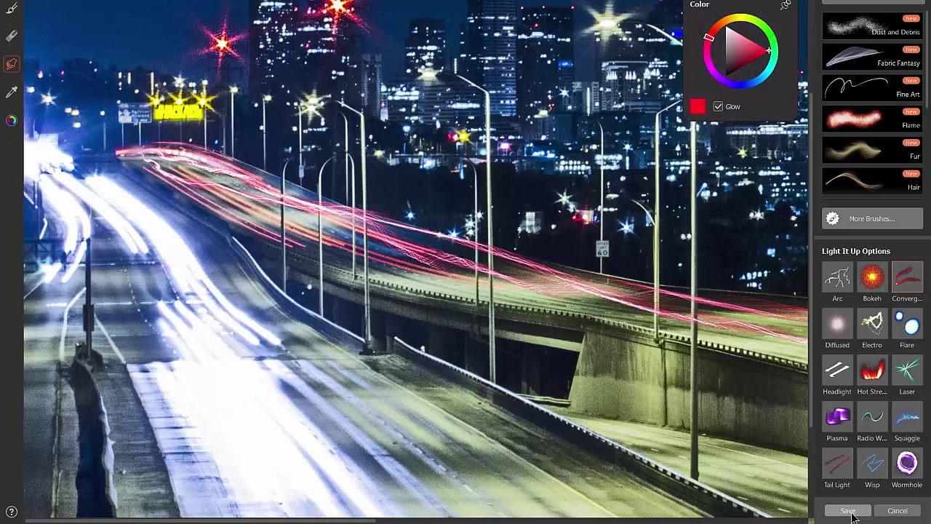
- Save only the brushstrokes from ParticleShop and return to Photoshop
left_click(848, 510)
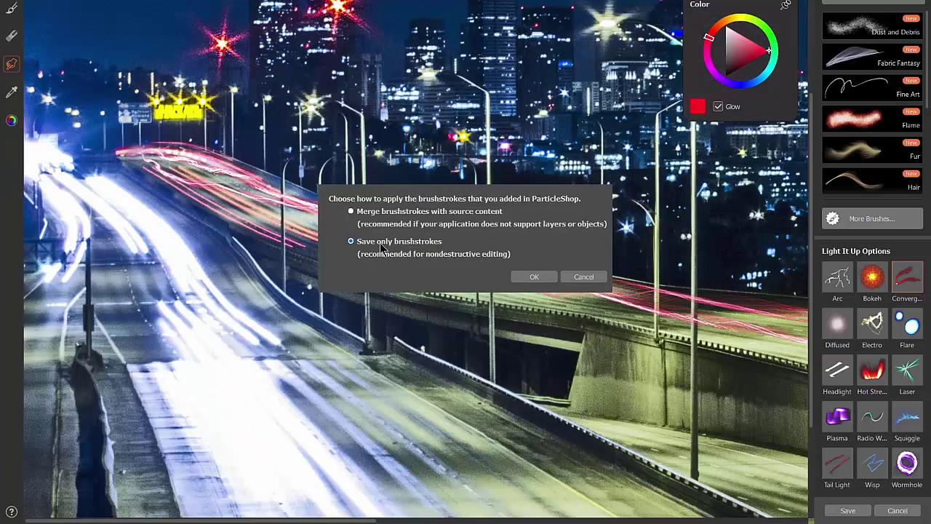
left_click(540, 275)
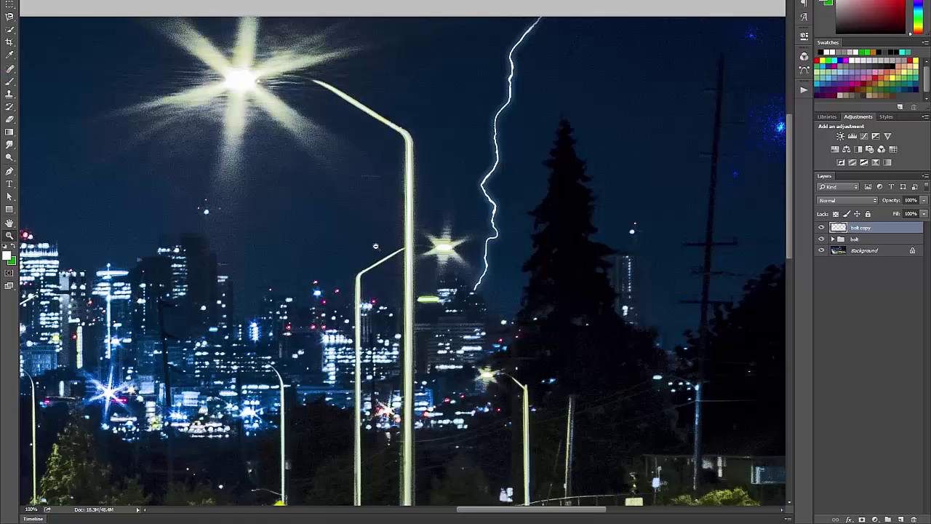
- Examine the blue Bokeh bursts in the sky and the red light trails along the road
left_click(376, 246, "alt")
left_click(376, 246, "alt")
left_click_drag(354, 385, 492, 285)
left_click_drag(734, 79, 634, 100)
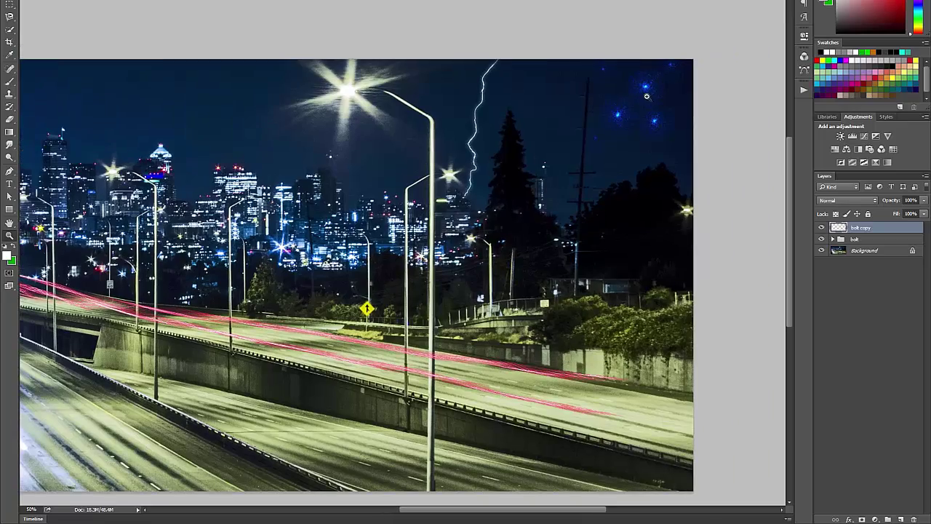
left_click_drag(432, 259, 485, 253)
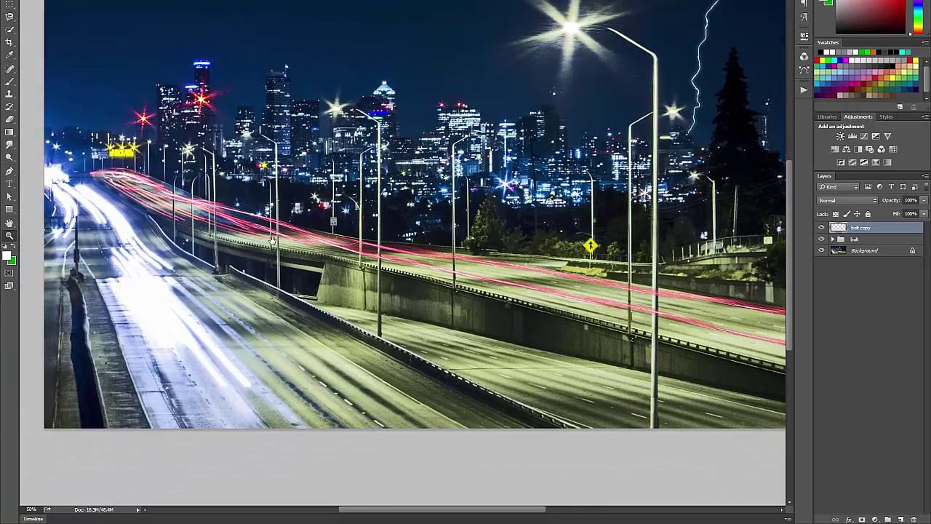
left_click(108, 178)
left_click(109, 179)
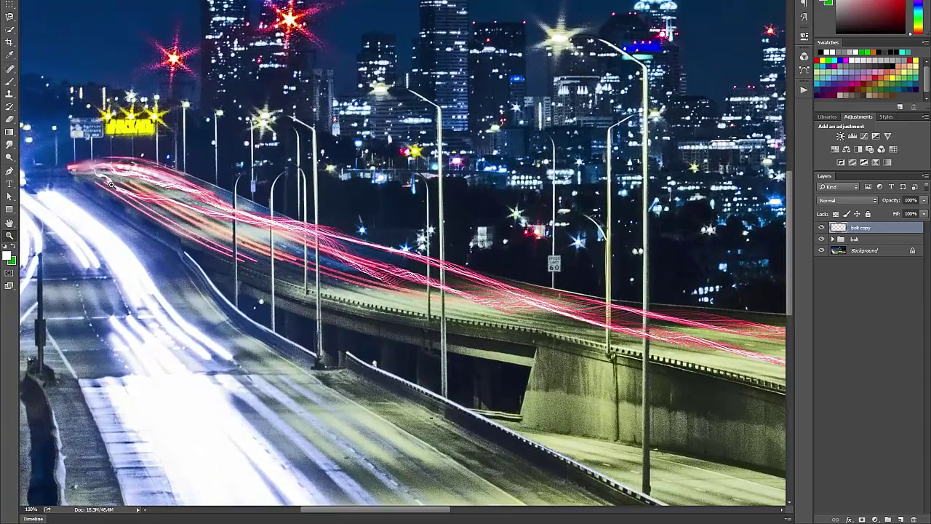
left_click_drag(117, 191, 252, 202)
- Try the Eraser on the red light trails along the far curve of the road
left_click(11, 121)
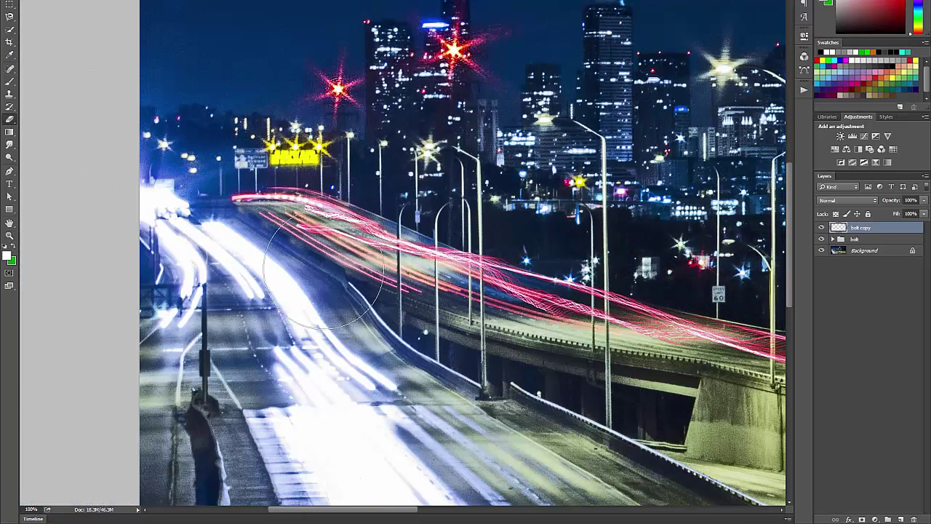
key("v")
left_click_drag(383, 262, 398, 266)
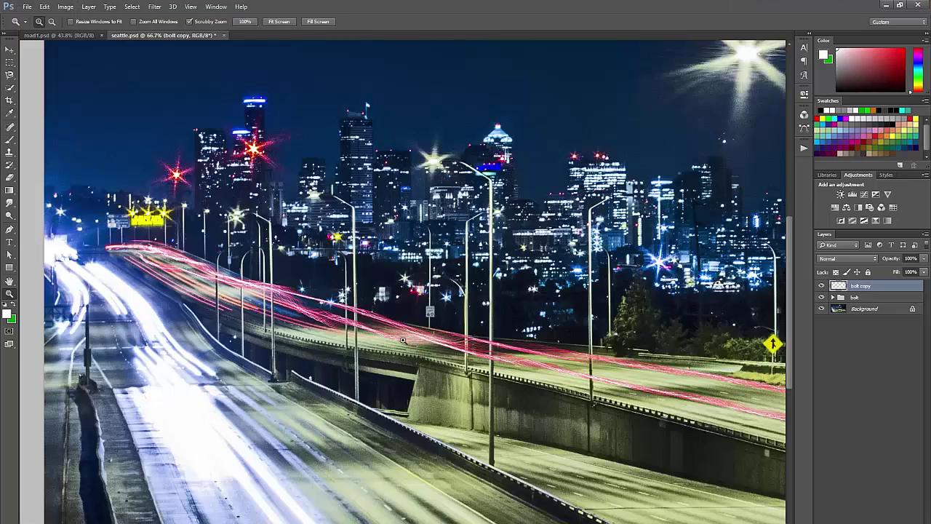
- Soften the red light trails by applying a Gaussian Blur with a small radius to the bolt copy layer
left_click(404, 340)
left_click(413, 349)
left_click(413, 349)
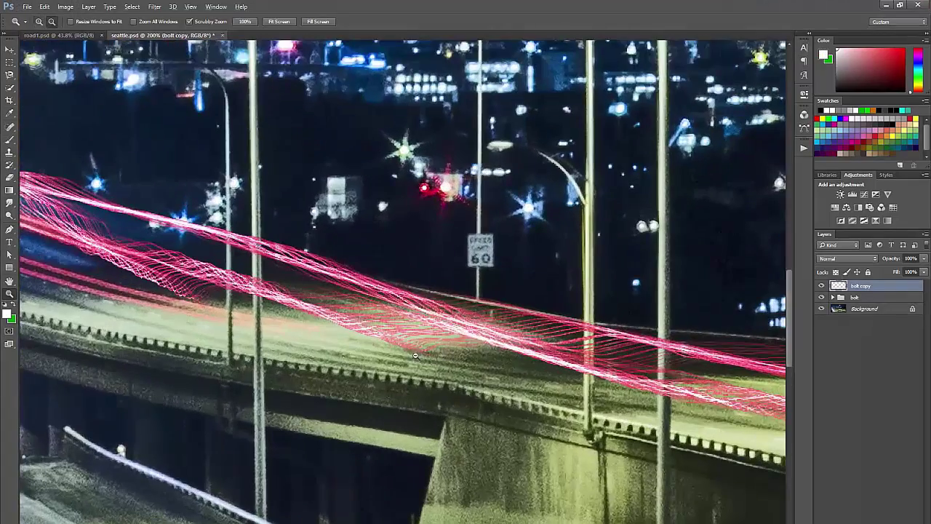
left_click(417, 355, "alt")
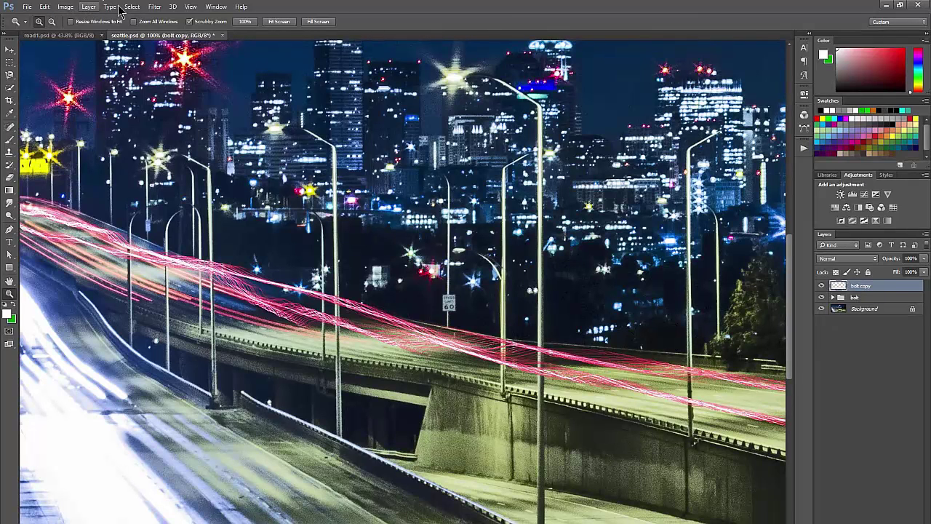
left_click(157, 7)
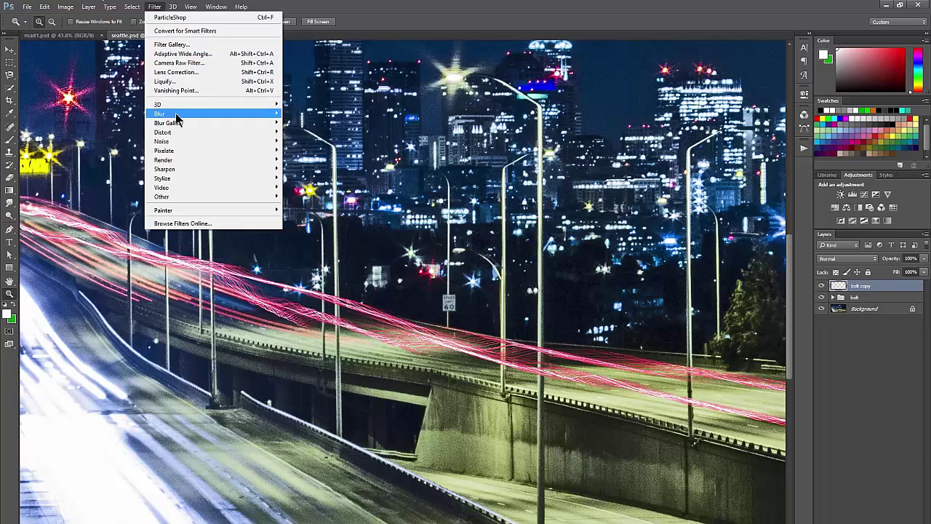
mouse_move(177, 115)
left_click(118, 150)
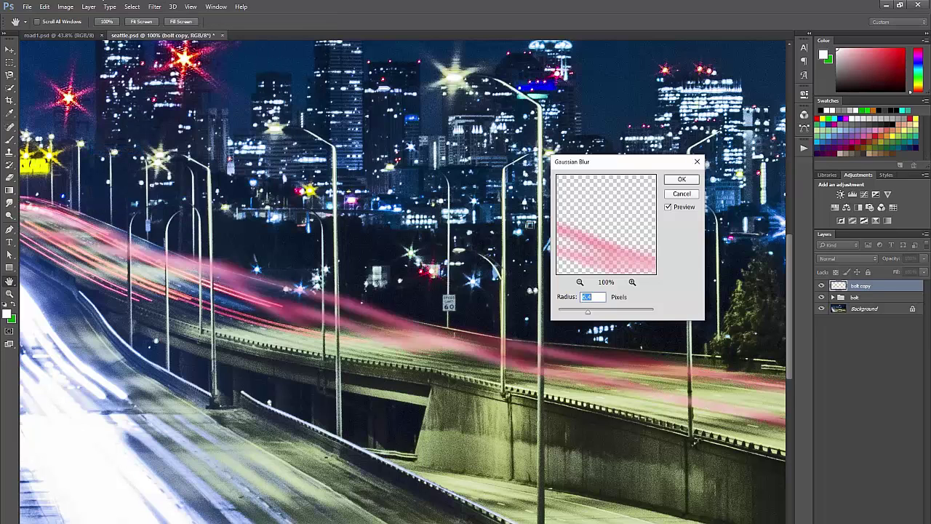
left_click_drag(582, 314, 563, 317)
key("Return")
key("z")
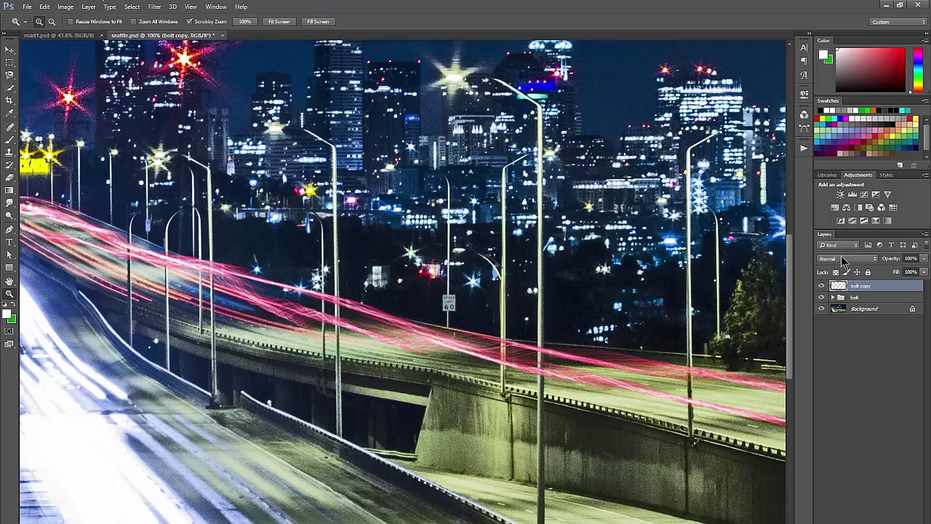
- Try the Screen, Color Dodge, Linear Dodge (Add) and Lighter Color blend modes on the bolt copy layer
left_click(838, 260)
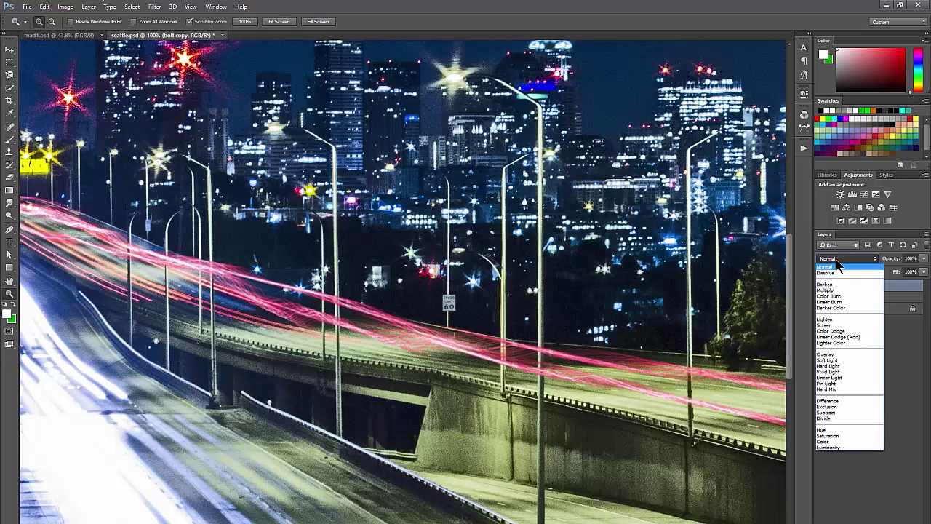
left_click(831, 334)
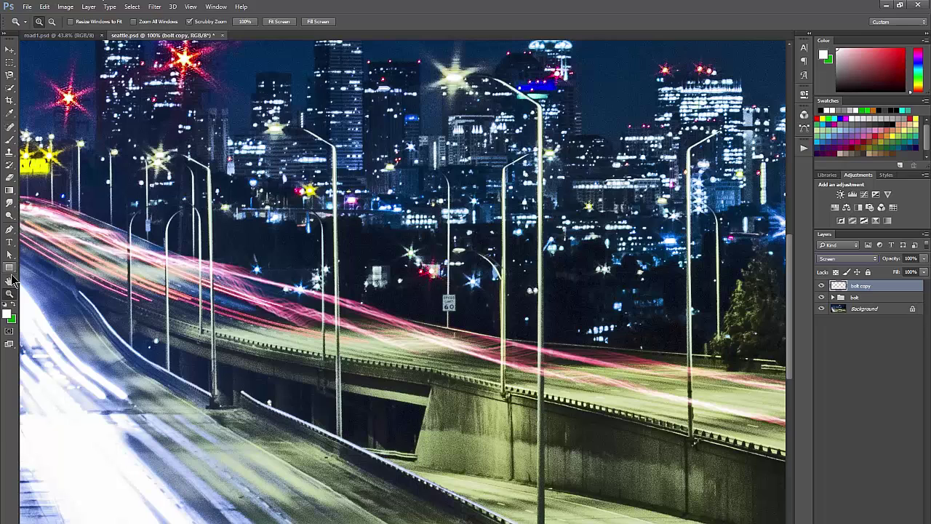
left_click(840, 262)
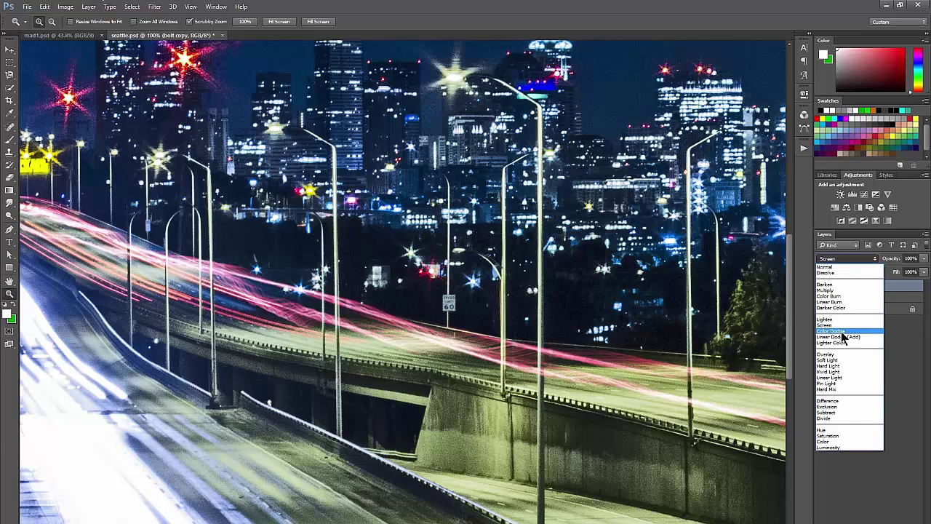
left_click(842, 332)
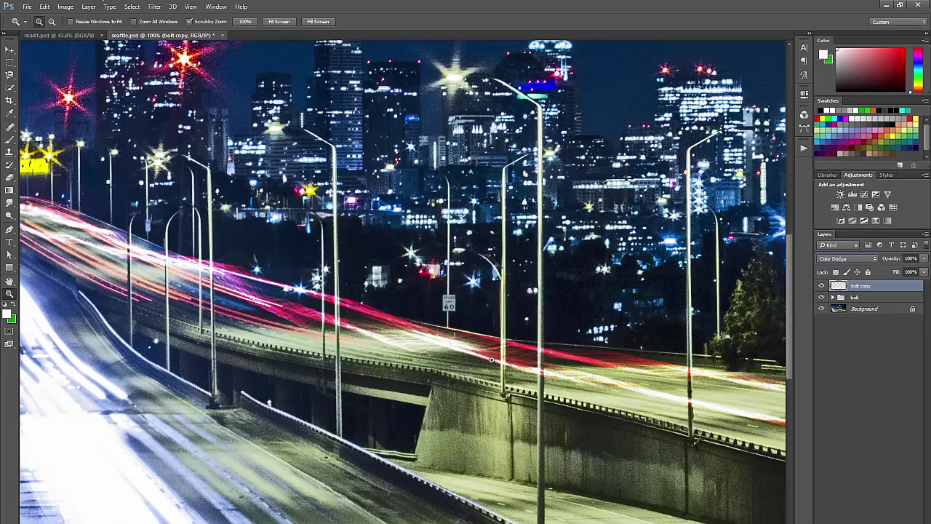
key("shift+equal")
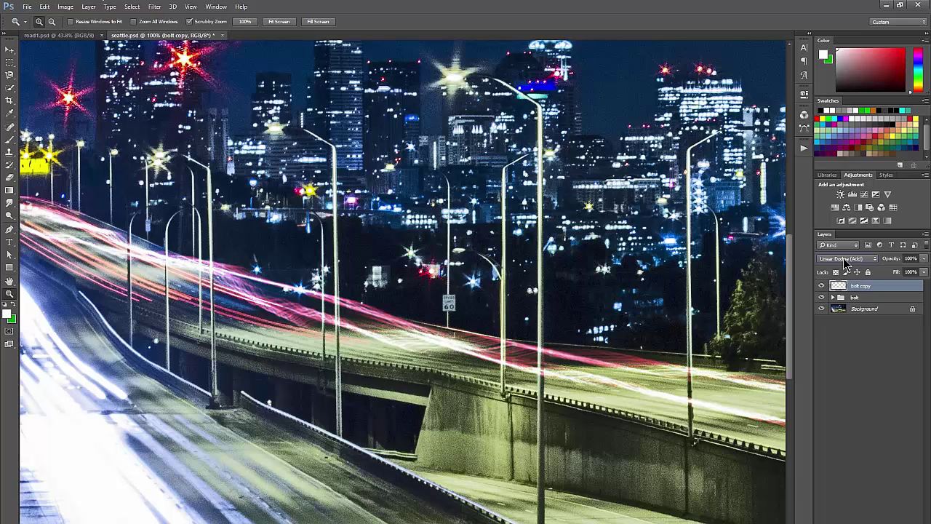
key("shift+equal")
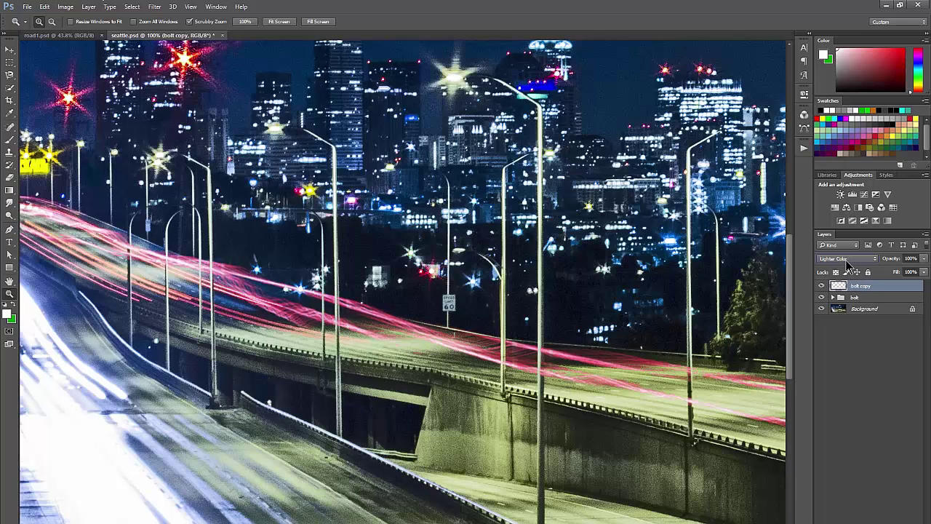
- Compare Soft Light and Vivid Light on the bolt copy layer and settle on the Linear Light blend mode
scroll(845, 260, "down", 1)
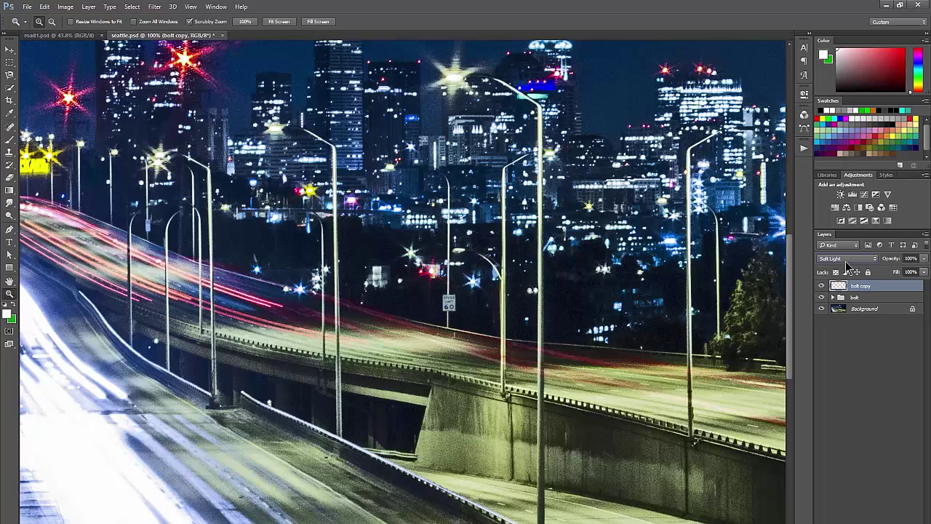
scroll(845, 263, "down", 1)
scroll(848, 268, "down", 1)
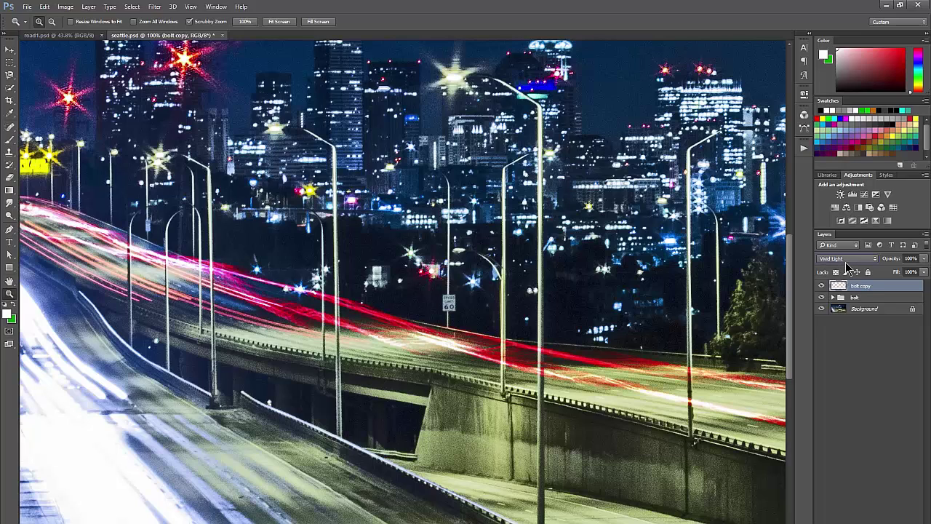
scroll(847, 268, "down", 1)
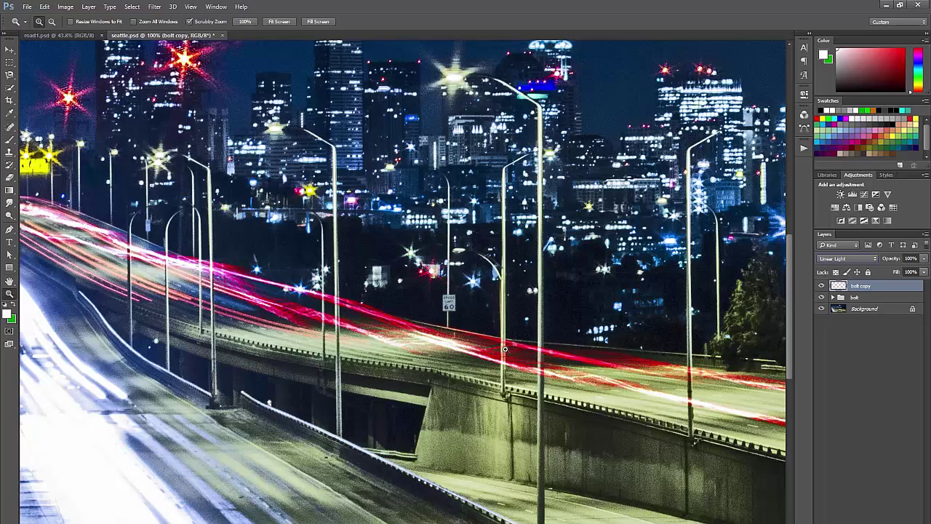
left_click(419, 351, "alt")
left_click_drag(530, 438, 429, 357)
left_click(471, 344, "alt")
left_click_drag(544, 402, 467, 382)
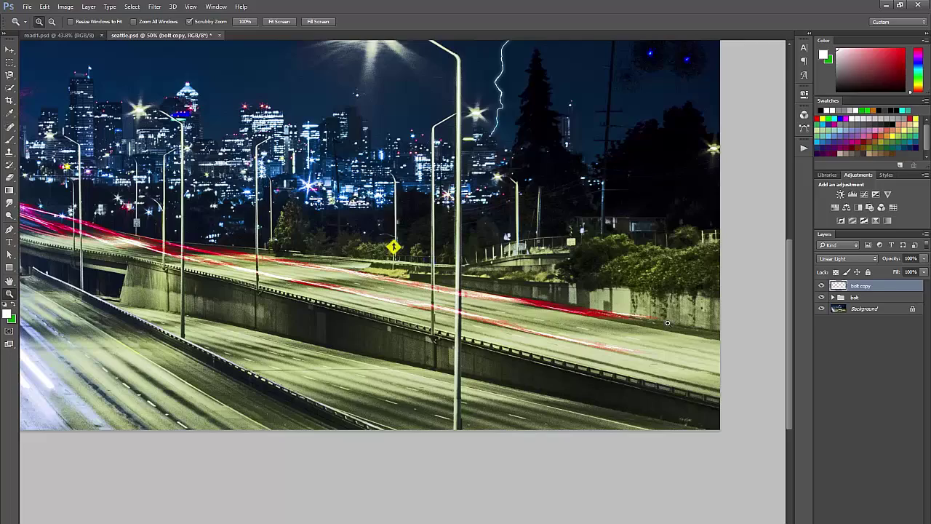
- Add a layer mask to the bolt copy layer and mask the red trails off the tall foreground lamp post with a small black brush
left_click_drag(459, 315, 463, 324)
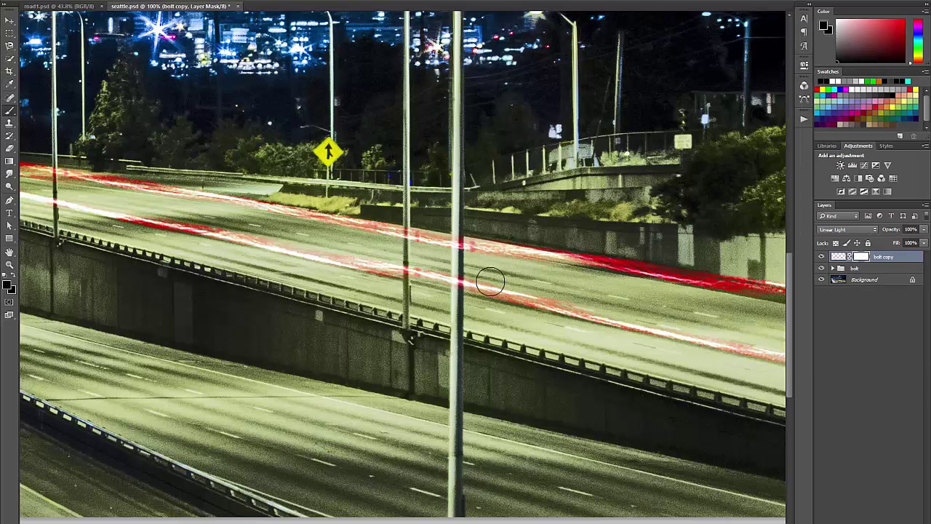
key("bracketleft")
key("bracketleft")
key("bracketleft")
key("bracketleft")
key("bracketleft")
left_click_drag(458, 238, 458, 293)
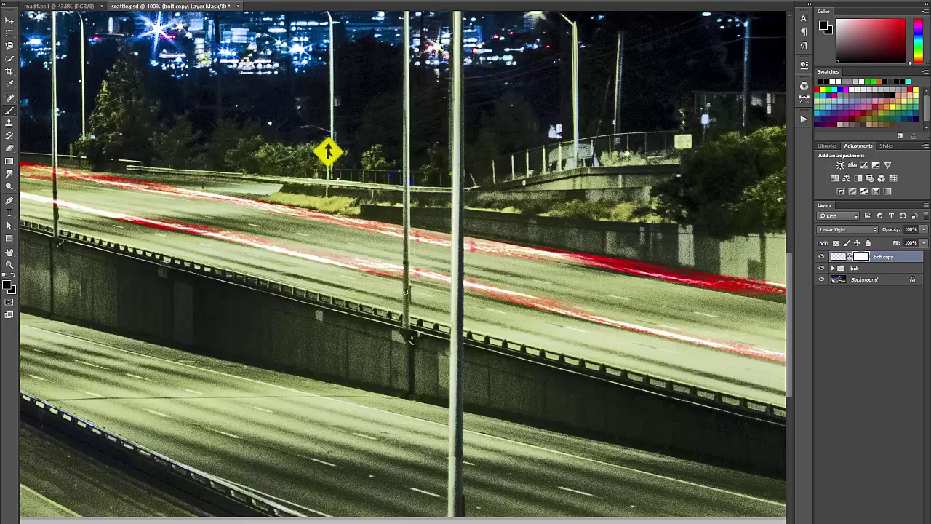
- Mask the red light trails off the remaining lamp posts along the far curve of the road
left_click_drag(309, 308, 688, 326)
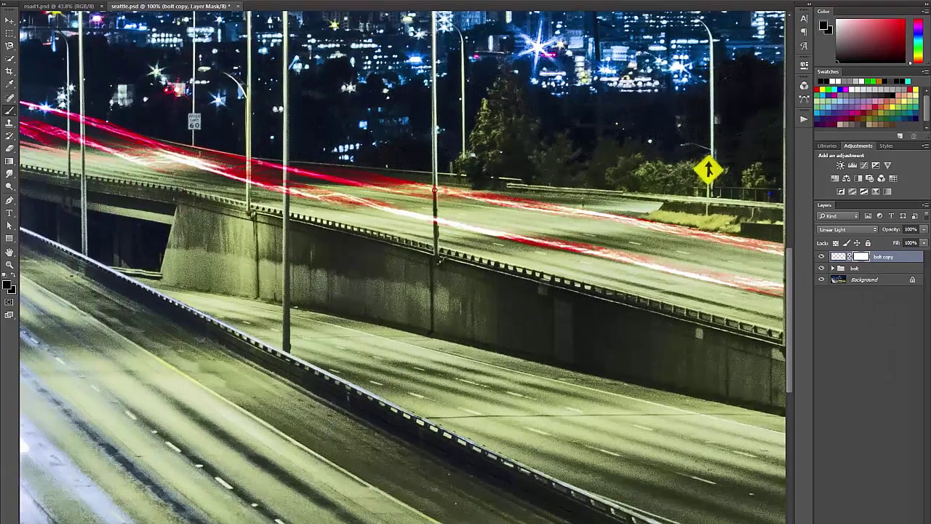
left_click_drag(377, 217, 538, 218)
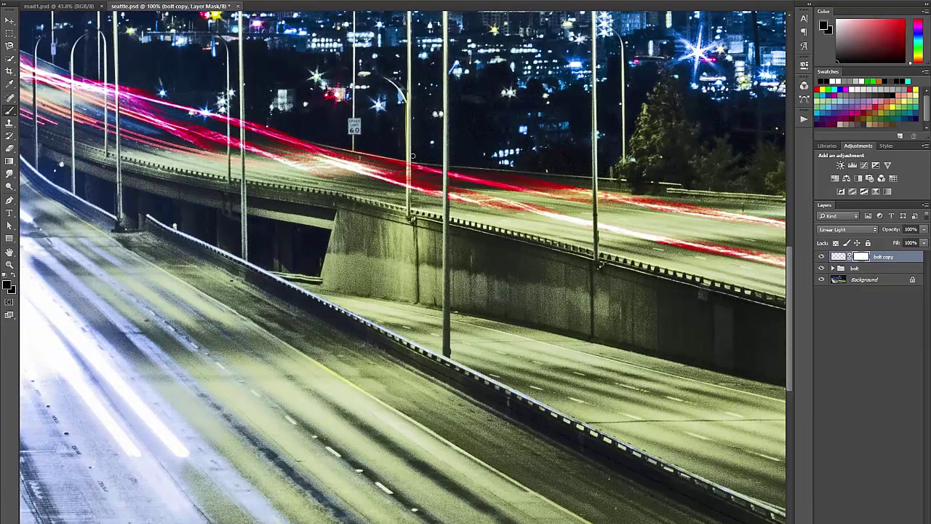
left_click_drag(408, 191, 476, 154)
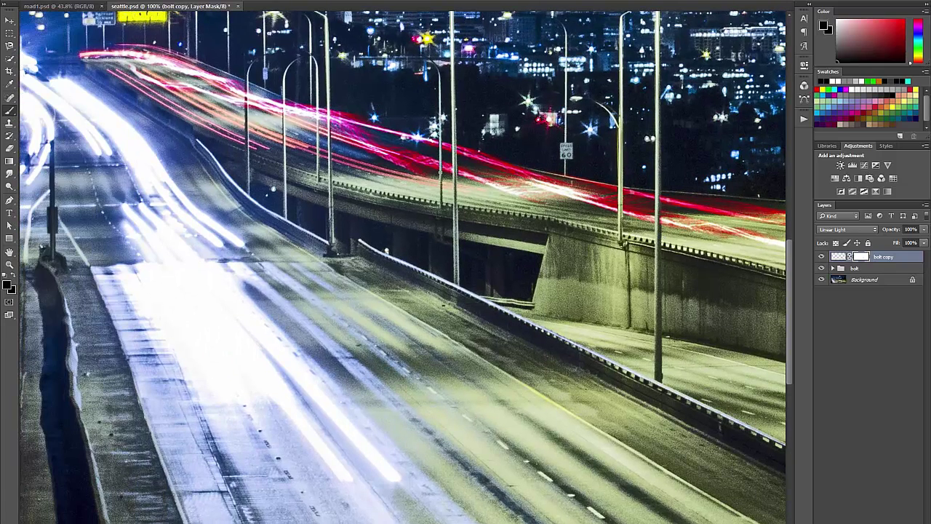
left_click_drag(368, 133, 508, 144)
left_click(462, 335, "alt")
left_click(463, 336, "alt")
left_click_drag(469, 361, 333, 352)
left_click_drag(447, 372, 353, 398)
left_click_drag(407, 389, 560, 423)
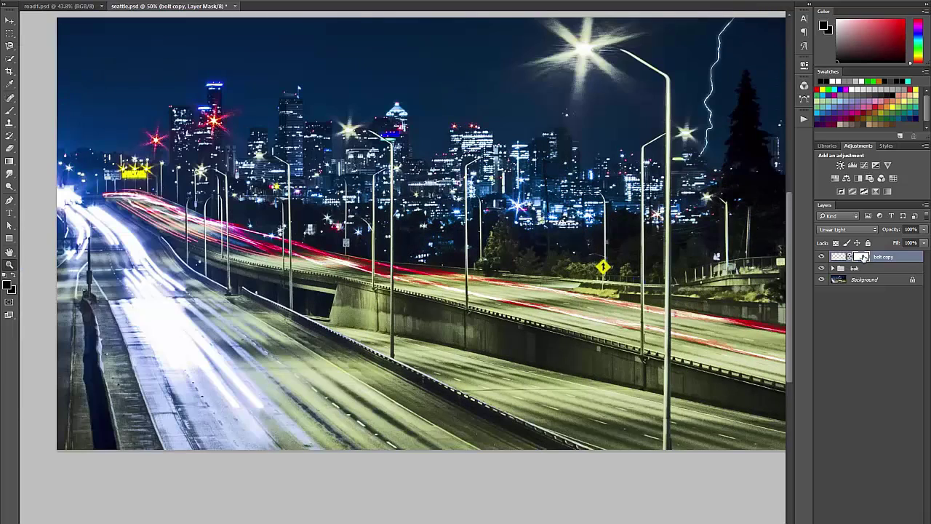
- Apply the layer mask to the bolt copy layer and rename the layer "converging"
right_click(860, 259)
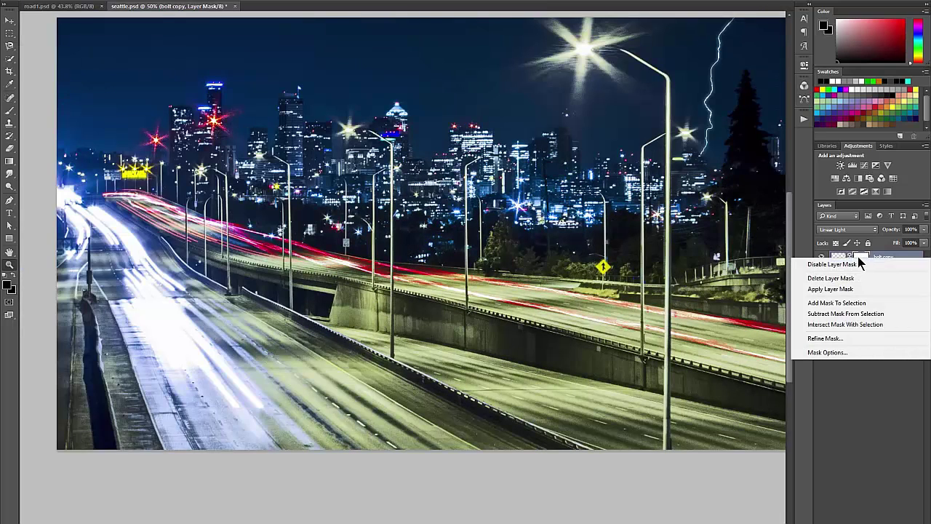
left_click(837, 289)
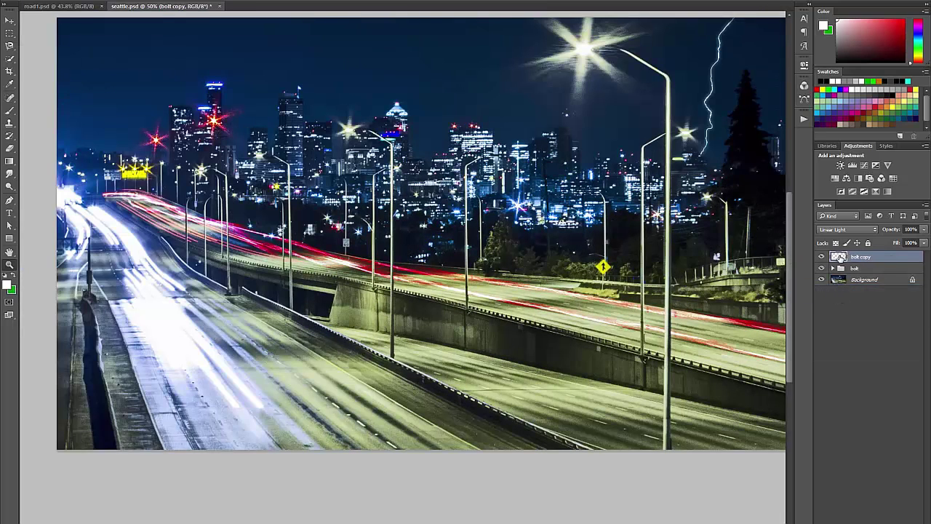
double_click(860, 257)
type("converging")
- Duplicate the converging layer within seattle.psd, keeping the name "converging copy"
right_click(863, 258)
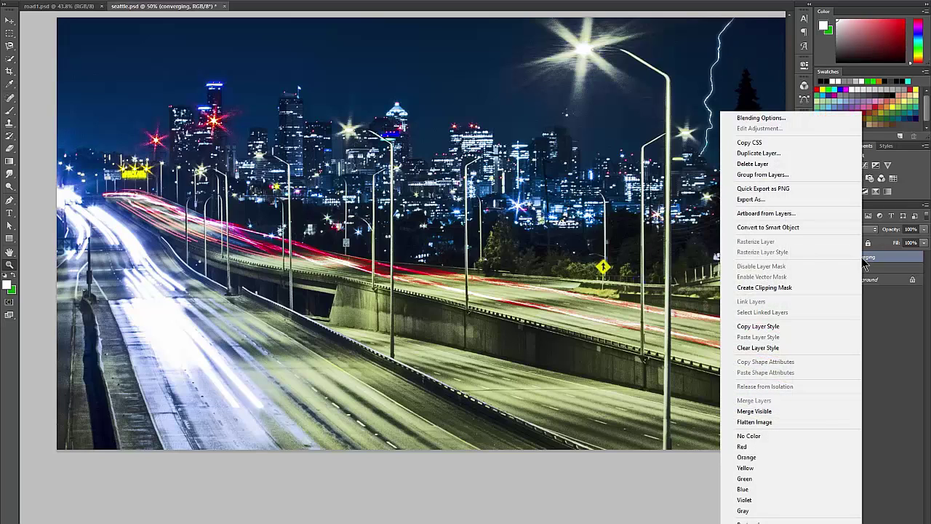
left_click(770, 155)
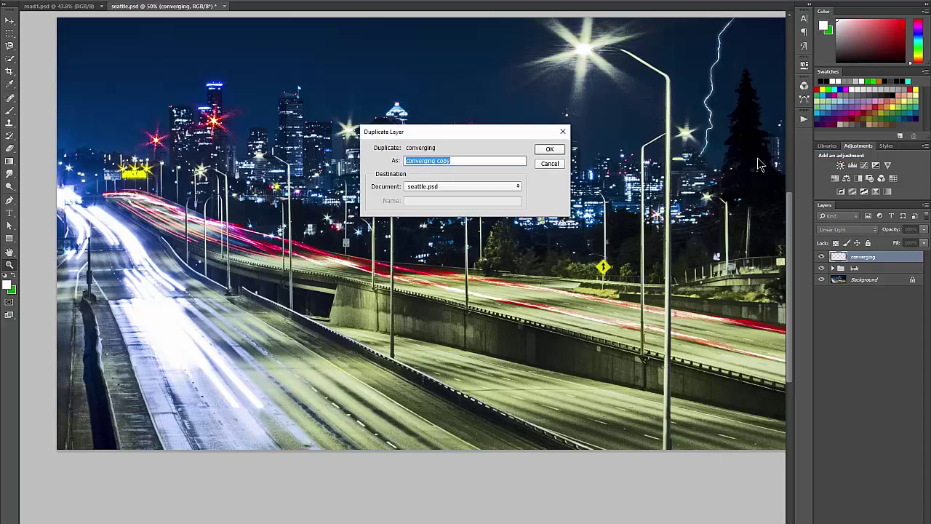
left_click(556, 149)
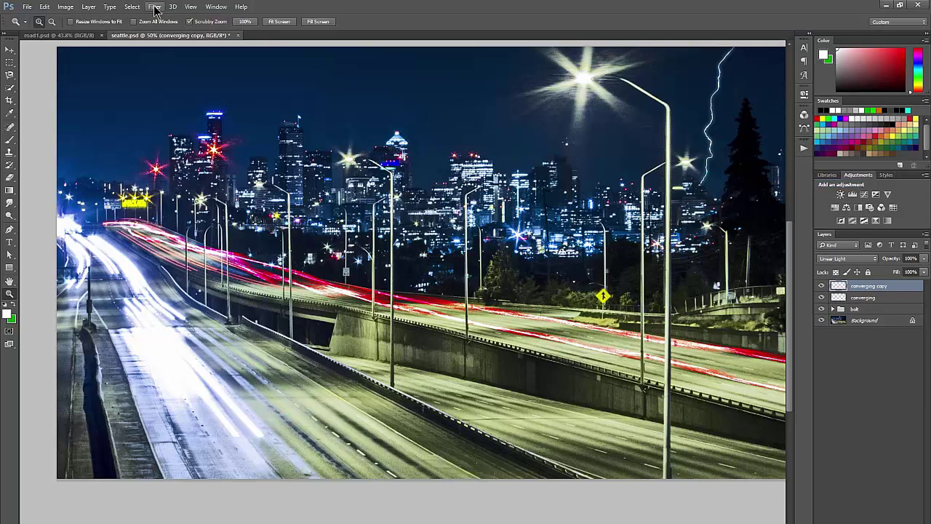
- Apply a Motion Blur to the converging copy layer, adjusting its angle and distance to streak the red trails along the road
left_click(154, 7)
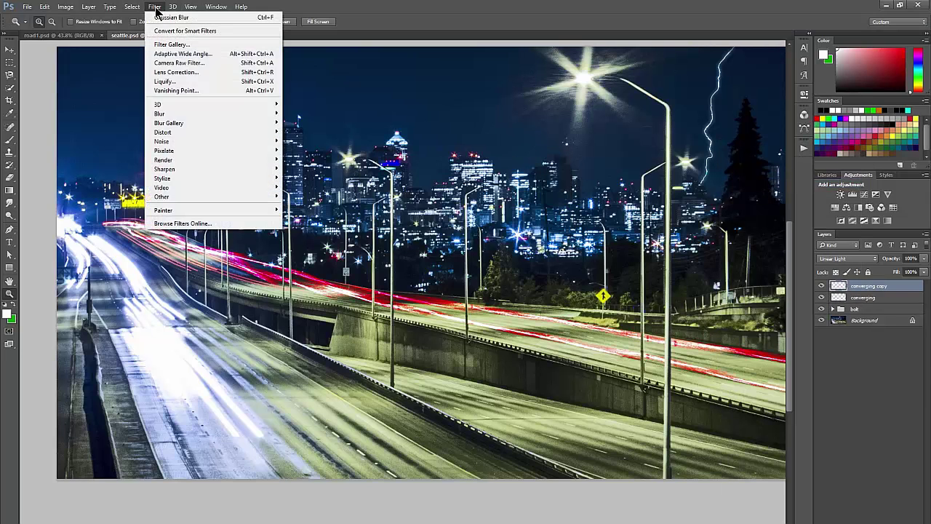
mouse_move(170, 115)
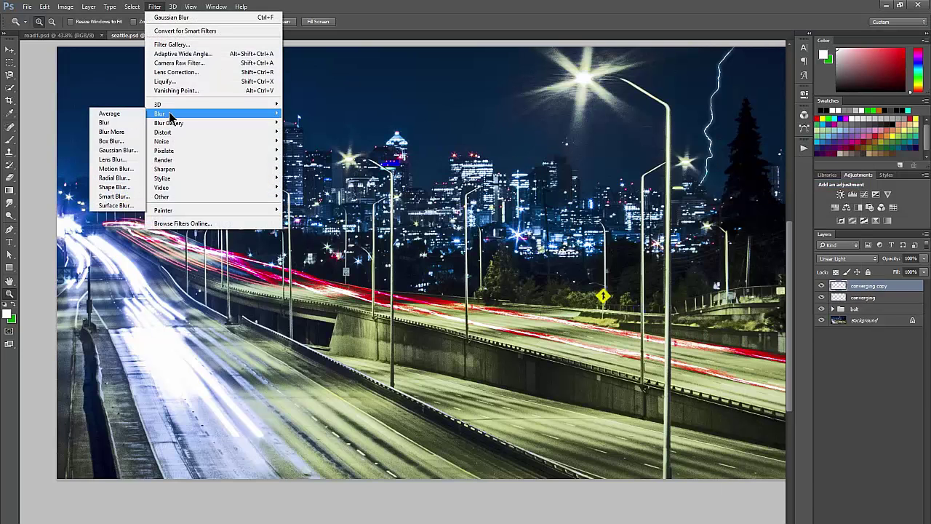
left_click(116, 168)
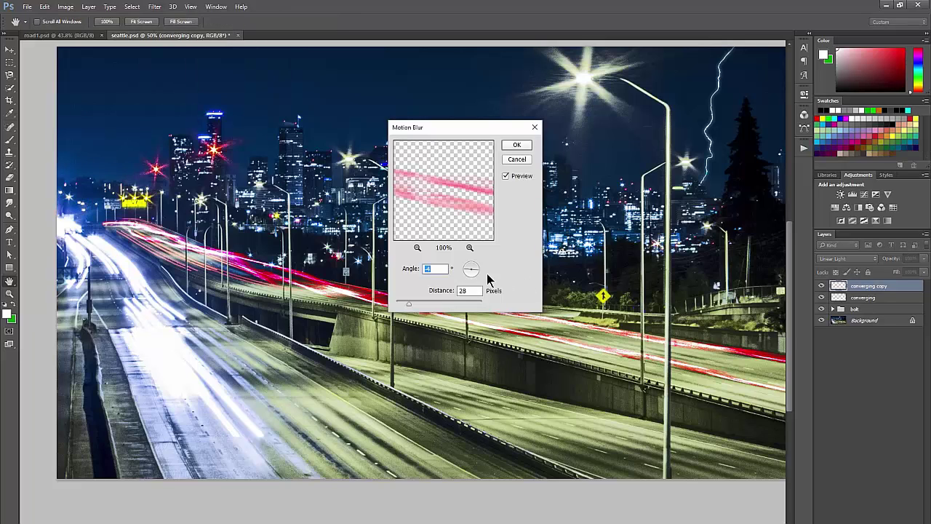
left_click_drag(474, 276, 484, 270)
mouse_move(409, 304)
left_mouse_down()
mouse_move(441, 304)
mouse_move(414, 309)
left_mouse_up()
left_click(516, 116)
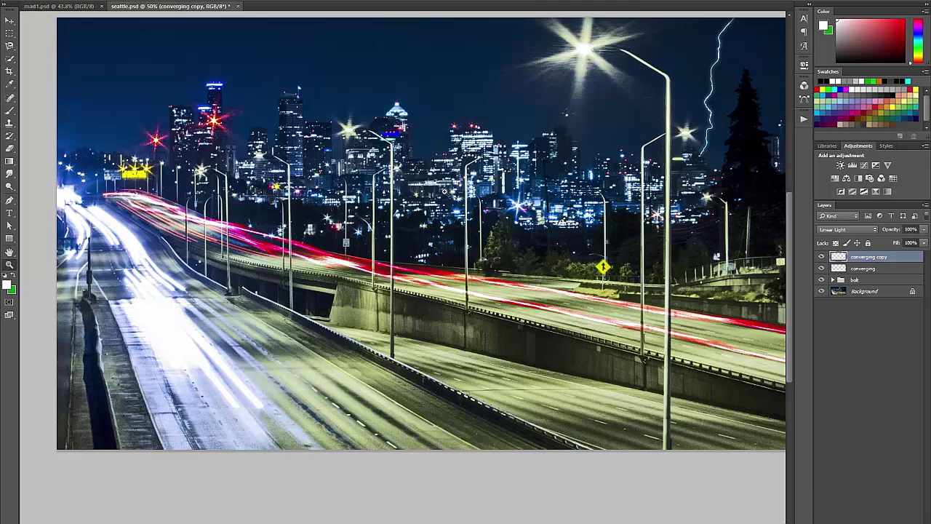
left_click(548, 313)
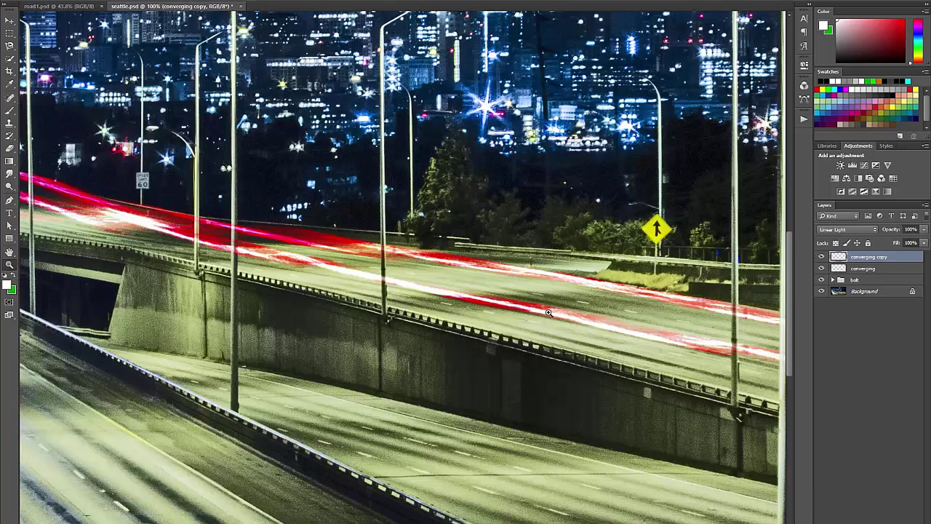
left_click(288, 257, "alt")
left_click(288, 257, "alt")
- Group the converging and converging copy layers and name the group "converging"
left_click(871, 271, "shift")
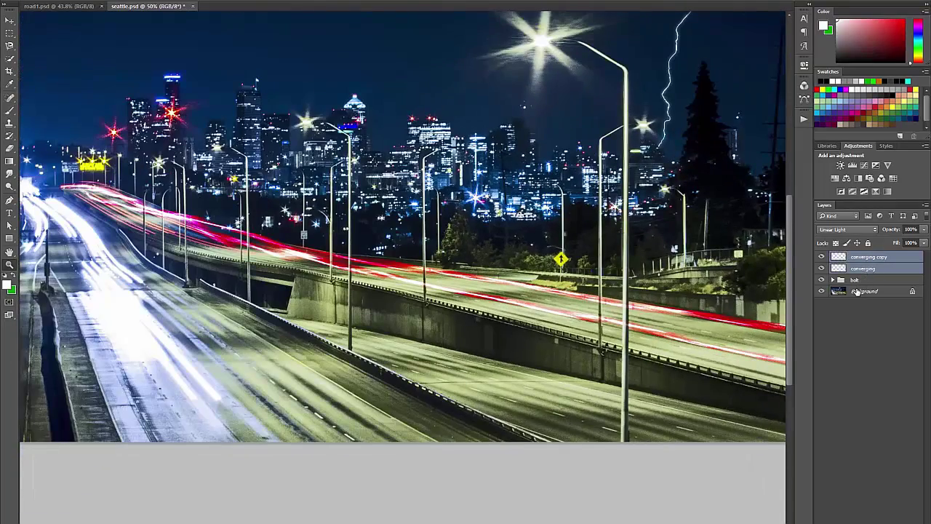
key("ctrl+g")
double_click(859, 258)
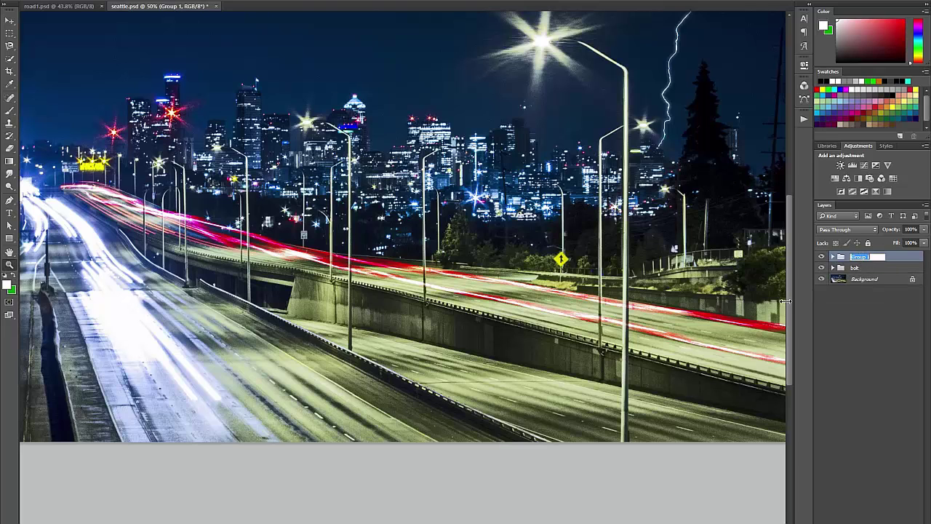
type("converging")
key("Return")
- Merge duplicates of the converging group, bolt group and Background into a single top layer named "merged"
left_click_drag(731, 405, 687, 411)
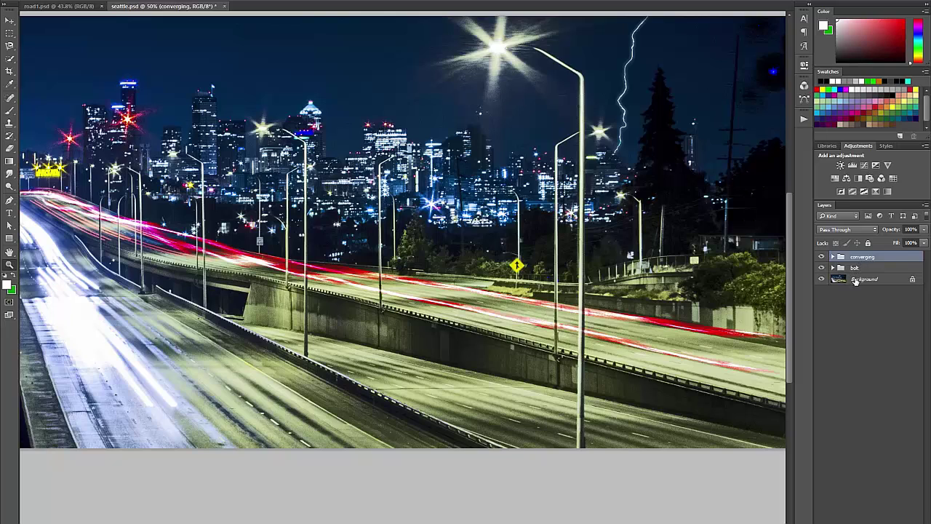
left_click(862, 280, "shift")
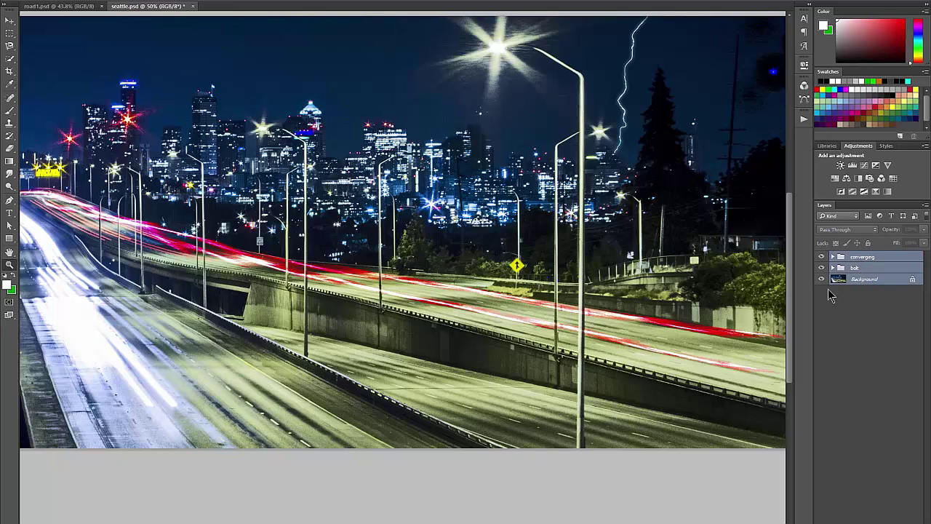
key("ctrl+j")
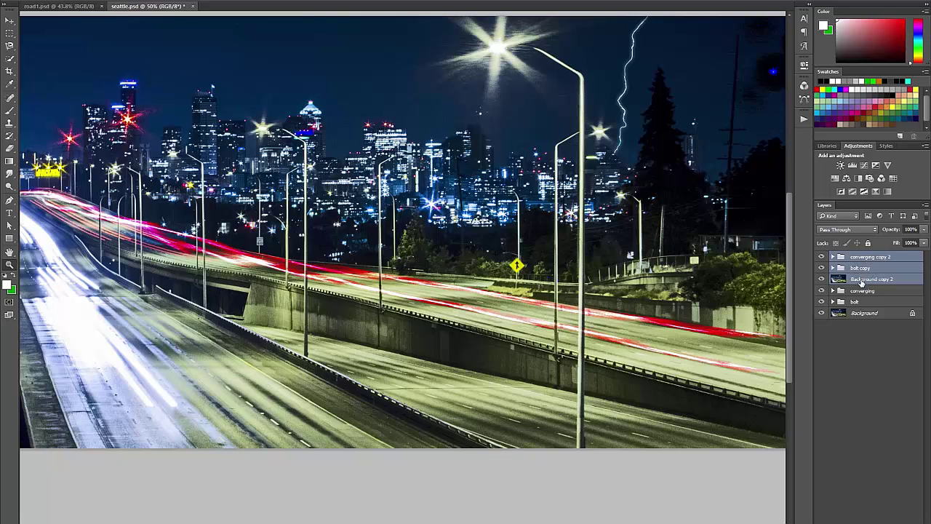
key("ctrl+e")
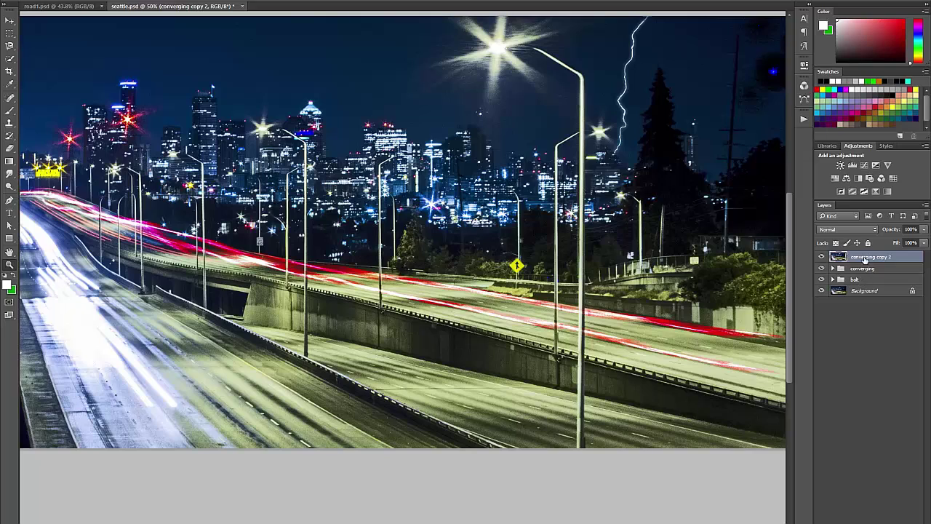
double_click(862, 257)
type("merged")
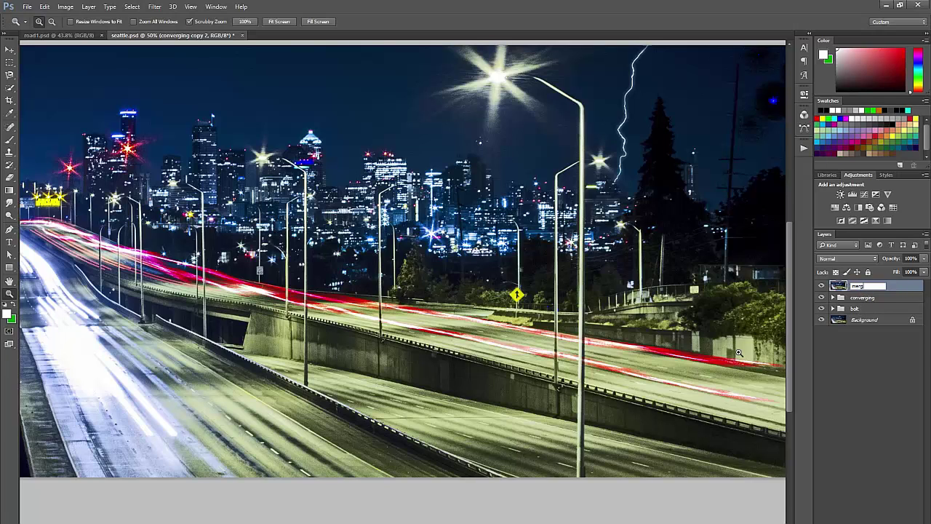
key("Return")
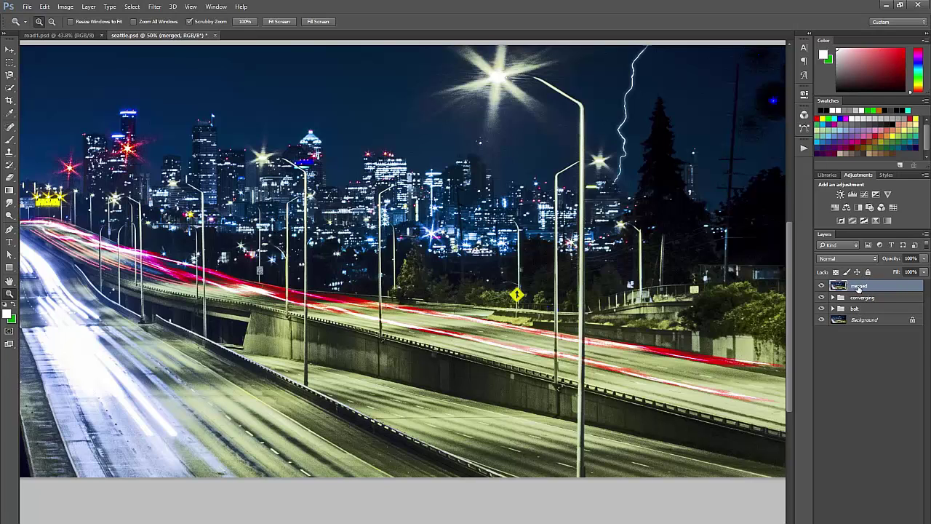
- Open the merged layer in ParticleShop and paint a test glow in the sky with the Light It Up Diffused brush
left_click(154, 7)
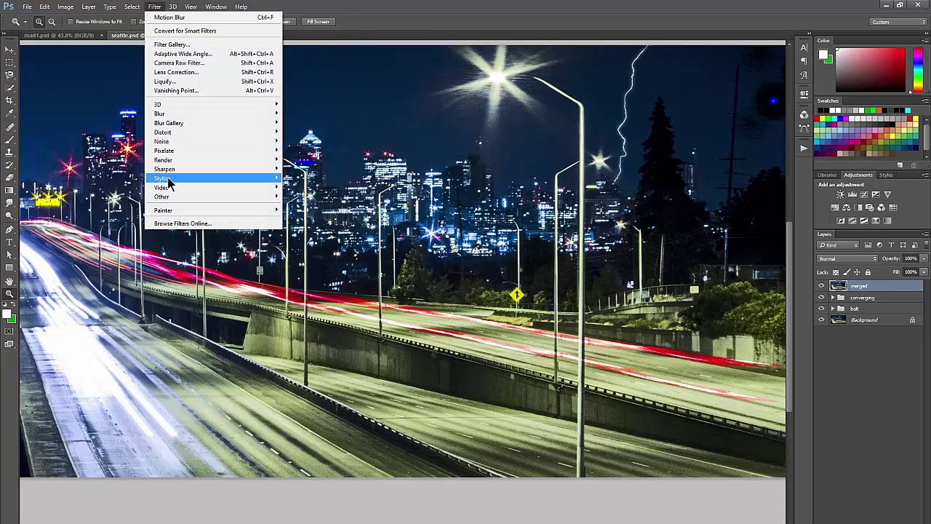
mouse_move(170, 210)
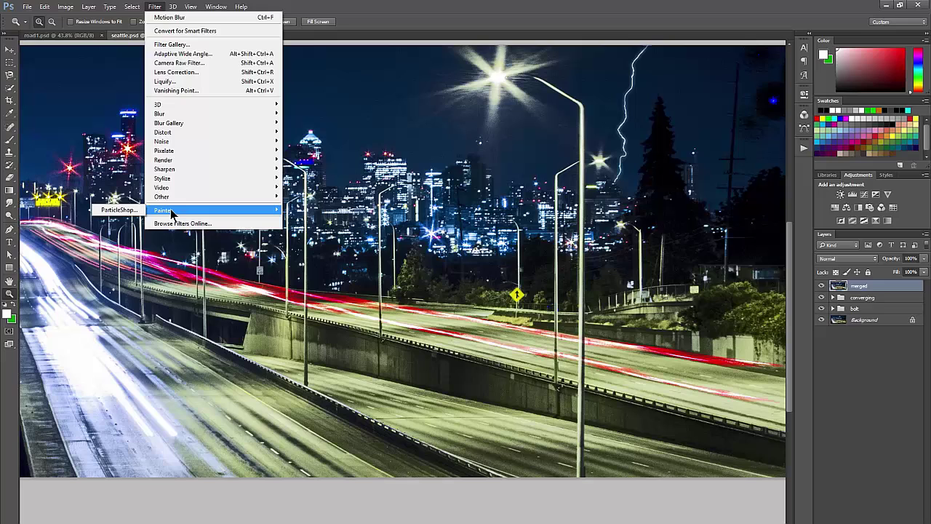
left_click(116, 209)
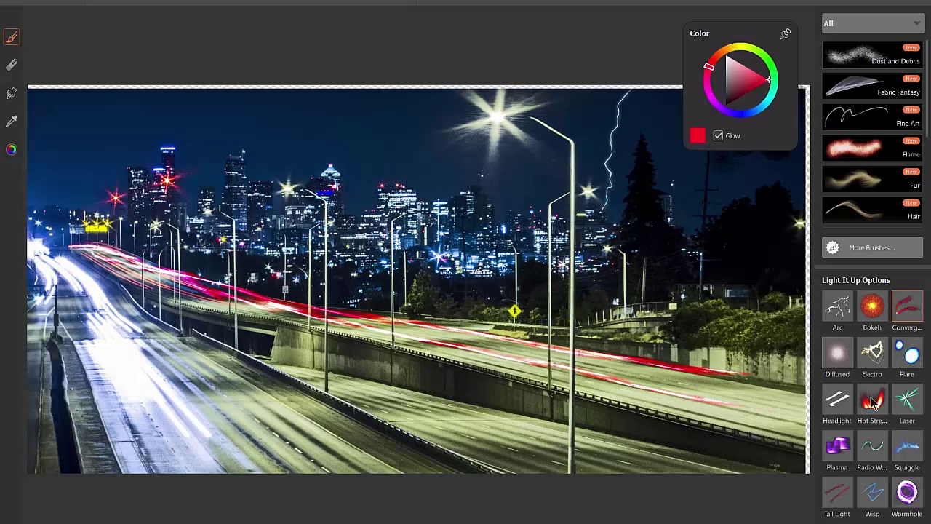
left_click(840, 356)
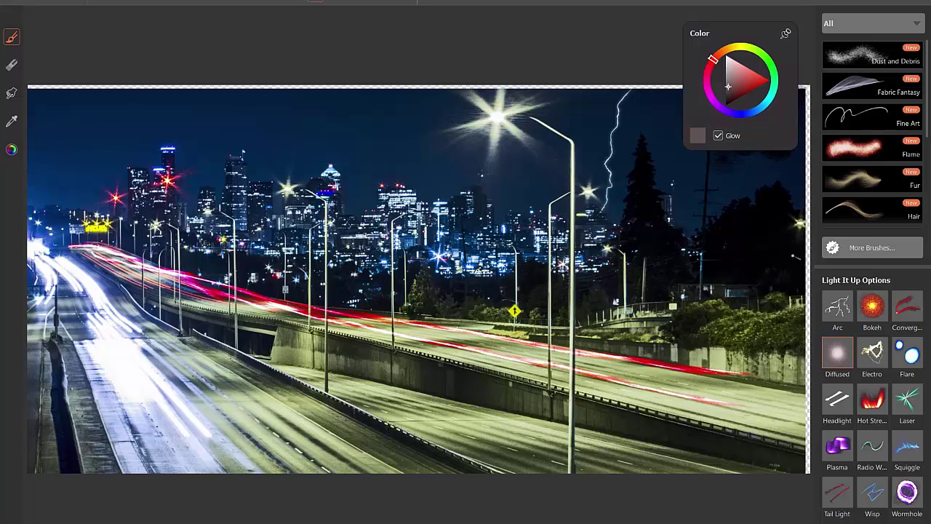
left_click(382, 120)
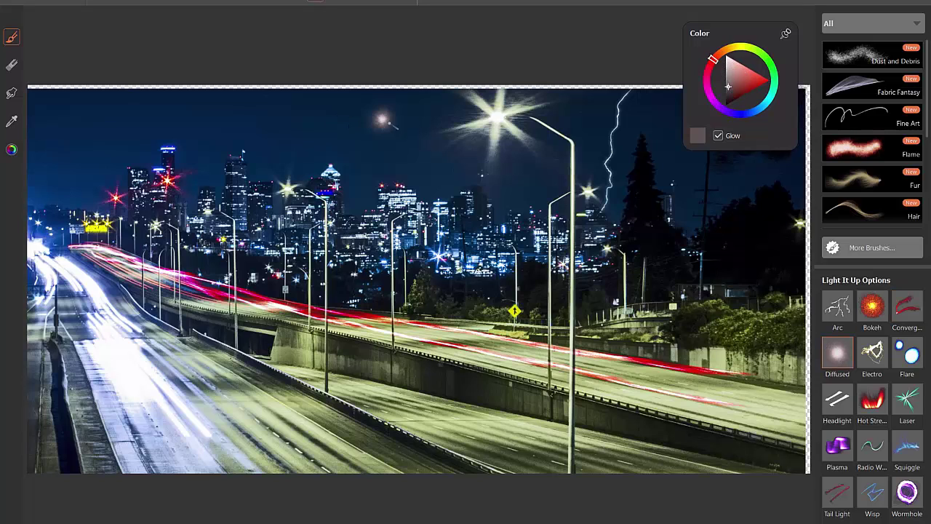
key("ctrl+z")
left_click(368, 126)
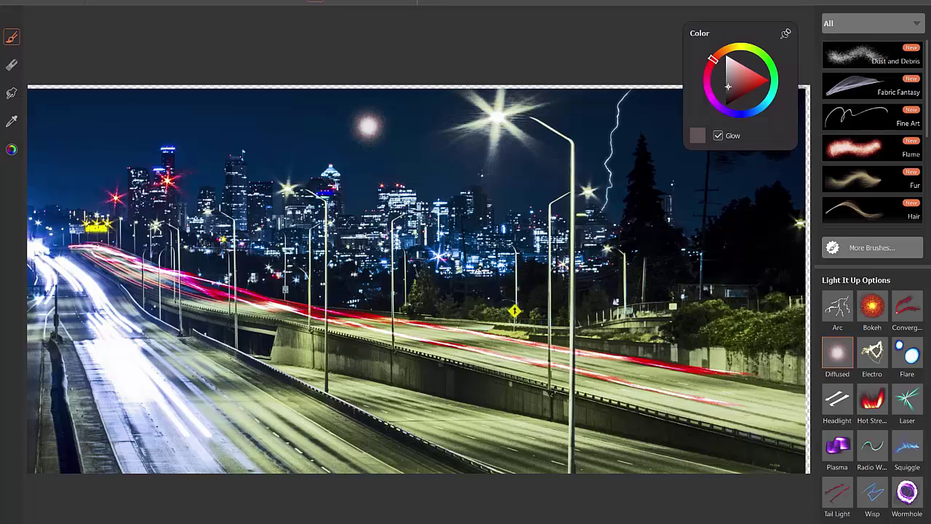
- Paint Diffused glows over the street lamps in front of the skyline, with a larger one on the lamp beside the lightning bolt
left_click(290, 188)
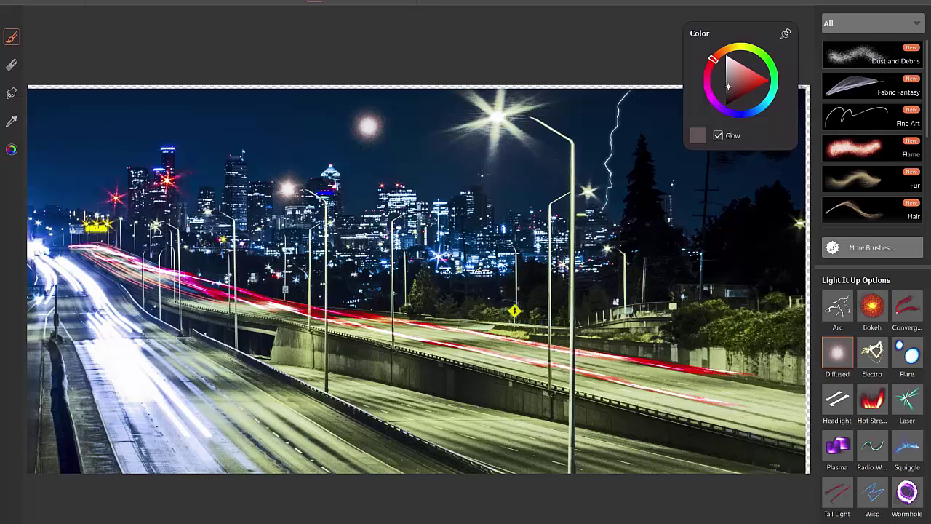
left_click(405, 211)
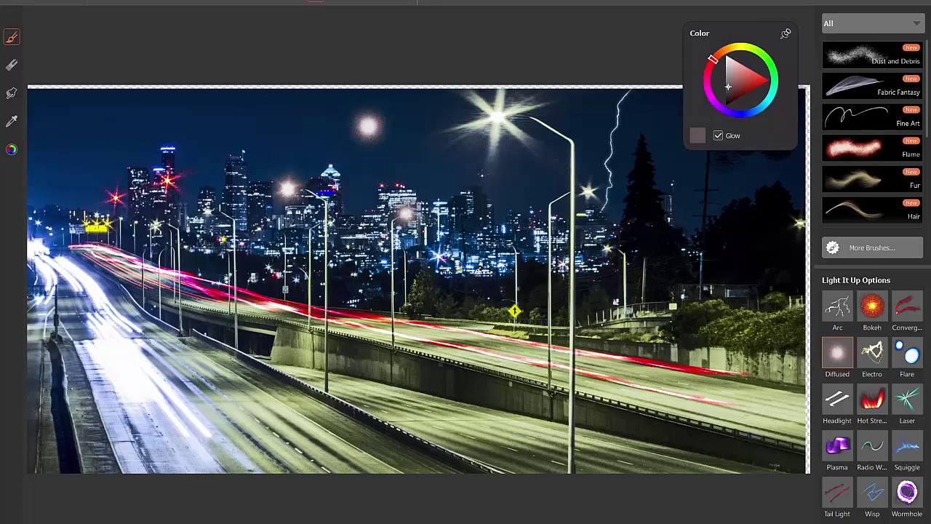
left_click(279, 230)
left_click(208, 211)
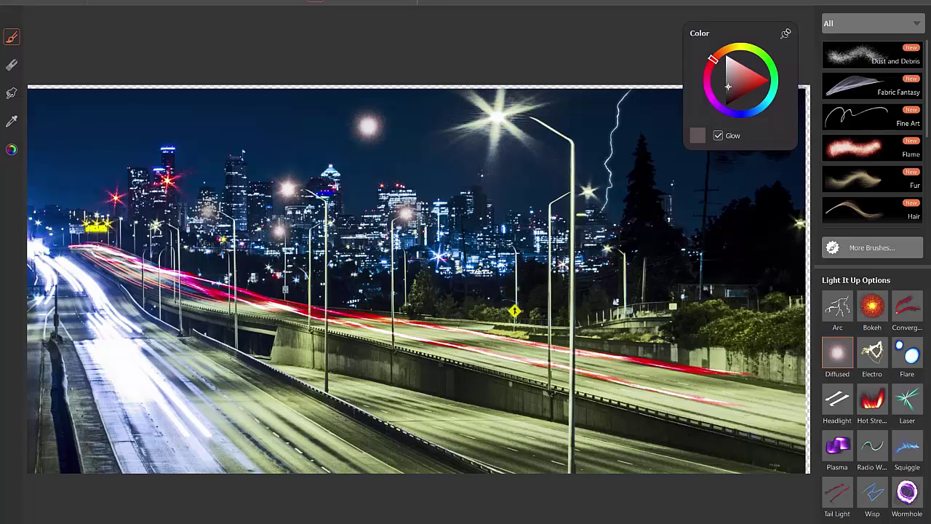
left_click(588, 192)
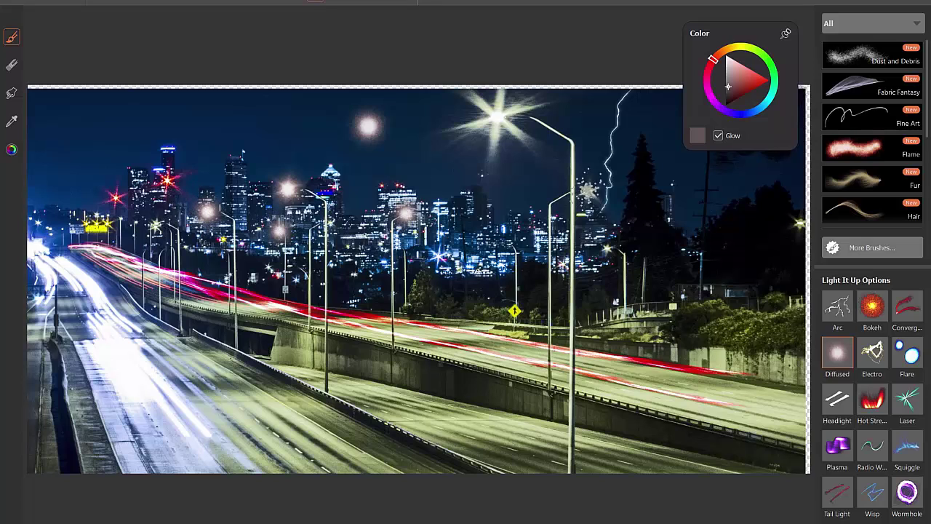
left_click_drag(583, 177, 618, 260)
left_click(587, 192)
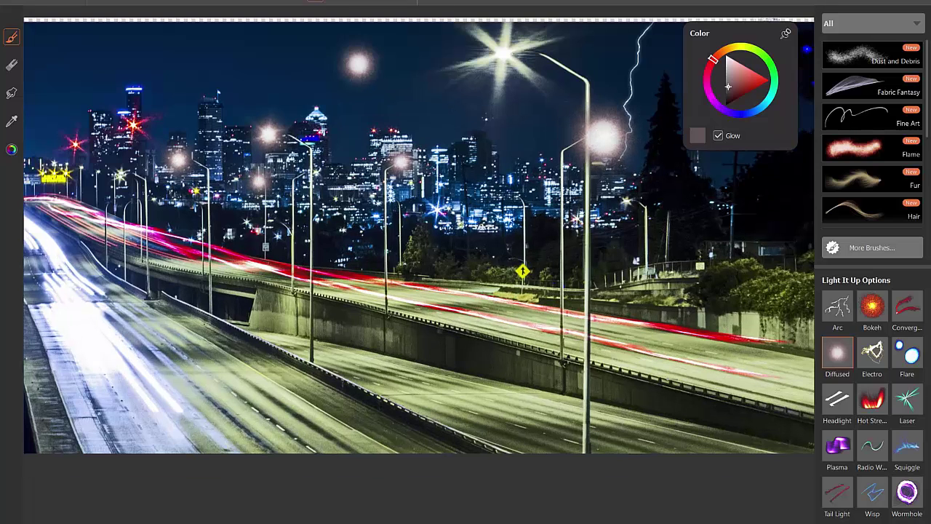
- Try the yellow Electro brush with scribbled strokes over the skyline and the sky beneath the star-shaped lamp
left_click(876, 352)
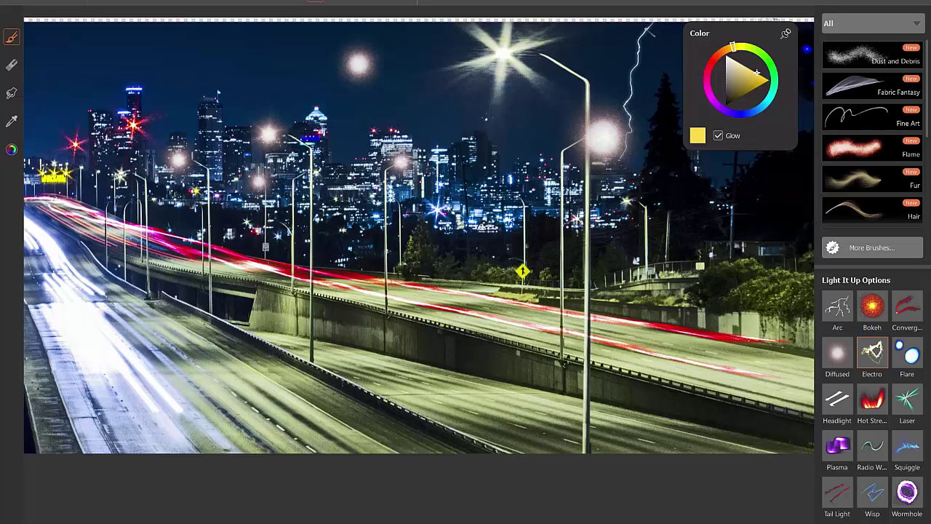
scroll(520, 140, "up", 1)
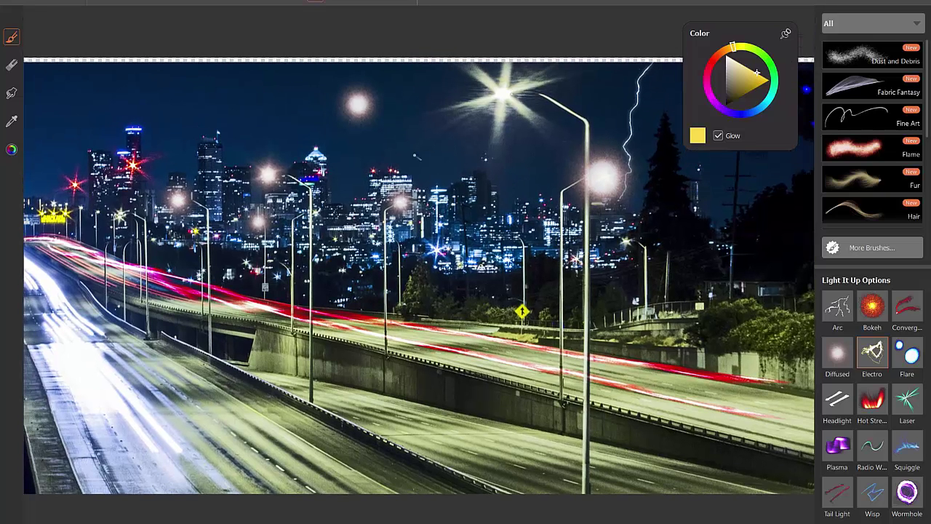
mouse_move(188, 129)
left_mouse_down()
mouse_move(293, 285)
mouse_move(426, 213)
mouse_move(560, 116)
mouse_move(574, 356)
mouse_move(353, 342)
mouse_move(414, 367)
mouse_move(688, 218)
mouse_move(386, 320)
mouse_move(186, 193)
mouse_move(240, 254)
mouse_move(291, 172)
mouse_move(640, 247)
mouse_move(400, 189)
mouse_move(509, 382)
left_mouse_up()
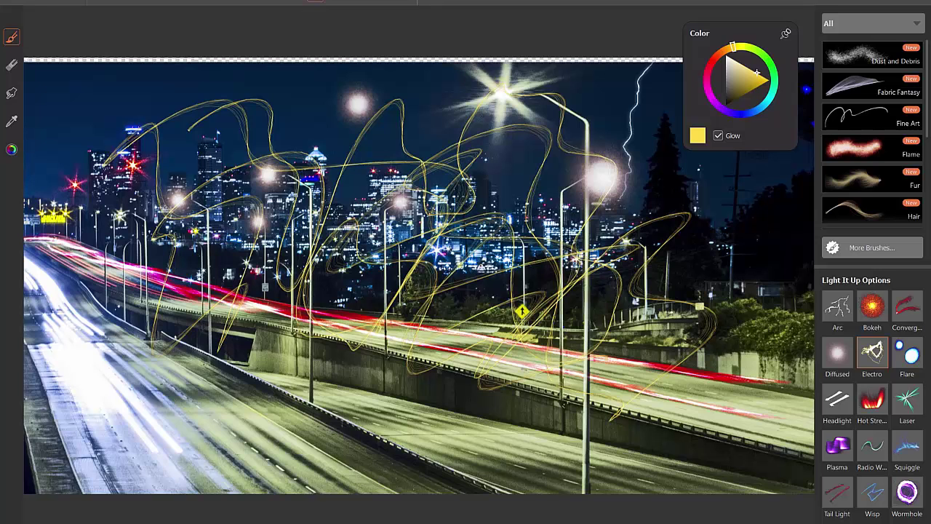
left_click(481, 0)
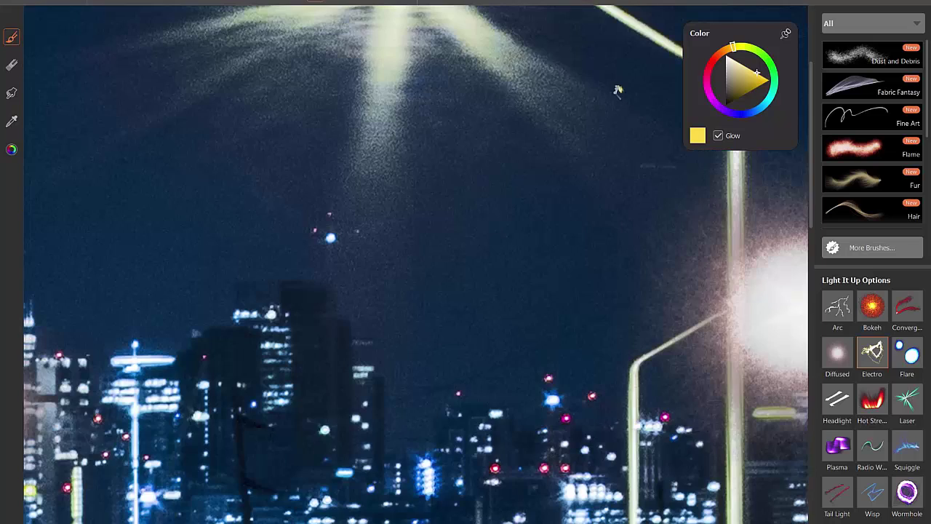
mouse_move(615, 89)
left_mouse_down()
mouse_move(538, 251)
mouse_move(426, 322)
mouse_move(274, 252)
mouse_move(138, 248)
mouse_move(427, 120)
mouse_move(531, 104)
left_mouse_up()
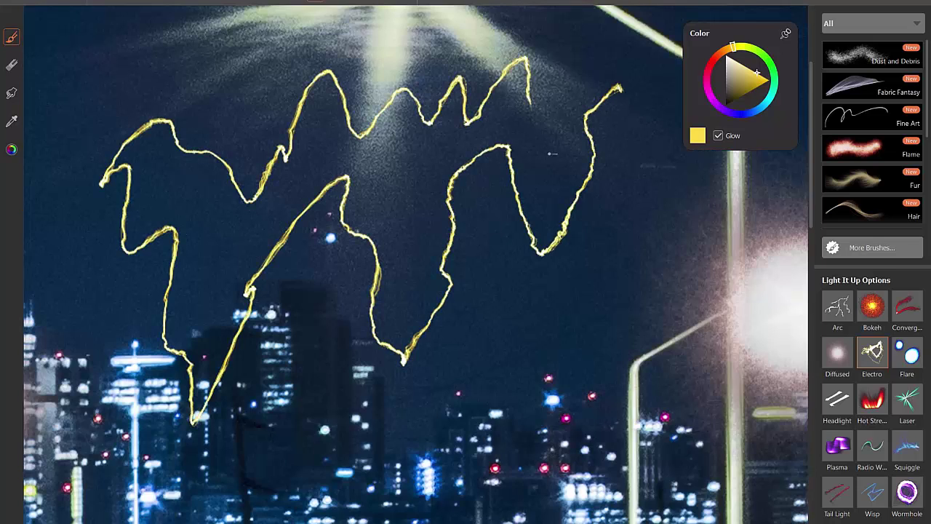
left_click_drag(567, 252, 721, 251)
mouse_move(671, 214)
left_mouse_down()
mouse_move(576, 360)
mouse_move(496, 313)
mouse_move(435, 453)
mouse_move(384, 409)
mouse_move(282, 410)
mouse_move(330, 263)
mouse_move(200, 375)
mouse_move(176, 284)
mouse_move(245, 171)
mouse_move(388, 212)
mouse_move(433, 87)
mouse_move(539, 156)
left_mouse_up()
- Paint test Electro strokes across the sky in blue and in light blue
left_click(744, 114)
mouse_move(640, 184)
left_mouse_down()
mouse_move(565, 358)
mouse_move(436, 138)
mouse_move(306, 255)
mouse_move(197, 283)
left_mouse_up()
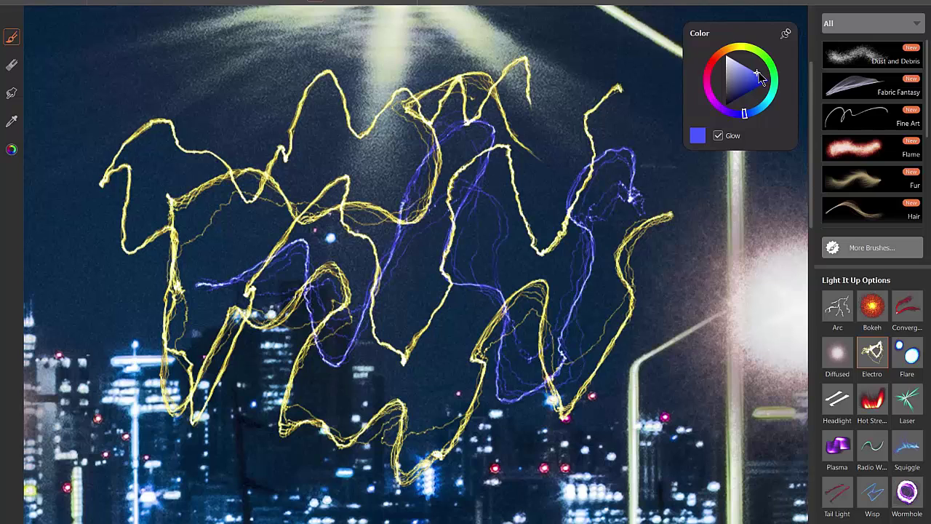
mouse_move(759, 76)
left_mouse_down()
mouse_move(761, 88)
mouse_move(733, 87)
mouse_move(759, 90)
mouse_move(741, 64)
left_mouse_up()
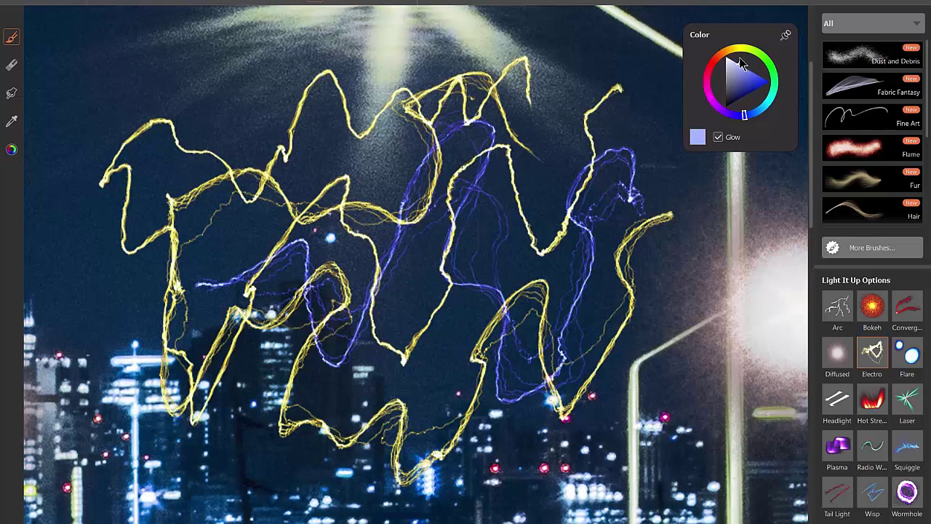
mouse_move(586, 118)
left_mouse_down()
mouse_move(500, 193)
mouse_move(377, 379)
mouse_move(236, 218)
mouse_move(400, 437)
left_mouse_up()
- Paint dark blue Electro test strokes in the sky, varying the color variability from 49% to a higher setting and down to its minimum
left_click_drag(753, 91, 743, 96)
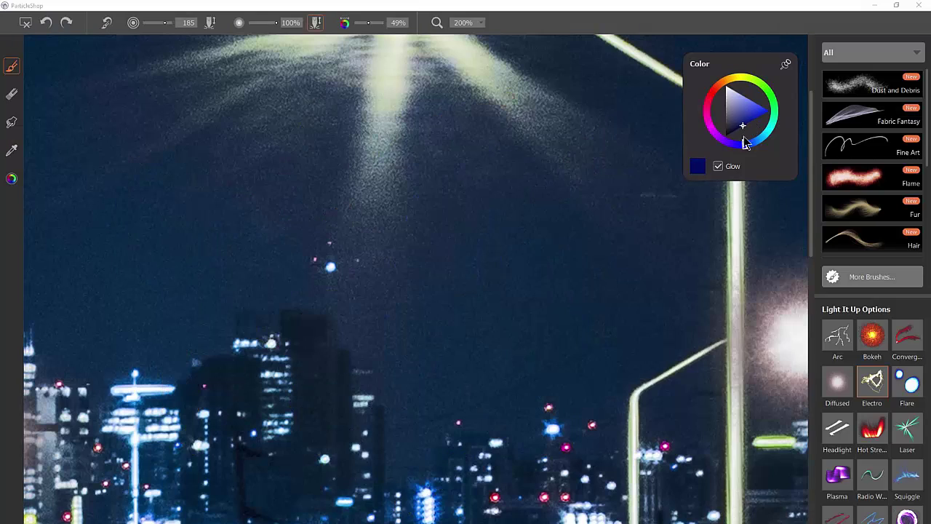
mouse_move(534, 209)
left_mouse_down()
mouse_move(504, 278)
mouse_move(396, 218)
mouse_move(298, 280)
mouse_move(211, 198)
mouse_move(384, 141)
mouse_move(572, 132)
left_mouse_up()
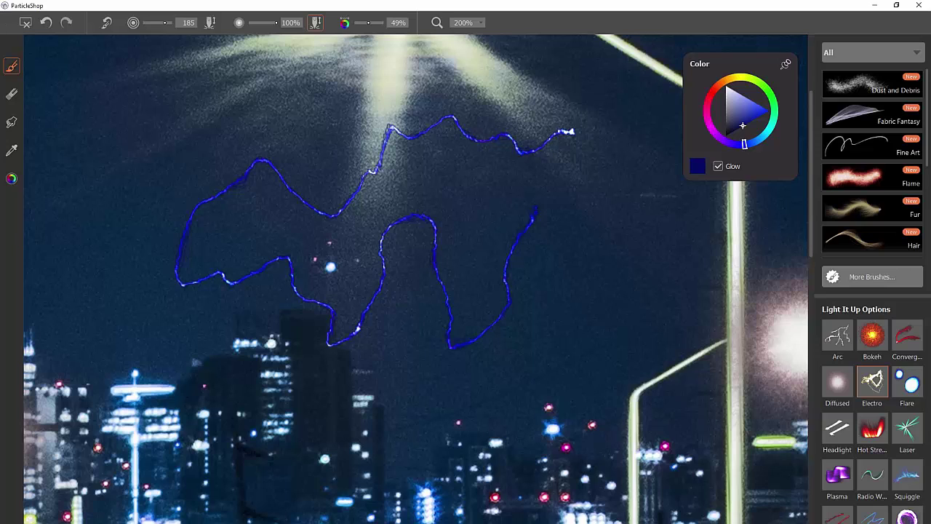
left_click_drag(369, 27, 385, 29)
mouse_move(447, 89)
left_mouse_down()
mouse_move(371, 146)
mouse_move(384, 218)
mouse_move(327, 240)
mouse_move(300, 314)
mouse_move(387, 404)
mouse_move(424, 285)
mouse_move(497, 276)
mouse_move(558, 318)
mouse_move(539, 209)
mouse_move(603, 173)
left_mouse_up()
left_click(383, 29)
left_click_drag(383, 29, 332, 35)
mouse_move(590, 122)
left_mouse_down()
mouse_move(448, 229)
mouse_move(471, 345)
mouse_move(577, 301)
mouse_move(633, 261)
mouse_move(608, 376)
mouse_move(524, 412)
mouse_move(338, 447)
mouse_move(174, 349)
left_mouse_up()
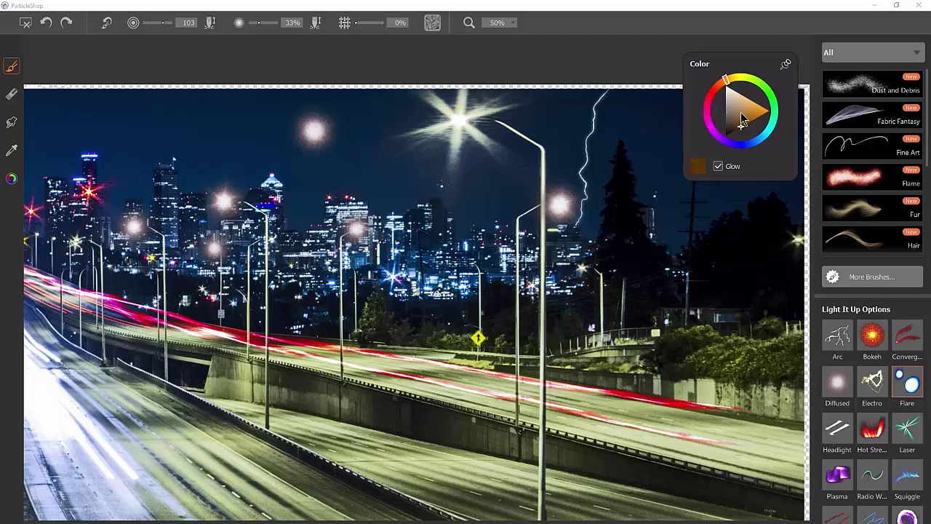
- Try Flare brush dots below the star-shaped lamp in dark yellow and pale yellow, undoing each one
left_click_drag(726, 80, 730, 80)
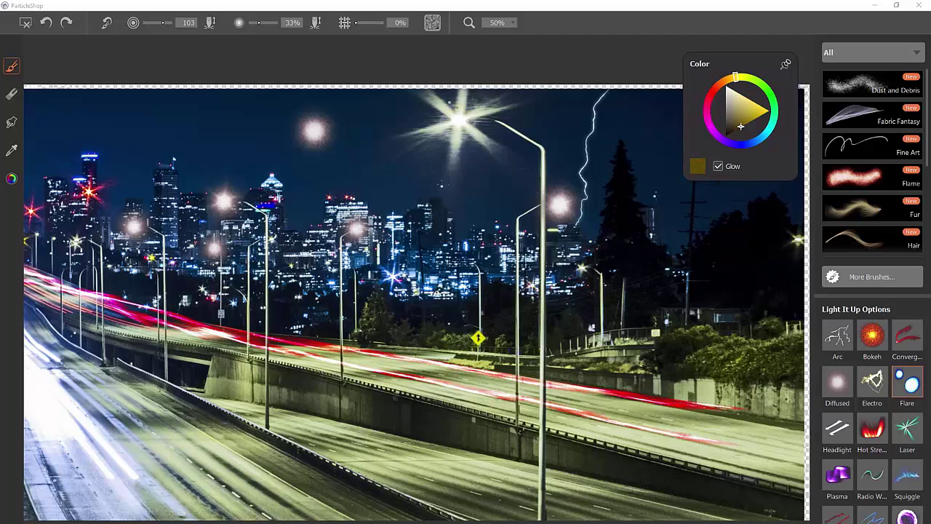
left_click(440, 146)
left_click(734, 100)
key("ctrl+z")
left_click(438, 143)
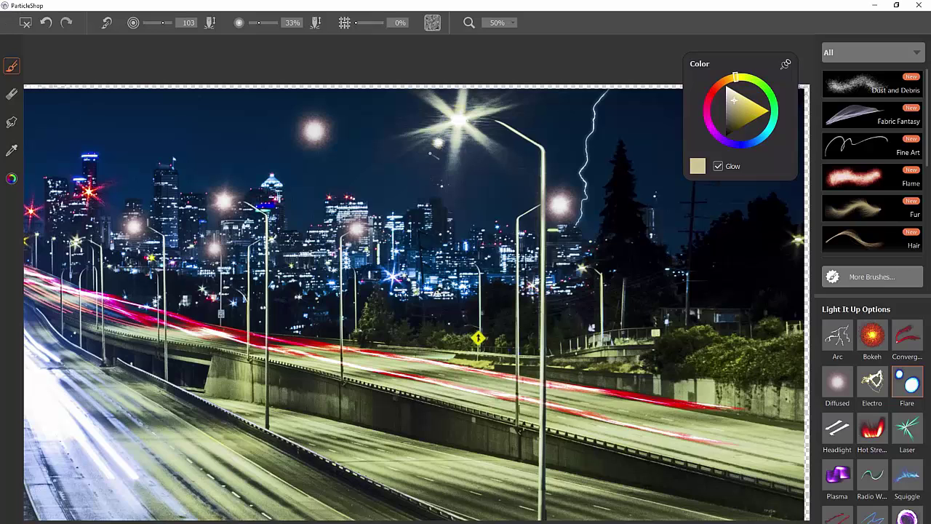
left_click(742, 79)
key("ctrl+z")
- Paint khaki Flare dots of decreasing size diagonally outward from the large star-shaped lamp
left_click(733, 107)
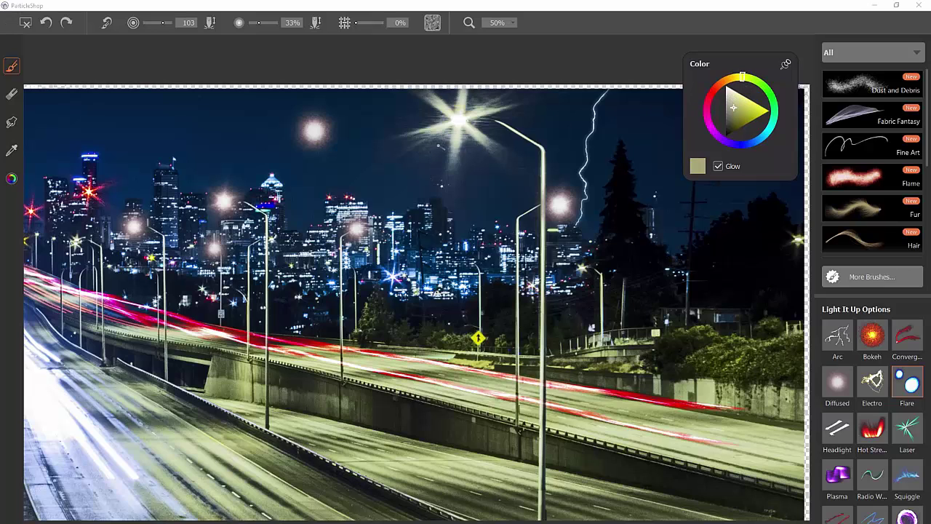
left_click(441, 145)
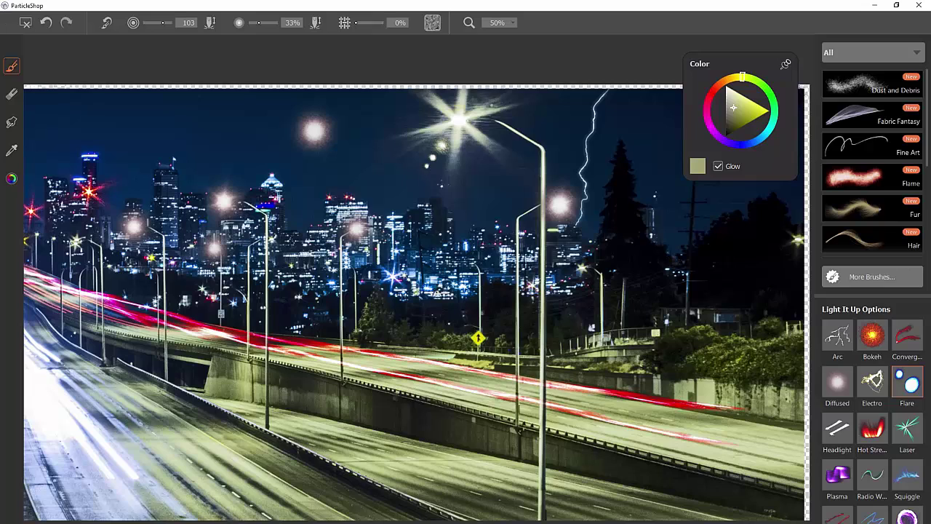
left_click_drag(471, 106, 481, 98)
- Test pale orange Flare strokes over the large lamp's arm with a cracked-cell texture at 78% grain
left_click_drag(742, 76, 723, 81)
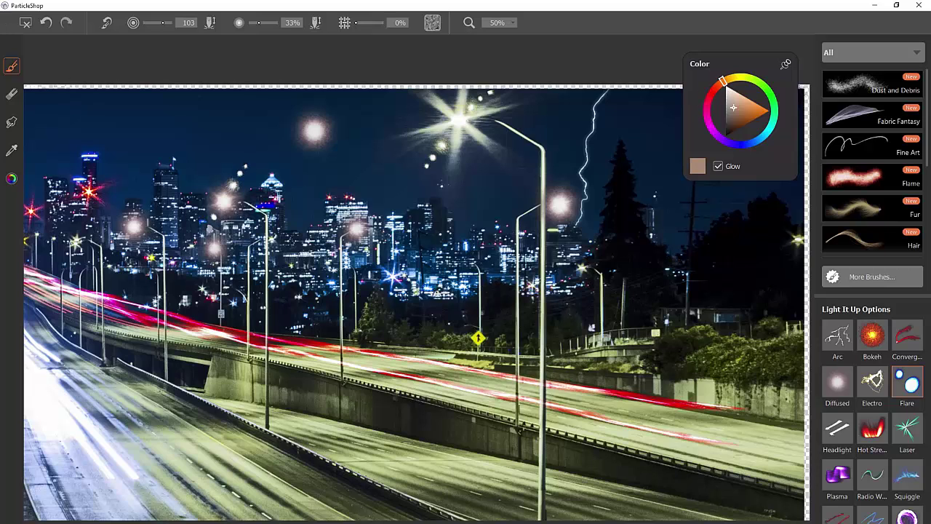
scroll(491, 86, "up", 3)
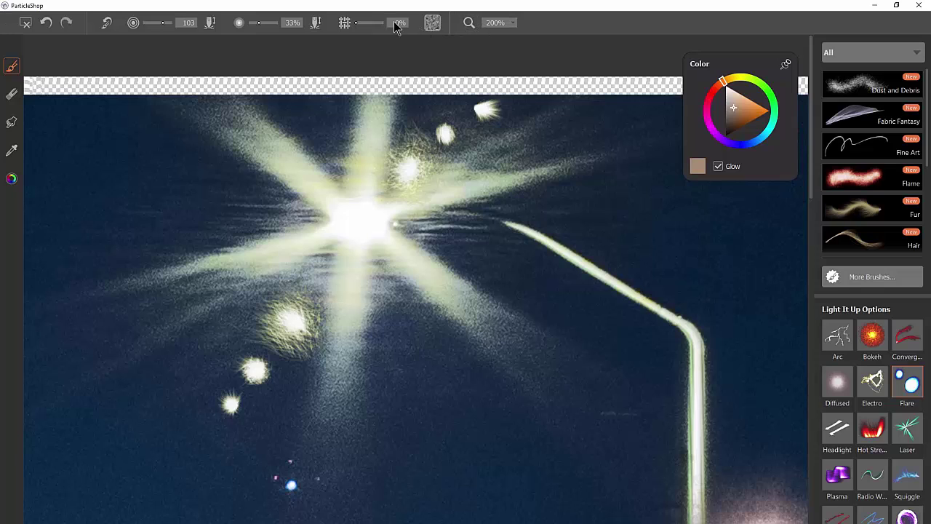
left_click_drag(357, 23, 377, 23)
left_click(433, 23)
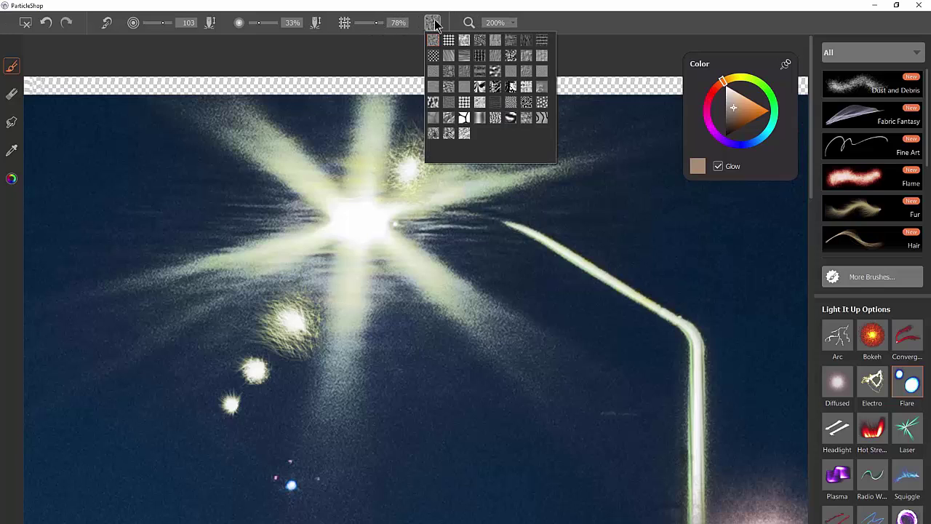
left_click(464, 118)
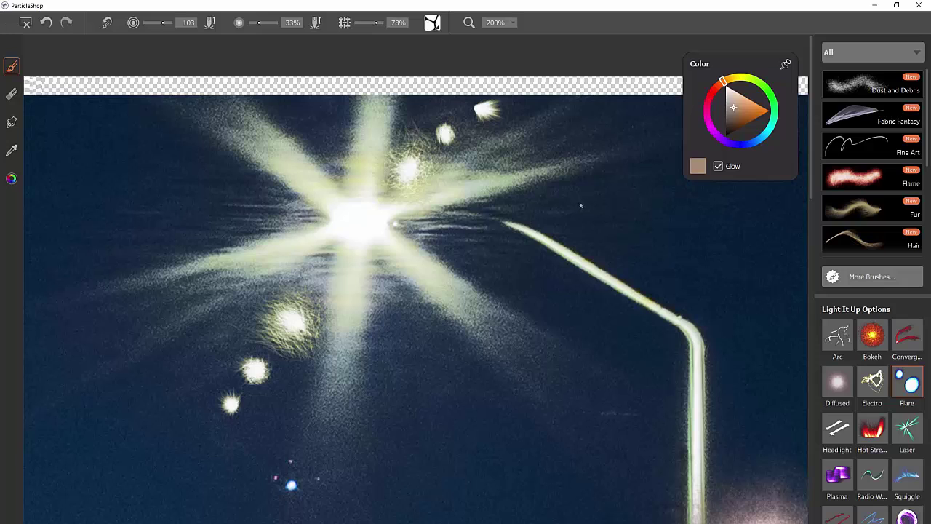
left_click_drag(580, 206, 587, 207)
mouse_move(649, 227)
left_mouse_down()
mouse_move(665, 207)
mouse_move(604, 255)
mouse_move(550, 265)
mouse_move(529, 232)
left_mouse_up()
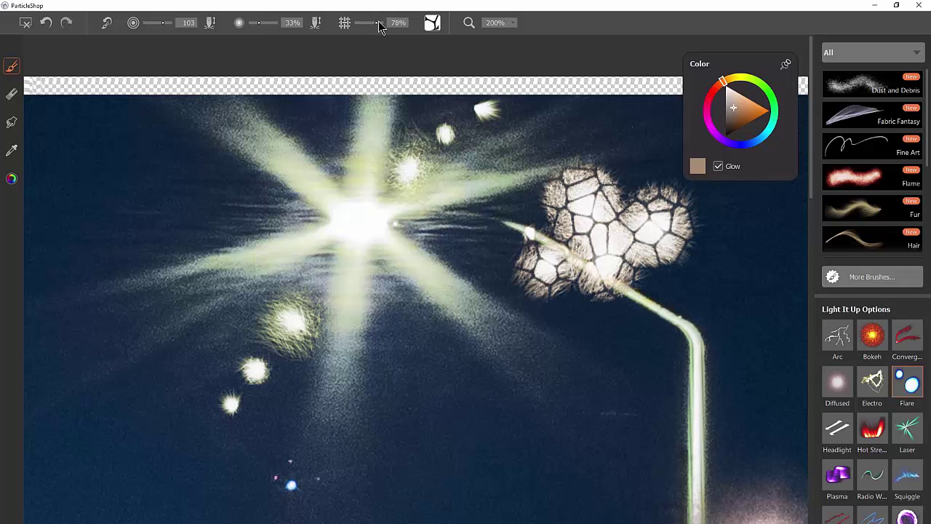
- Compare Flare dots around the large lamp's arm with the grain at 0% and at 33%
left_click_drag(376, 22, 359, 24)
left_click(583, 313)
left_click(549, 339)
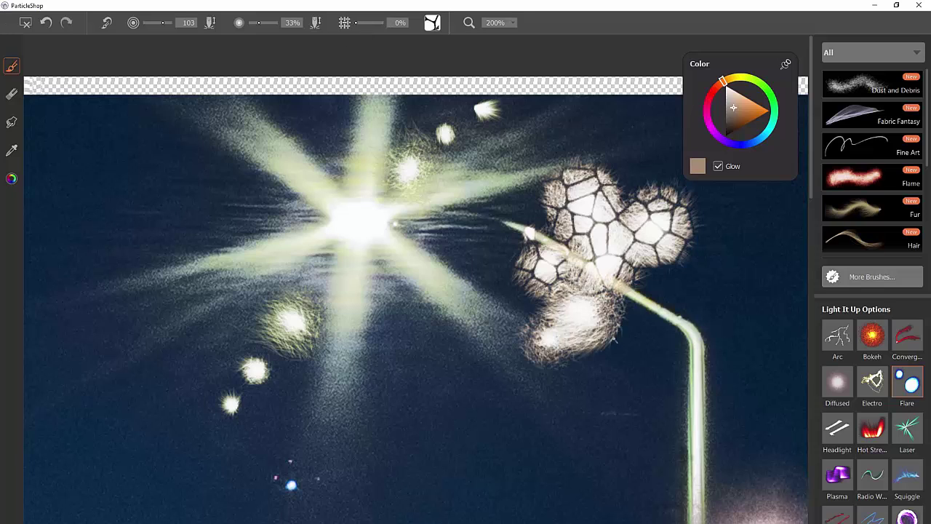
left_click(635, 340)
left_click(365, 24)
left_click(684, 291)
left_click(660, 309)
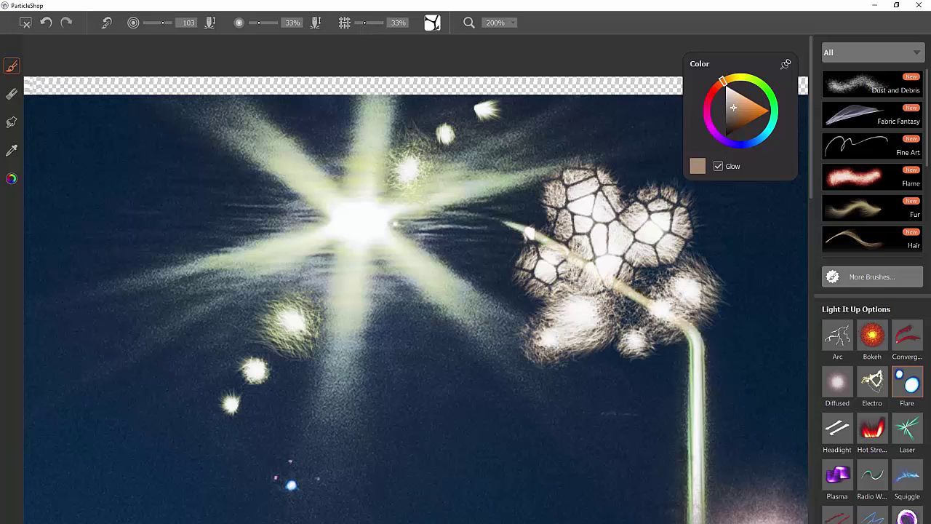
left_click(687, 342)
- Switch the Flare brush to the checkered texture and test dots near the large lamp at 33% and 100% grain
left_click(432, 24)
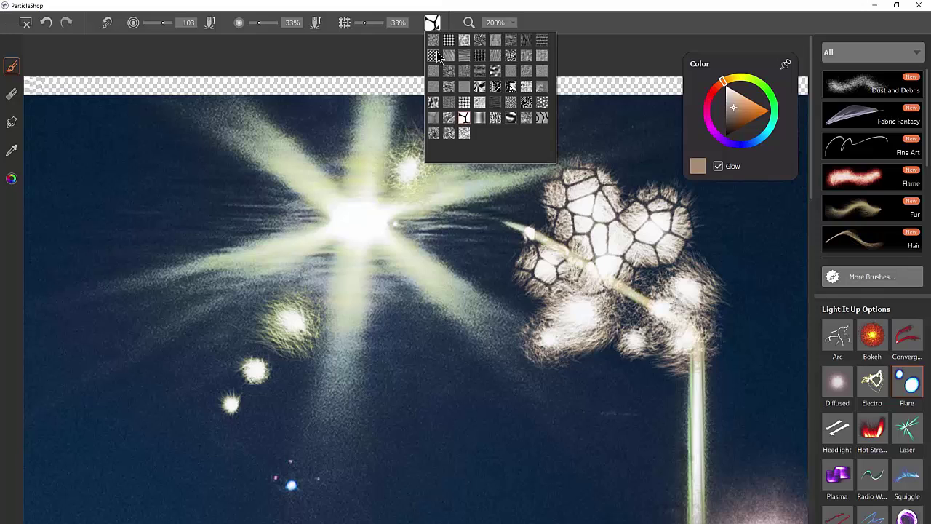
left_click(436, 58)
left_click(513, 236)
left_click(490, 258)
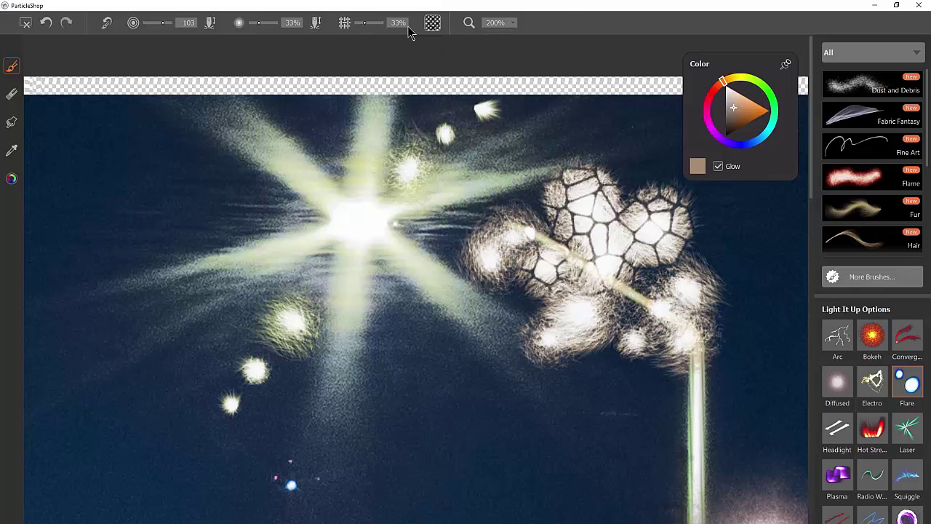
left_click_drag(362, 23, 419, 29)
left_click(566, 126)
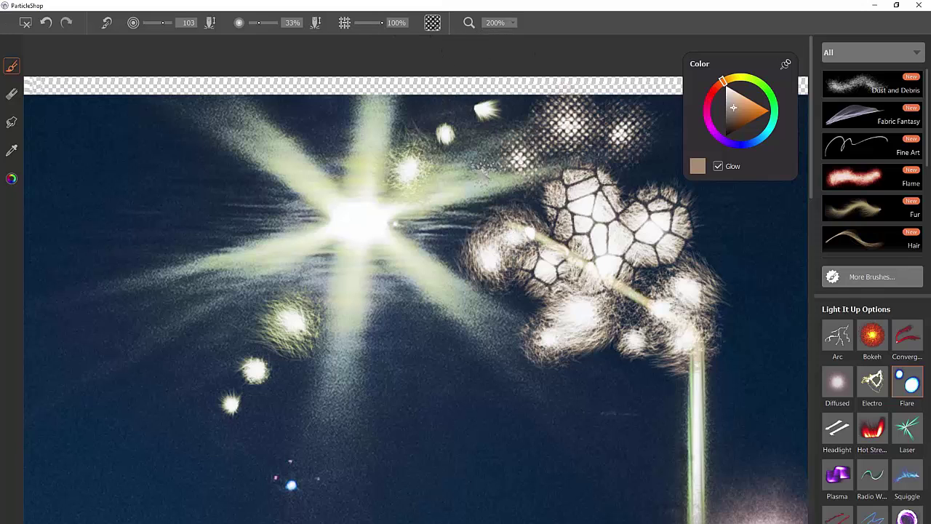
left_click_drag(483, 172, 474, 245)
left_click_drag(475, 246, 439, 266)
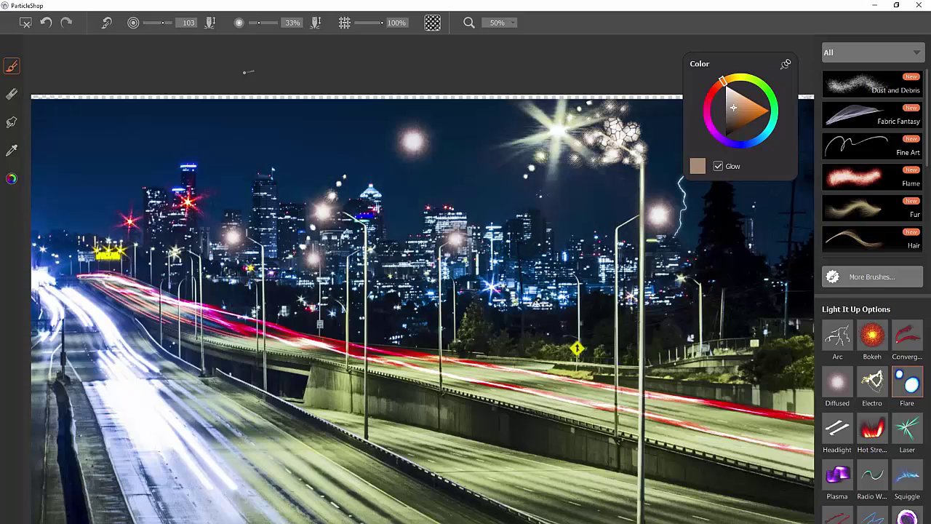
- Revert the document to its last saved version, discarding the painted glows and test strokes
left_click(25, 26)
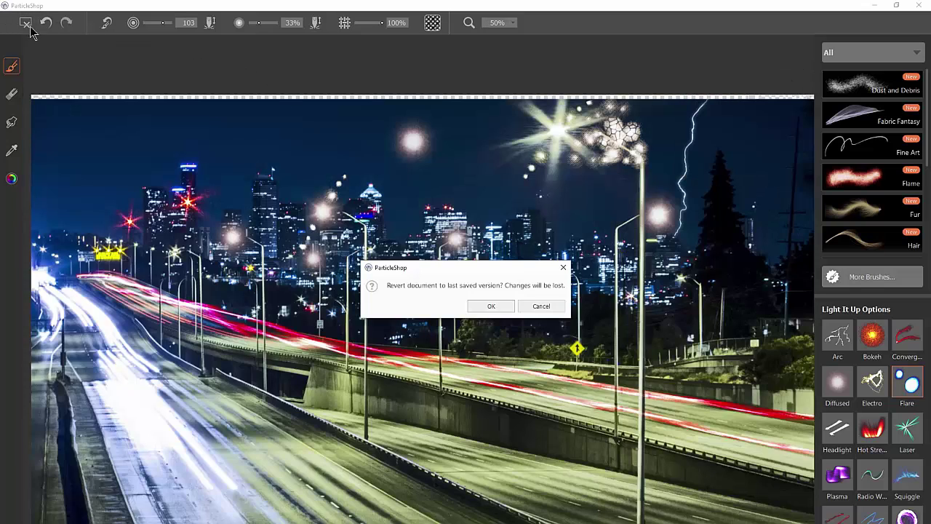
left_click(500, 309)
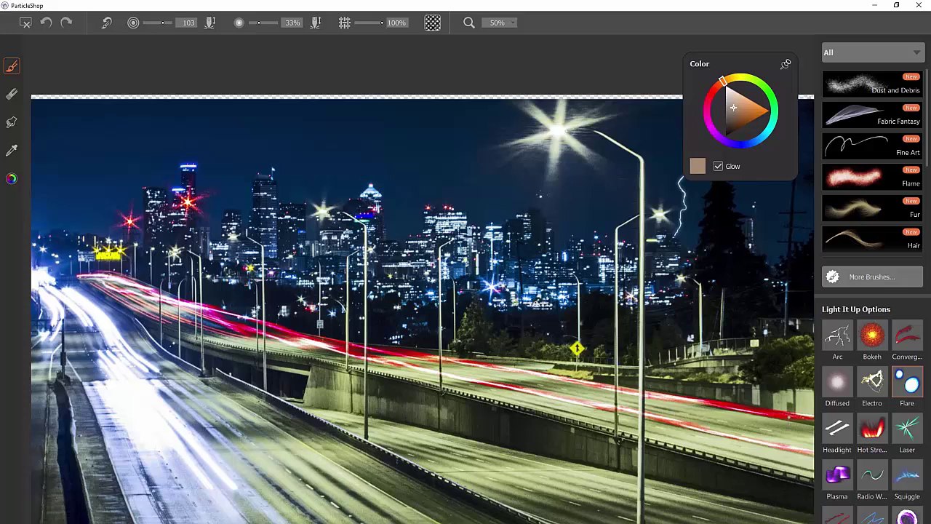
- Paint two curving light blue Headlight trails at brush size 304 along the near roadway from the distant bend to the image's lower edge
left_click(840, 436)
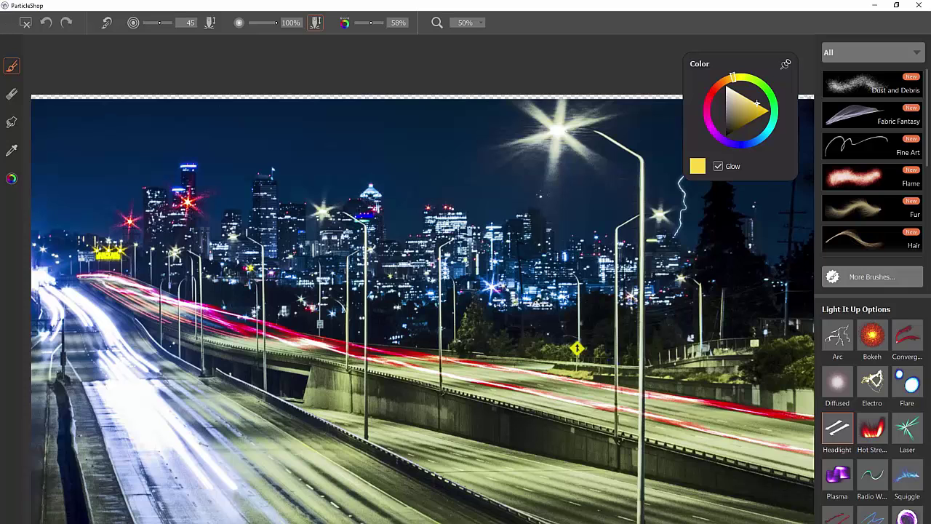
left_click_drag(279, 448, 340, 374)
left_click(756, 141)
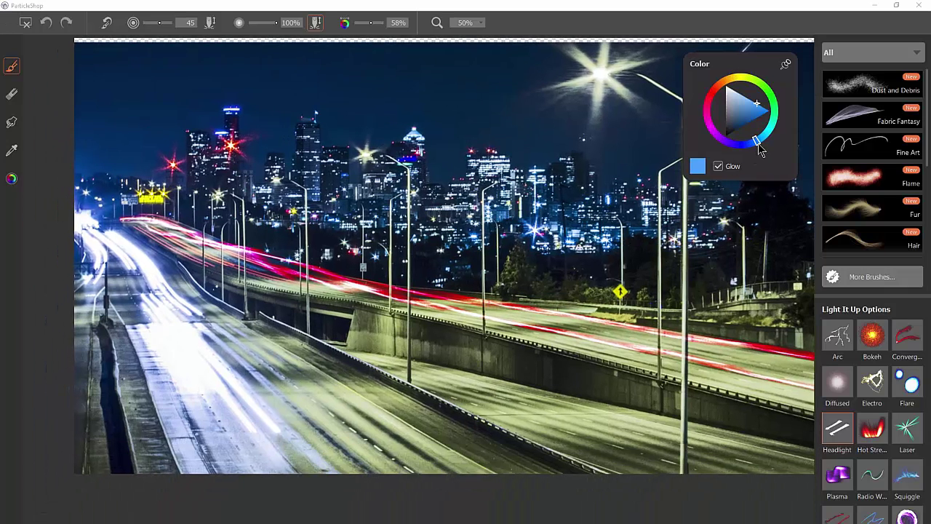
left_click(741, 96)
left_click_drag(743, 95, 745, 107)
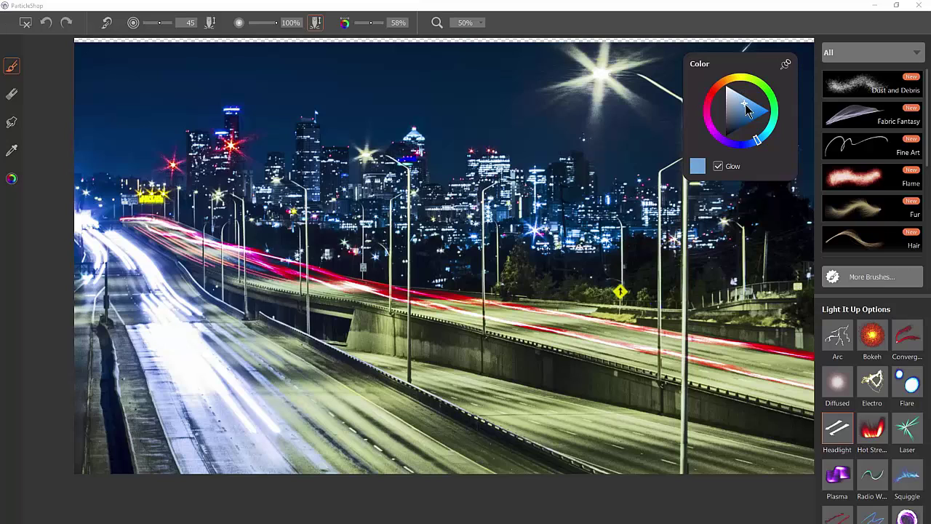
mouse_move(134, 240)
left_mouse_down()
mouse_move(193, 303)
mouse_move(294, 381)
mouse_move(454, 465)
left_mouse_up()
key("ctrl+z")
left_click_drag(178, 240, 233, 240)
mouse_move(120, 231)
left_mouse_down()
mouse_move(185, 267)
mouse_move(208, 302)
mouse_move(284, 376)
mouse_move(374, 402)
mouse_move(477, 471)
left_mouse_up()
mouse_move(117, 233)
left_mouse_down()
mouse_move(245, 370)
mouse_move(364, 410)
mouse_move(476, 471)
left_mouse_up()
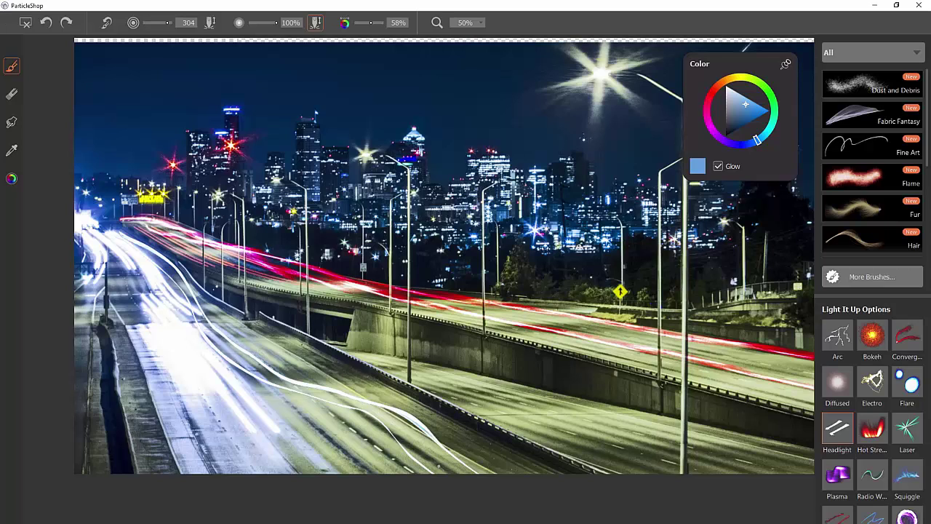
- Return to Photoshop, switch to road1.psd and open it in ParticleShop
mouse_move(330, 108)
left_mouse_down()
mouse_move(401, 59)
mouse_move(408, 103)
mouse_move(323, 166)
mouse_move(484, 85)
mouse_move(507, 124)
mouse_move(558, 86)
mouse_move(583, 137)
mouse_move(603, 134)
mouse_move(666, 154)
mouse_move(626, 194)
mouse_move(651, 248)
mouse_move(675, 266)
mouse_move(672, 356)
left_mouse_up()
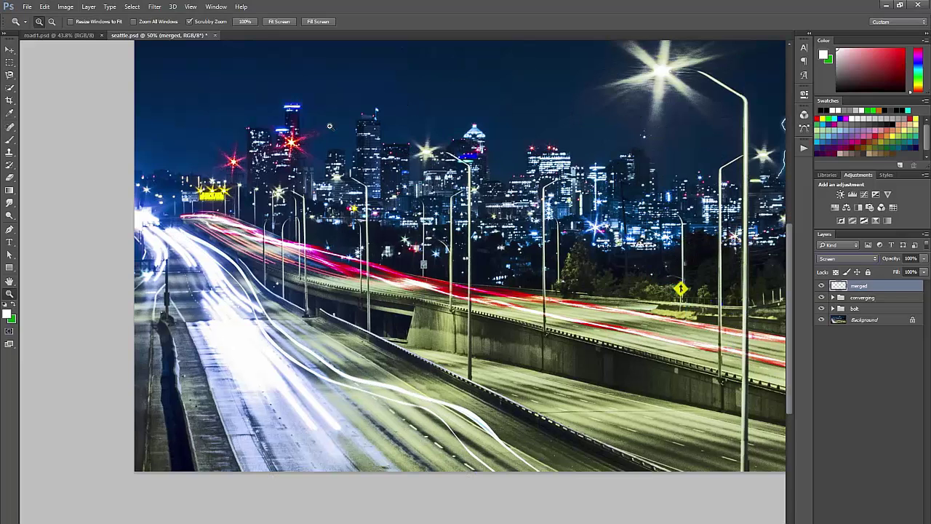
left_click(68, 36)
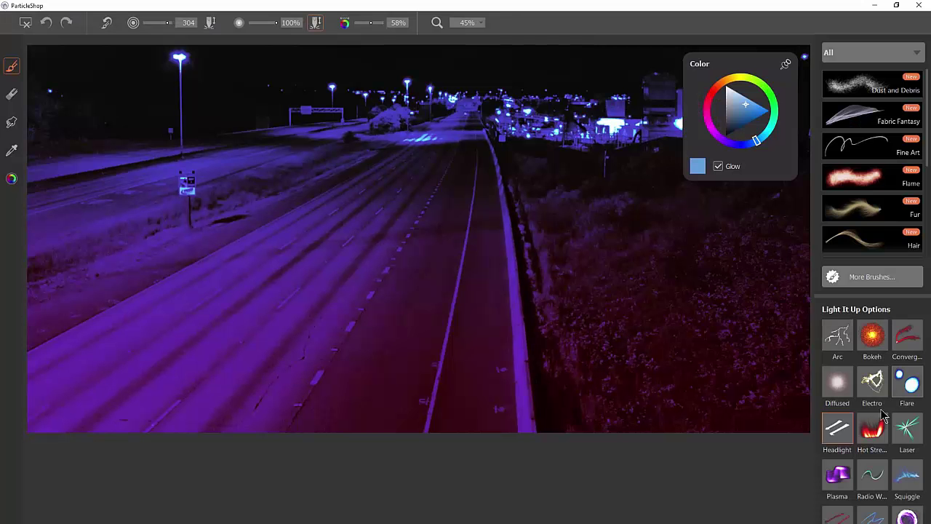
- Paint two orange-red Hot Streak trails at brush size 216 from the road's vanishing point to the image's lower edge
left_click(873, 429)
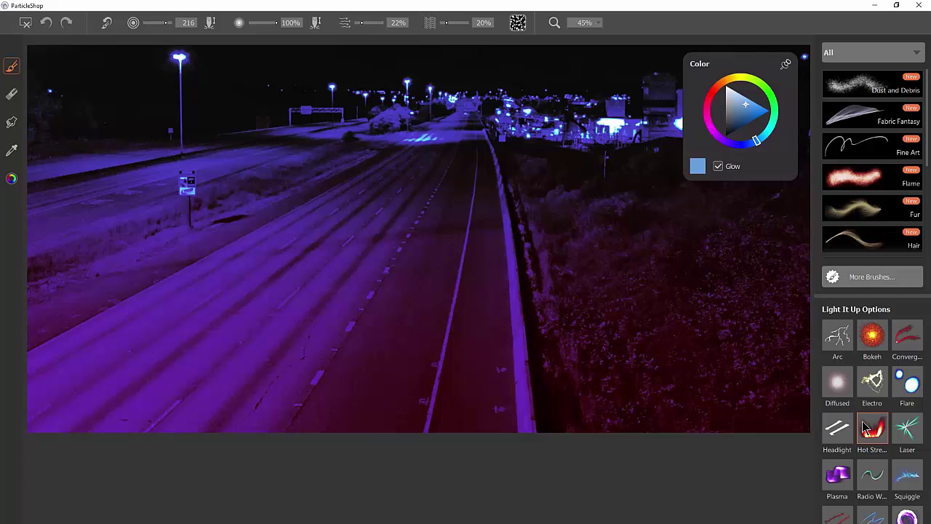
left_click(717, 88)
left_click(752, 119)
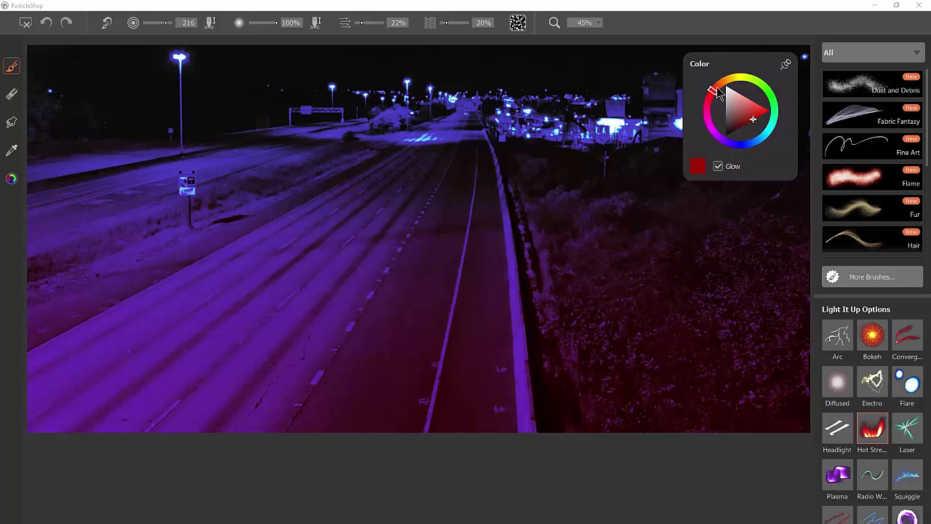
mouse_move(457, 109)
left_mouse_down()
mouse_move(407, 171)
mouse_move(133, 431)
left_mouse_up()
left_click_drag(466, 106, 288, 455)
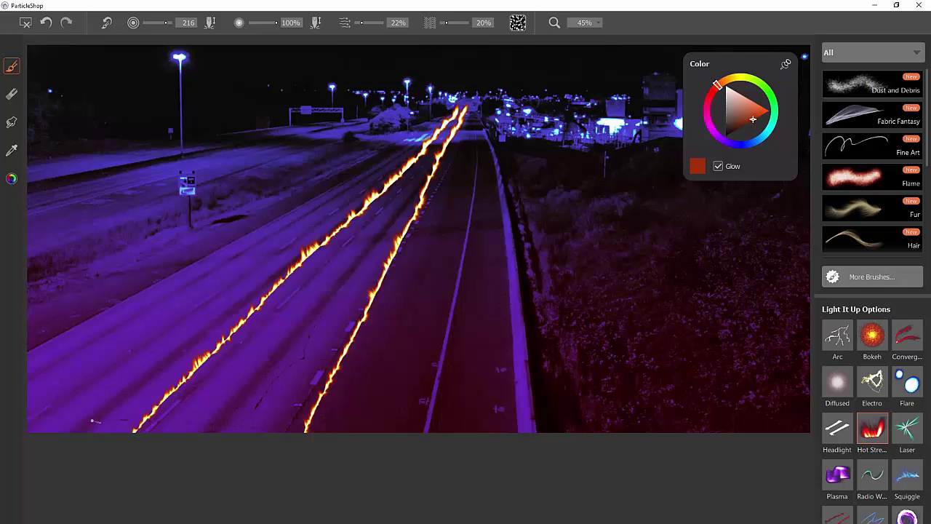
- Try an extra fiery streak along the roadway and branching blue Hot Streak strokes near the shoulder, and undo them
mouse_move(73, 430)
left_mouse_down()
mouse_move(102, 382)
mouse_move(183, 329)
mouse_move(306, 218)
left_mouse_up()
key("ctrl+z")
left_click(749, 143)
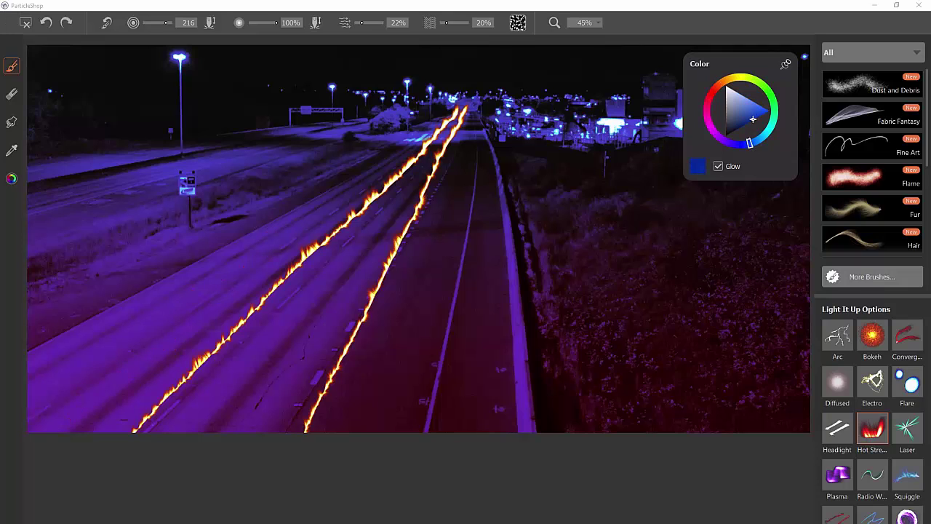
left_click_drag(467, 294, 363, 357)
mouse_move(417, 310)
left_mouse_down()
mouse_move(454, 367)
mouse_move(488, 358)
mouse_move(476, 399)
mouse_move(527, 428)
left_mouse_up()
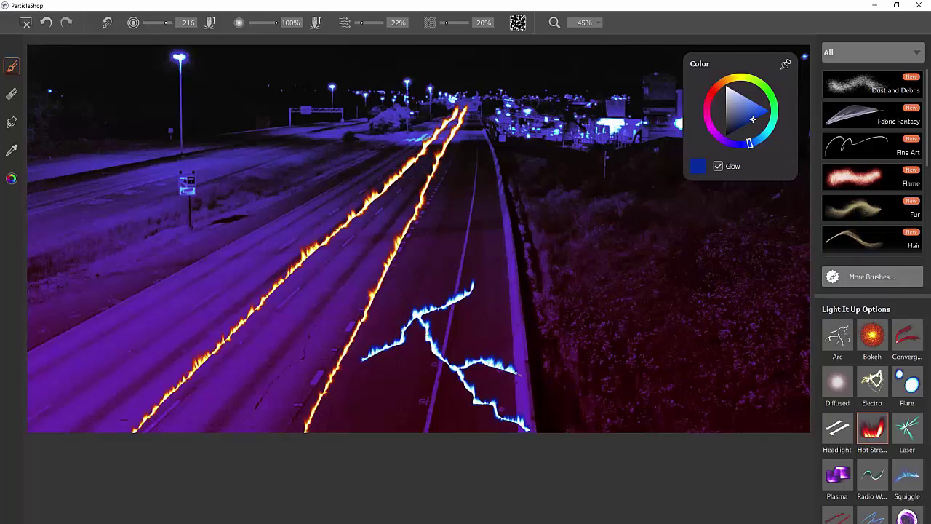
left_click_drag(503, 366, 586, 360)
left_click_drag(509, 368, 562, 398)
mouse_move(435, 341)
left_mouse_down()
mouse_move(480, 342)
mouse_move(522, 323)
left_mouse_up()
mouse_move(469, 287)
left_mouse_down()
mouse_move(439, 267)
mouse_move(478, 282)
mouse_move(502, 222)
left_mouse_up()
key("ctrl+z")
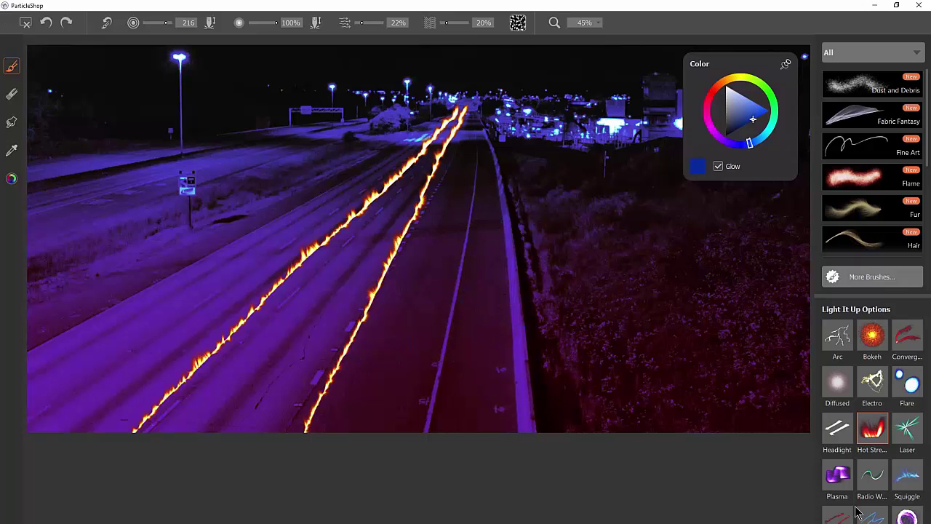
- Return the painted trails to Photoshop and skew their layer, narrowing its base so both streaks follow the road's left lanes
key("Return")
left_click(530, 331)
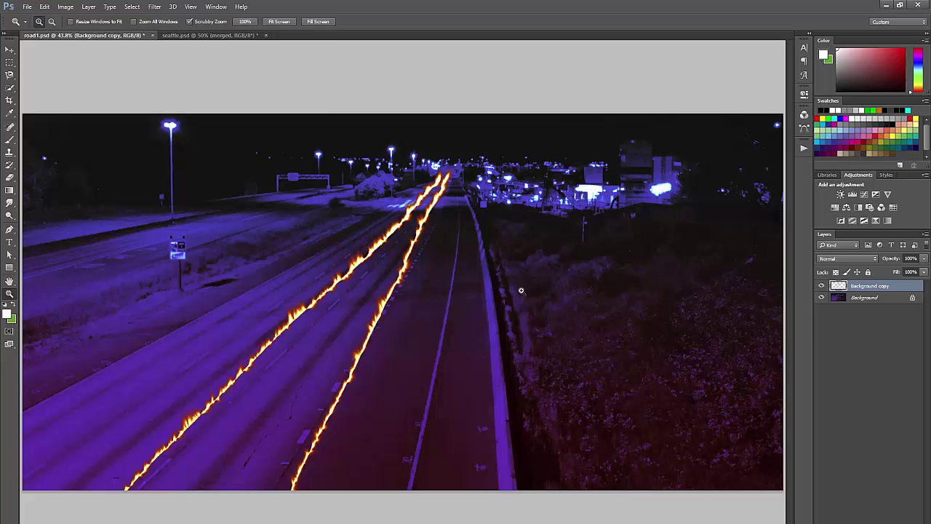
left_click(44, 6)
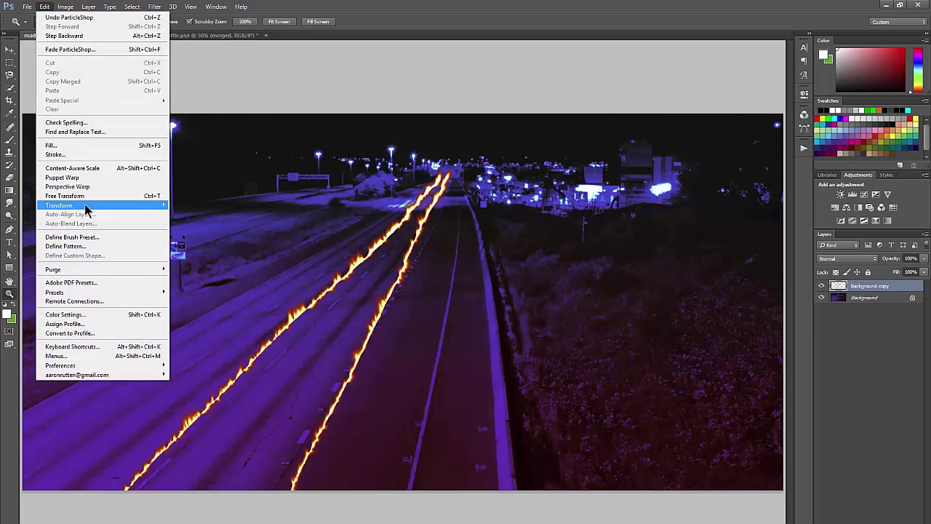
mouse_move(86, 206)
left_click(207, 257)
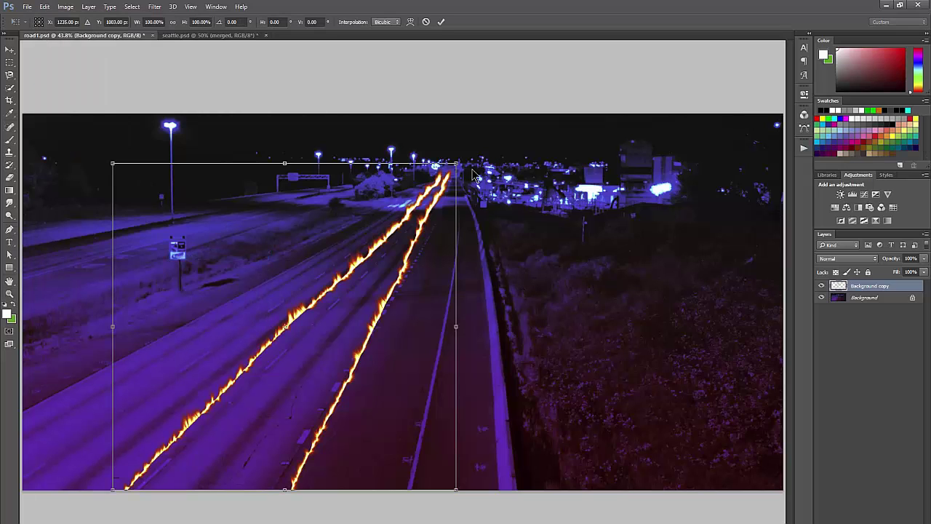
left_click_drag(456, 166, 365, 164)
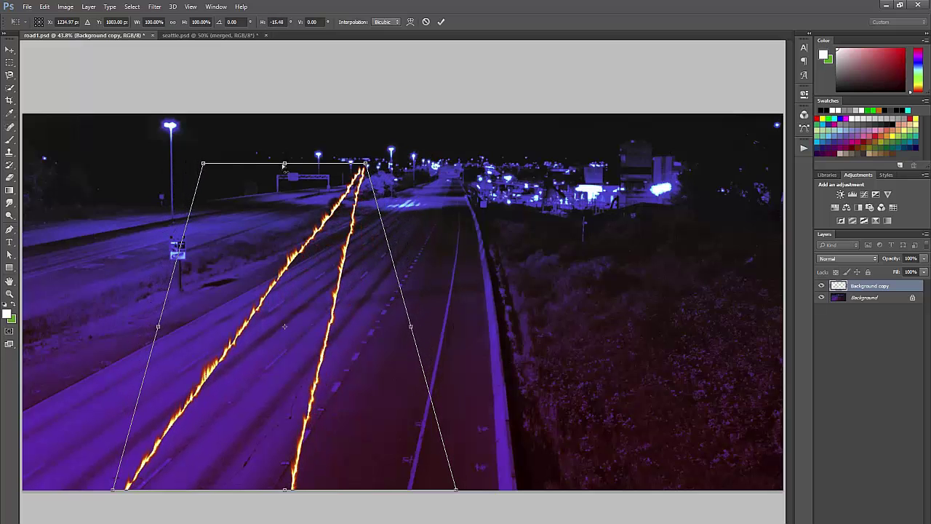
left_click_drag(284, 166, 373, 167)
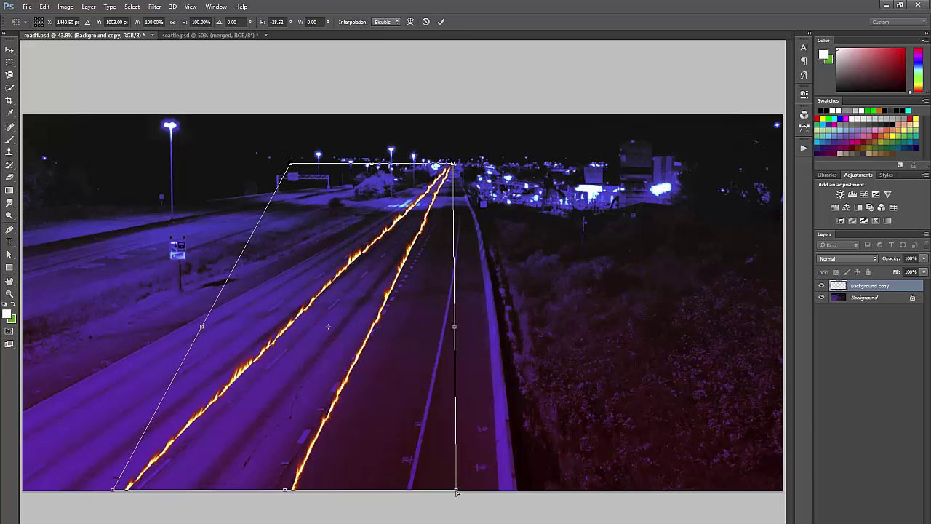
left_click_drag(456, 489, 413, 519)
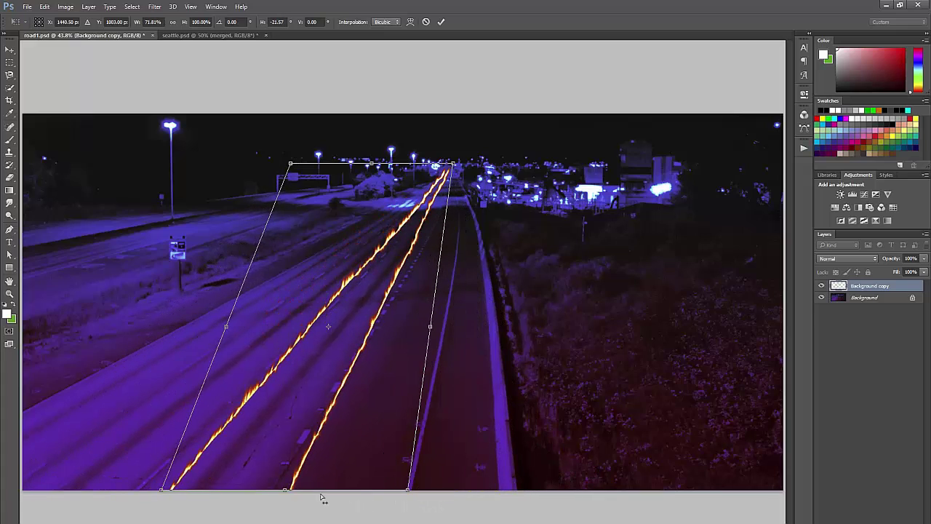
left_click_drag(285, 491, 154, 493)
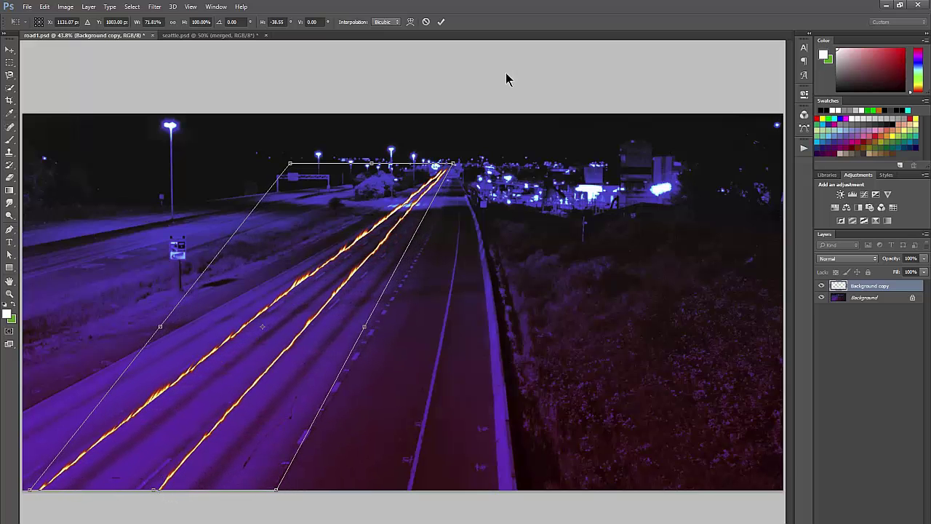
left_click(441, 23)
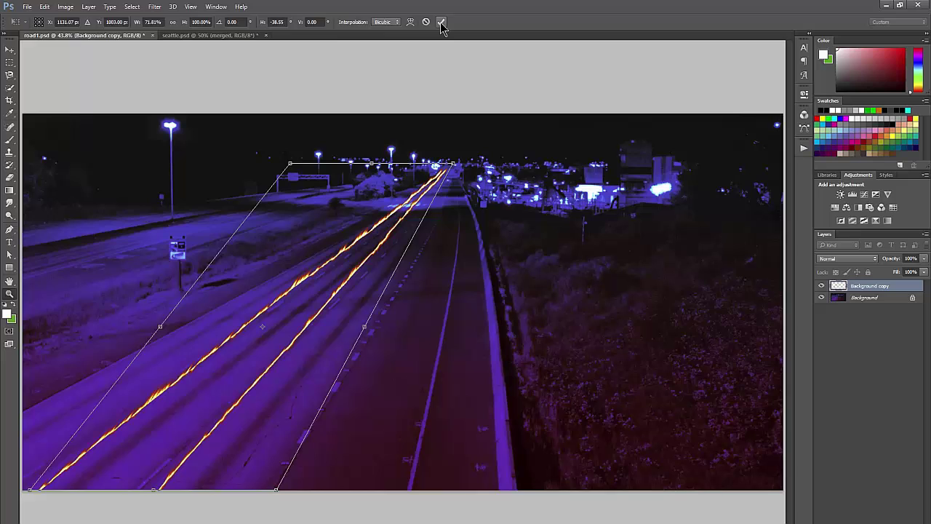
- Reduce the trails layer's height to about 96.8% with Free Transform and set its blend mode to Screen
left_click(45, 6)
left_click(101, 194)
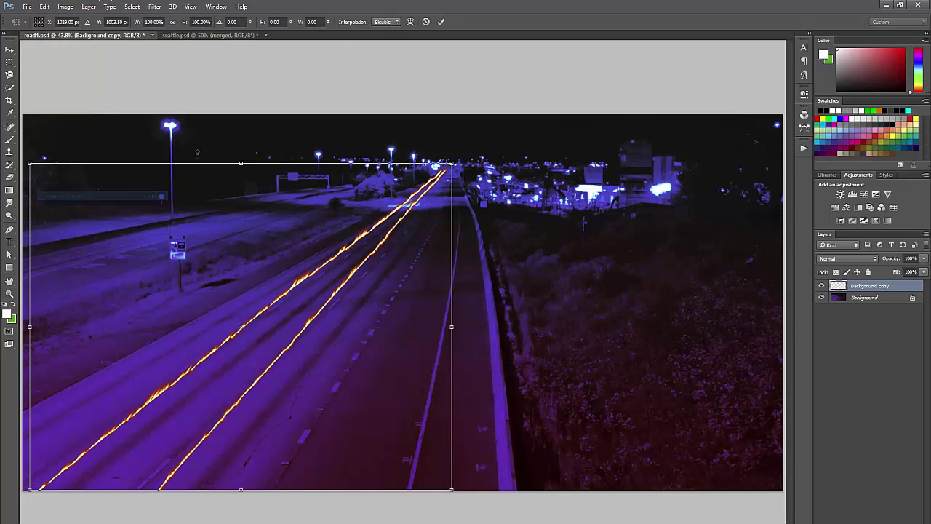
left_click_drag(240, 160, 243, 170)
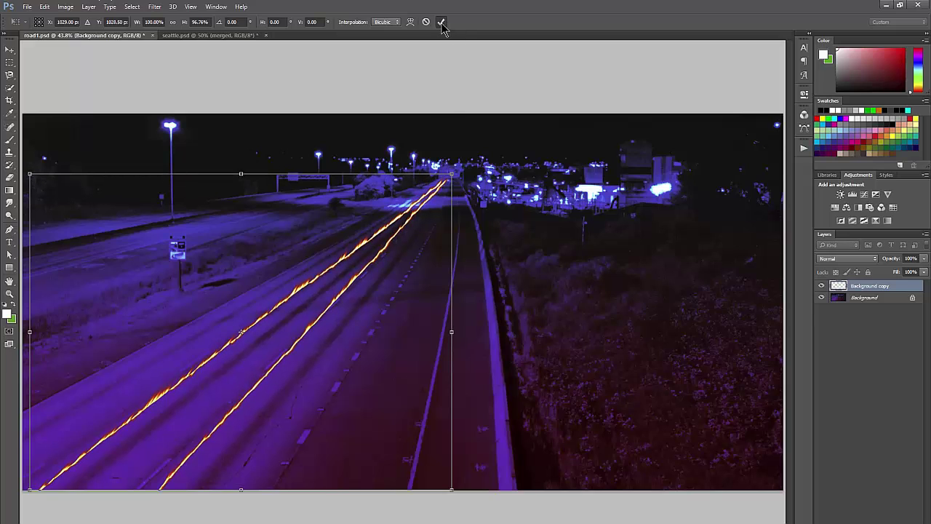
left_click(441, 23)
key("z")
left_click(844, 258)
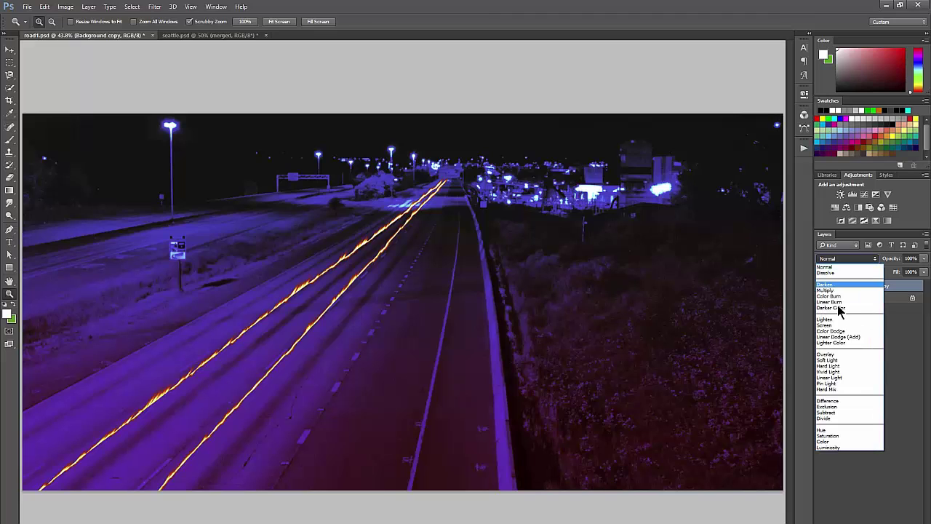
left_click(830, 361)
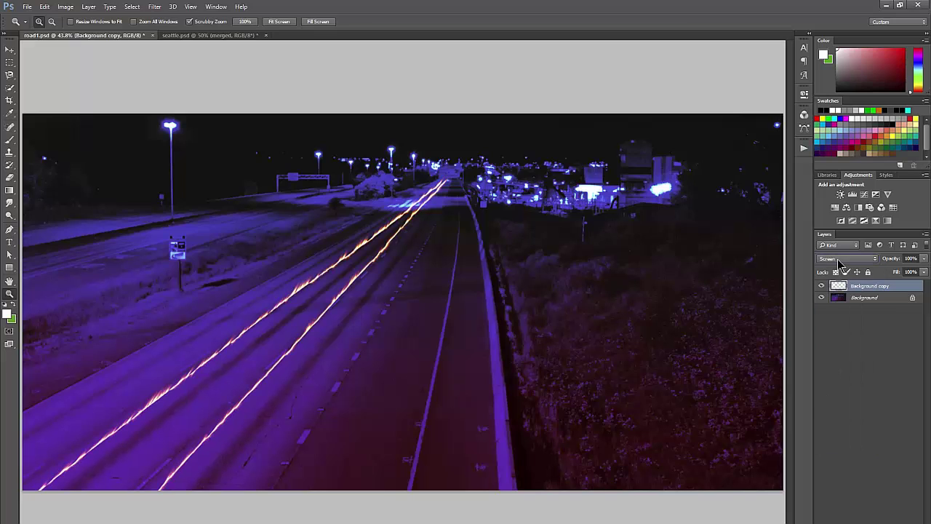
- Duplicate the trails layer within road1.psd
right_click(867, 288)
left_click(778, 182)
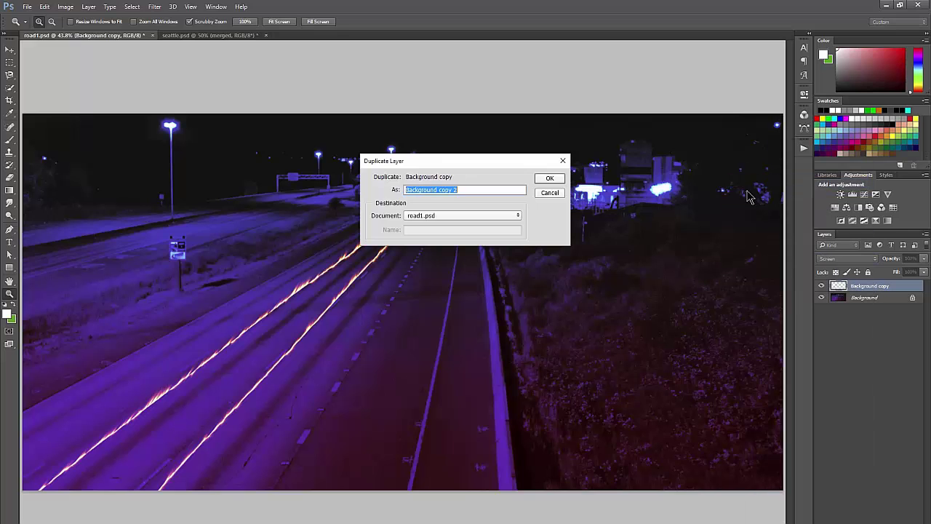
left_click(547, 179)
- Apply a Gaussian Blur with an 18.2-pixel radius to the duplicated trails layer
left_click(154, 7)
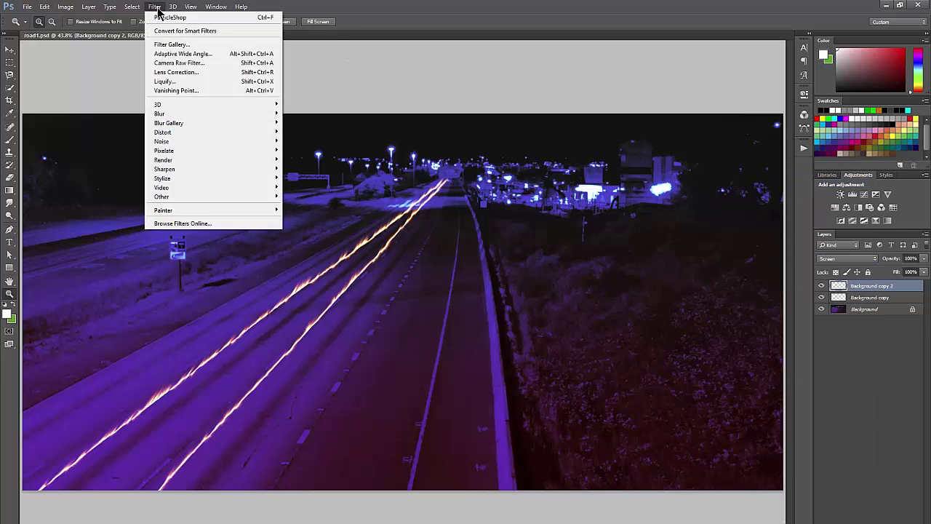
mouse_move(172, 118)
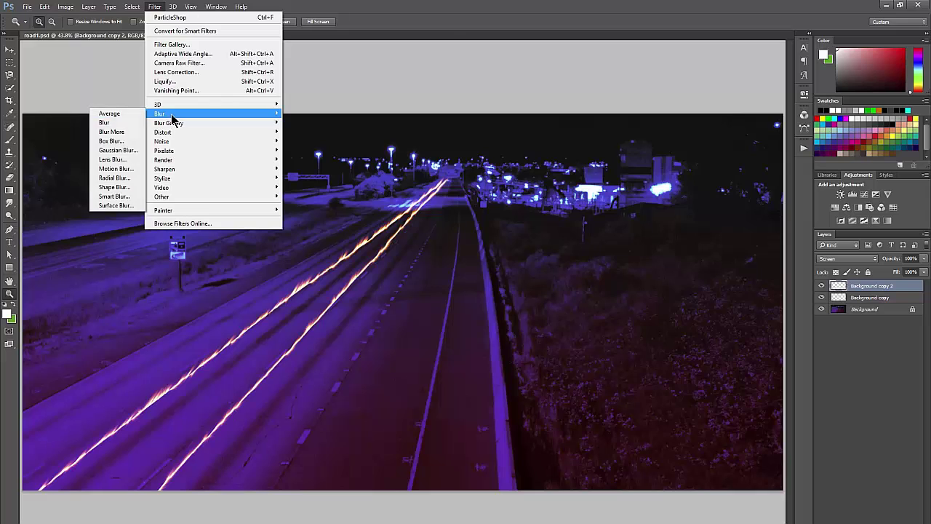
left_click(123, 157)
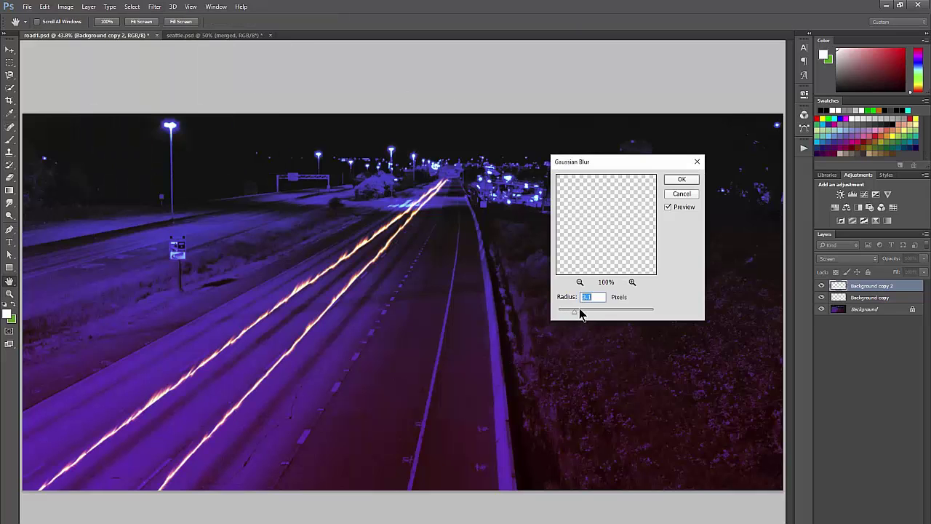
left_click_drag(580, 311, 601, 314)
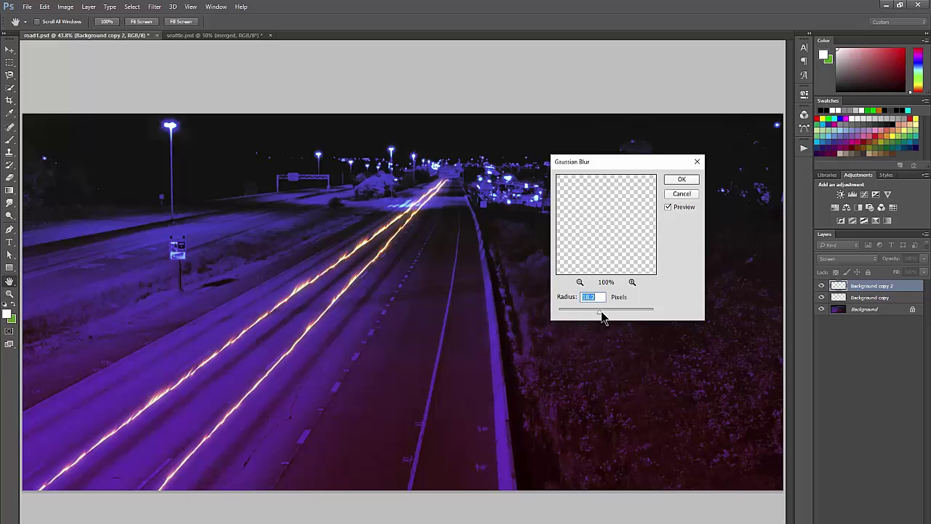
key("Return")
- Increase the blurred trails layer's saturation with a Hue/Saturation adjustment
left_click(66, 7)
mouse_move(80, 33)
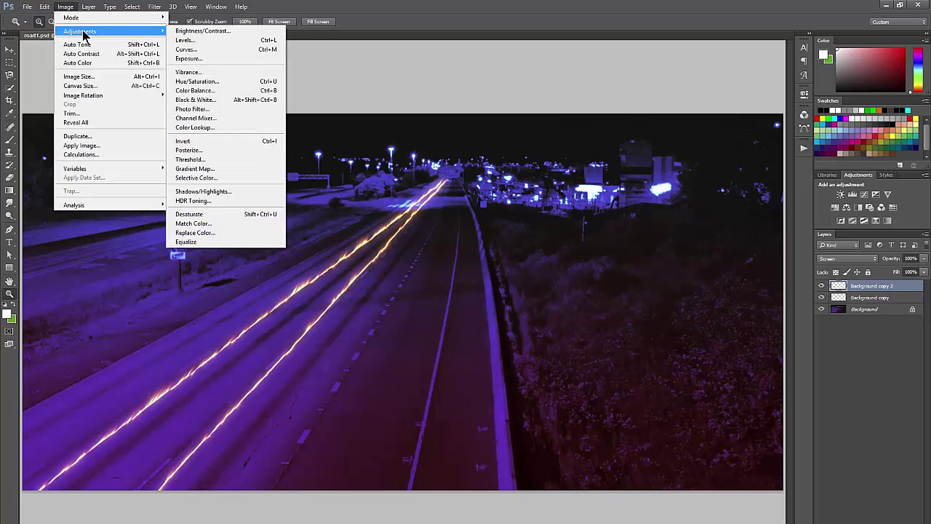
left_click(271, 82)
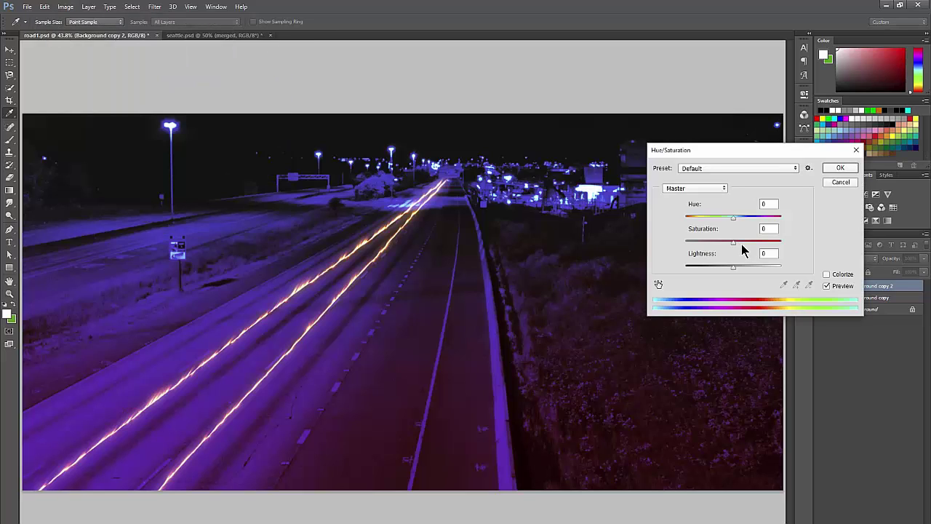
left_click_drag(754, 246, 776, 247)
key("Return")
- Reopen the image in ParticleShop, choose the Laser brush, sample the blue of a distant street lamp and darken that color
key("z")
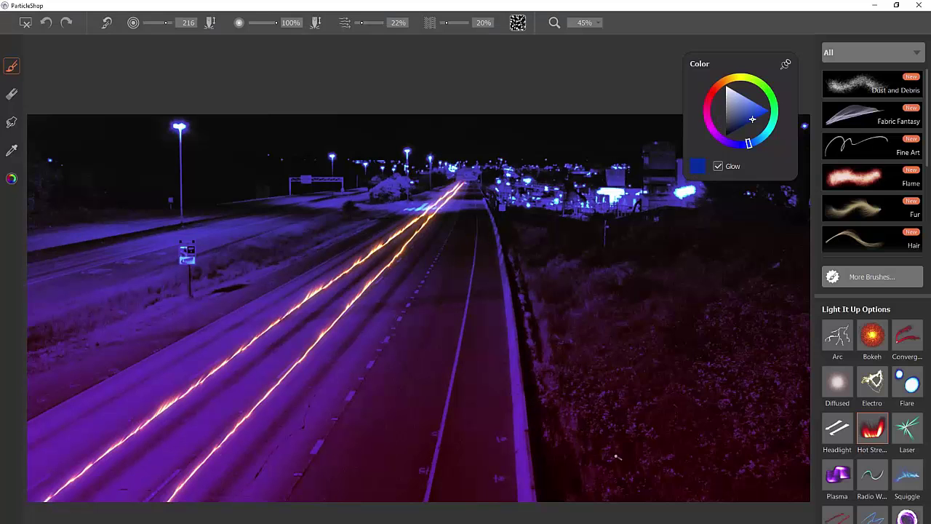
left_click(906, 429)
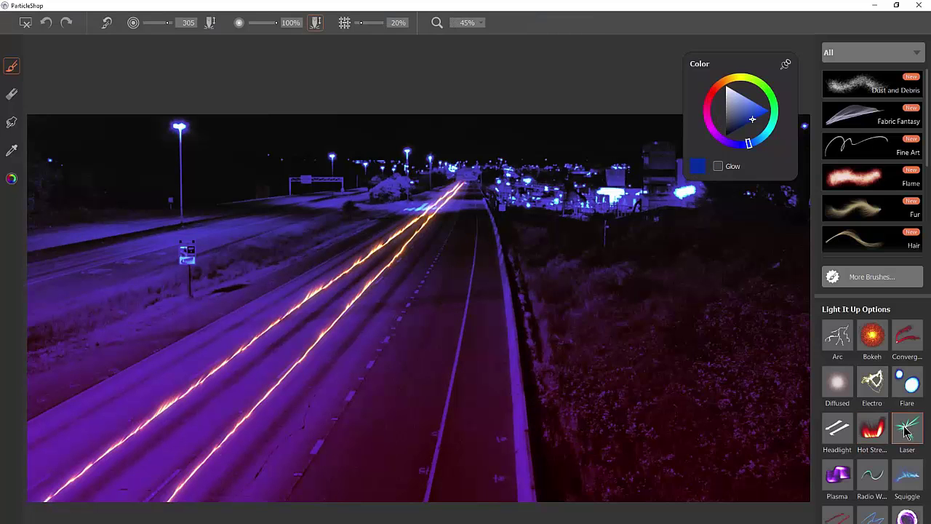
left_click(11, 150)
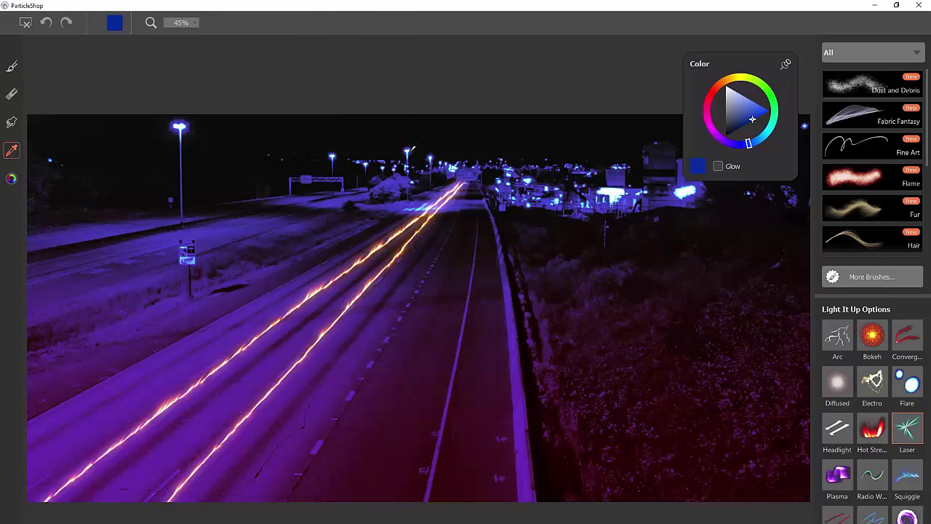
left_click(411, 149)
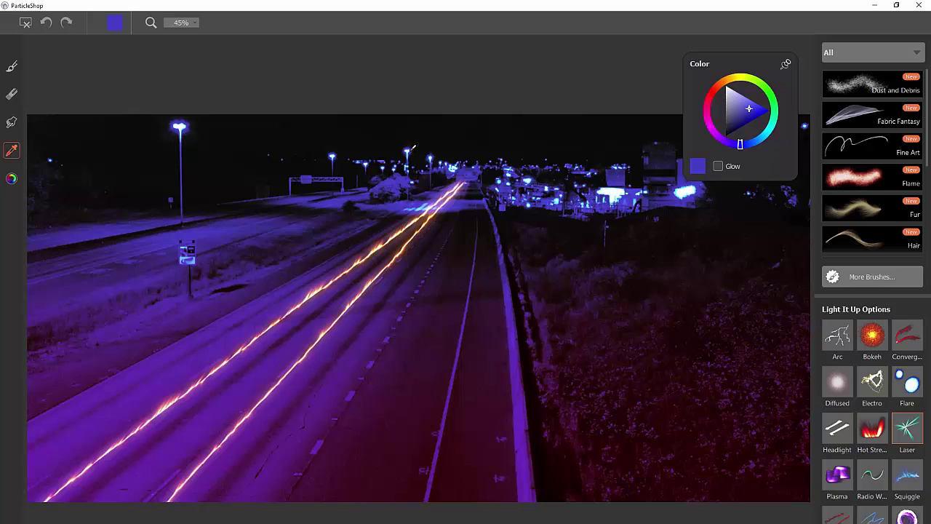
left_click(411, 148)
left_click(412, 147)
left_click(411, 147)
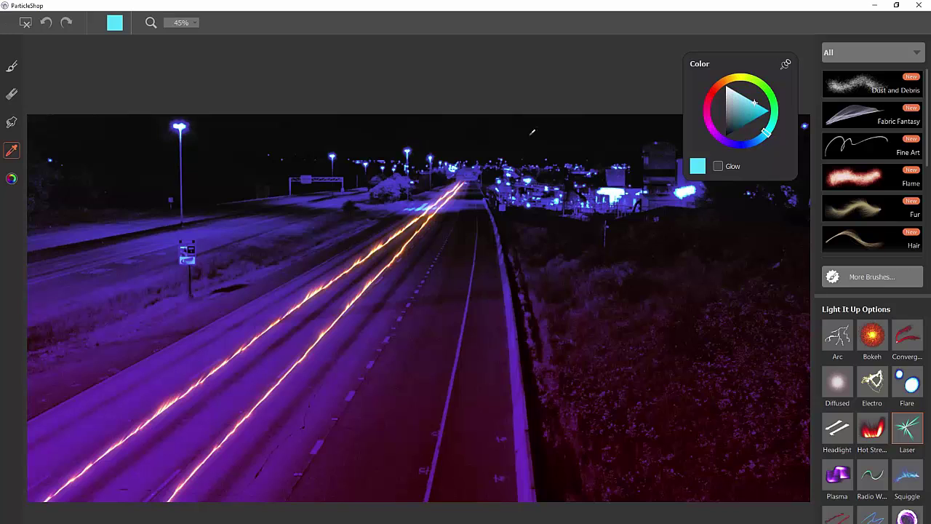
left_click(408, 149)
left_click(748, 122)
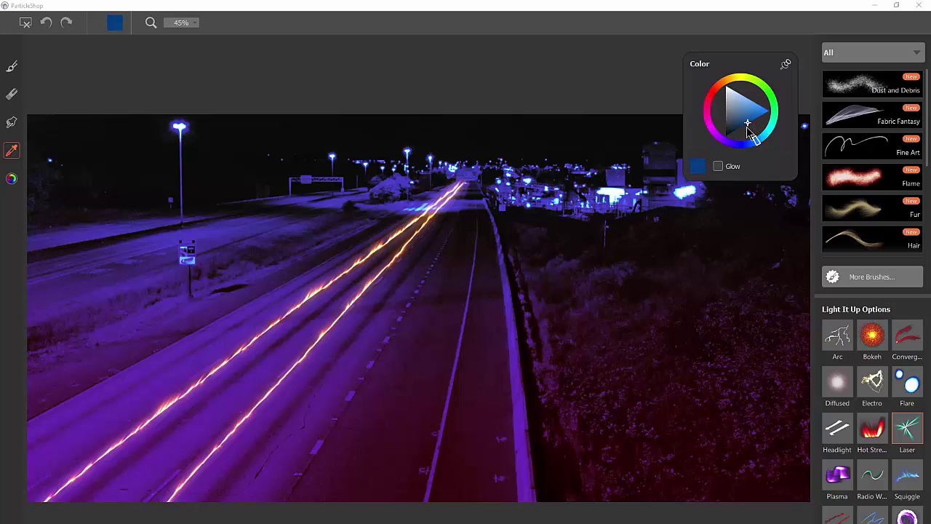
- Undo the Laser burst made without Glow, enable Glow and paint blue Laser starbursts at size 305 over two distant street lamps
left_click(12, 66)
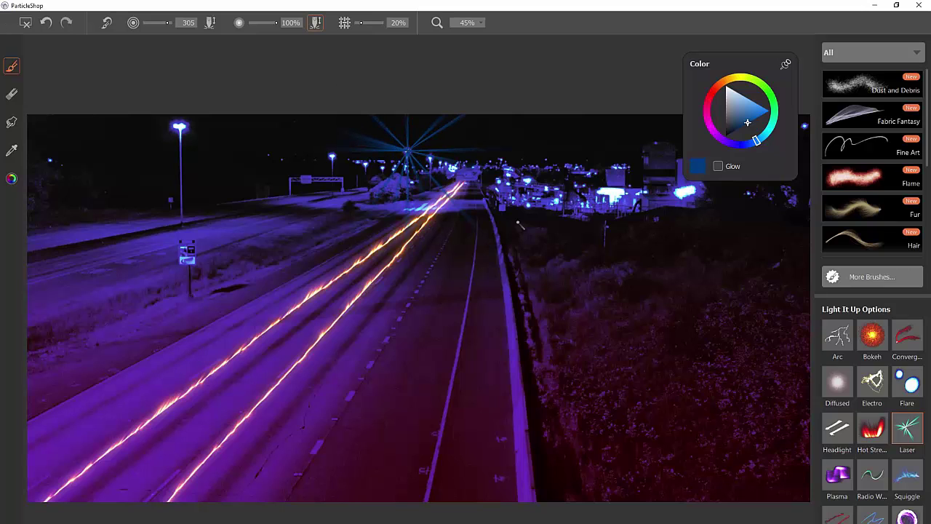
left_click(718, 167)
key("ctrl+z")
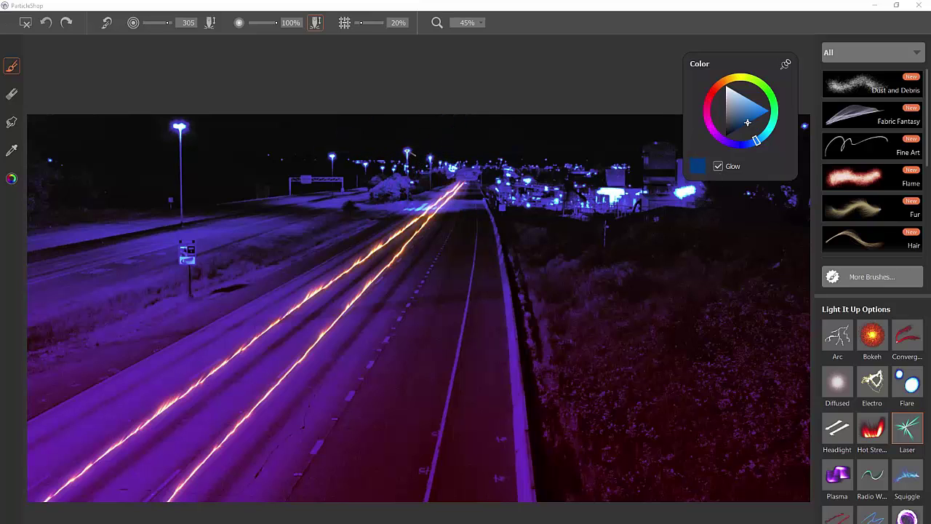
left_click(408, 151)
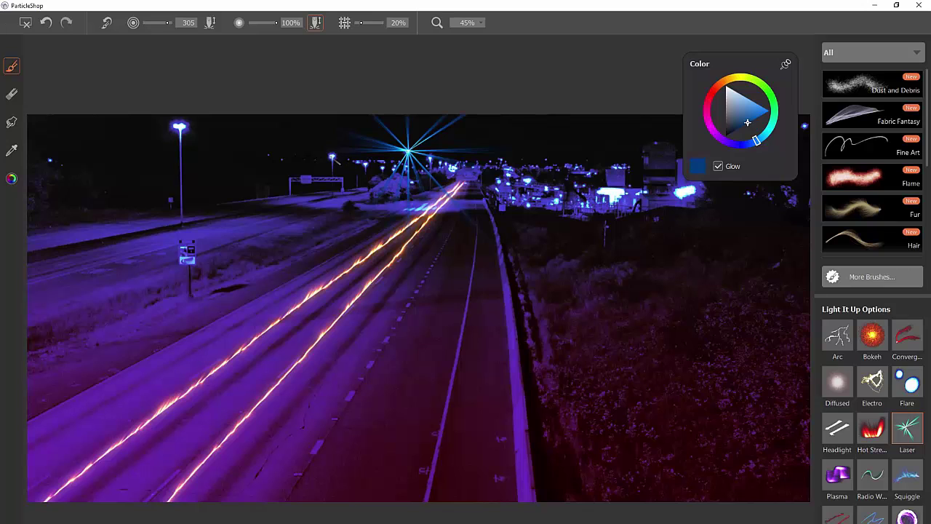
left_click(331, 155)
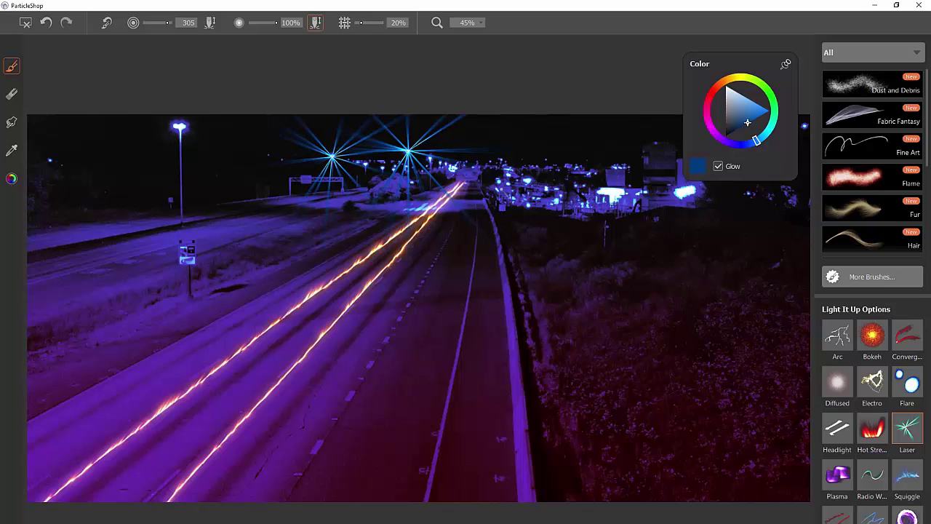
- Paint a blue Laser starburst over the tall roadside street lamp and smaller ones over the distant city lights
left_click(180, 128)
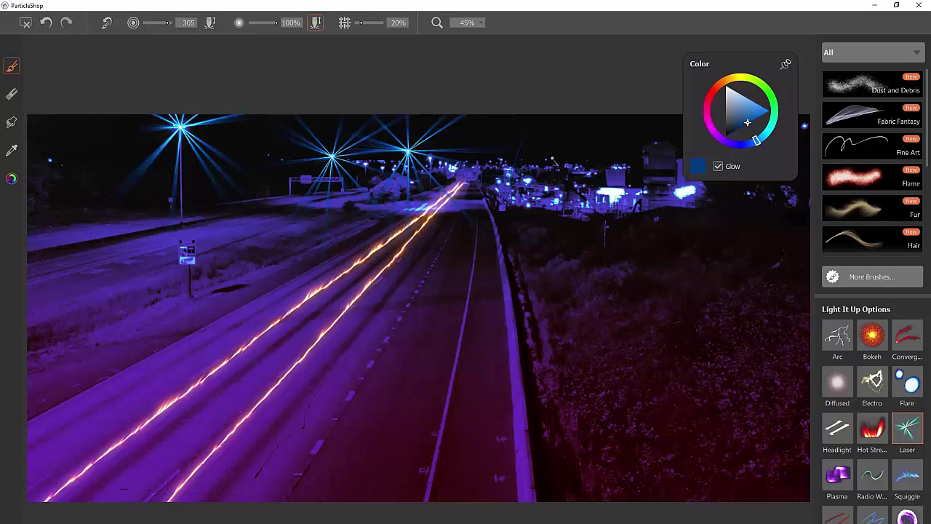
left_click(547, 159)
left_click_drag(577, 164, 581, 166)
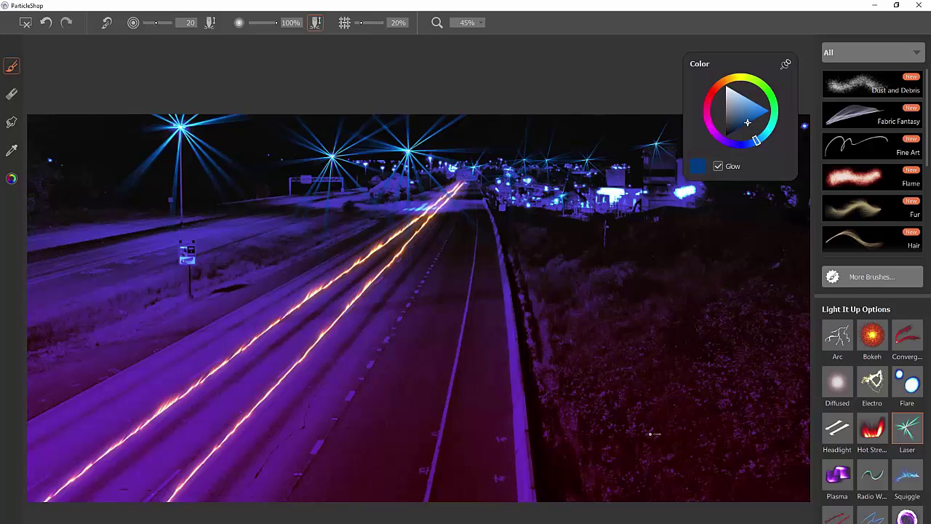
- Choose the Plasma brush with a glowing magenta color and paint a large wavy ribbon and short streaks across the road photo
left_click(840, 474)
left_click(711, 128)
mouse_move(254, 449)
left_mouse_down()
mouse_move(288, 448)
mouse_move(330, 411)
mouse_move(360, 458)
mouse_move(399, 314)
mouse_move(433, 362)
mouse_move(462, 457)
mouse_move(501, 402)
mouse_move(512, 322)
mouse_move(534, 440)
mouse_move(591, 418)
mouse_move(609, 348)
mouse_move(633, 425)
mouse_move(675, 397)
mouse_move(713, 340)
mouse_move(748, 431)
mouse_move(787, 398)
left_mouse_up()
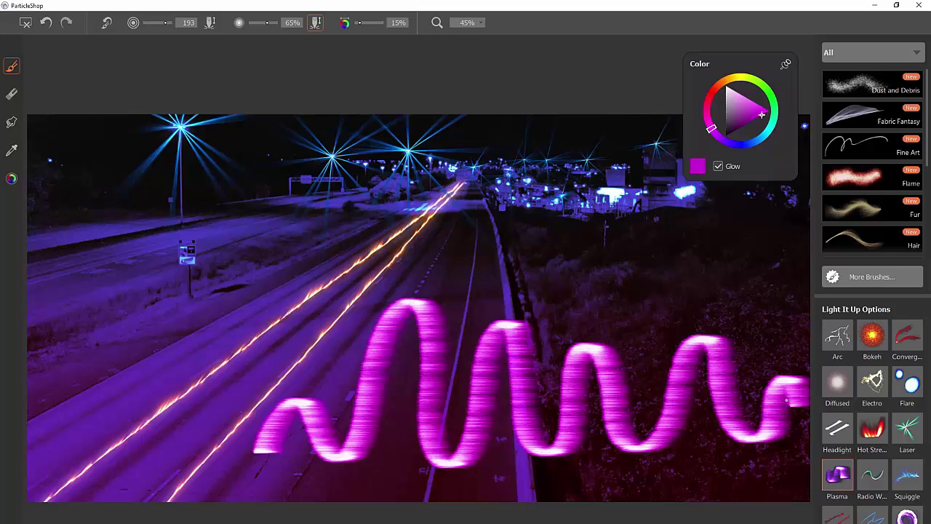
left_click_drag(551, 278, 566, 280)
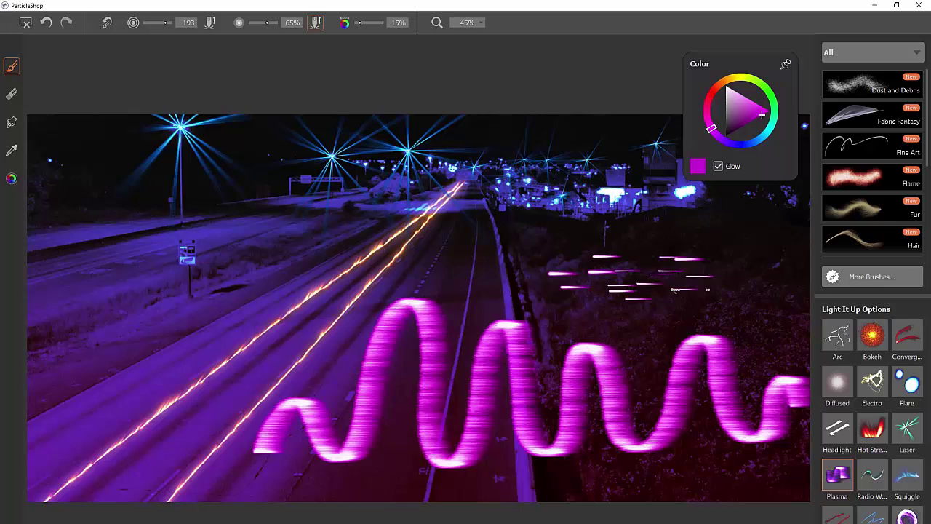
mouse_move(605, 308)
left_mouse_down()
mouse_move(582, 317)
mouse_move(515, 292)
mouse_move(516, 266)
mouse_move(552, 249)
mouse_move(491, 273)
mouse_move(475, 292)
mouse_move(463, 267)
mouse_move(435, 267)
mouse_move(407, 289)
left_mouse_up()
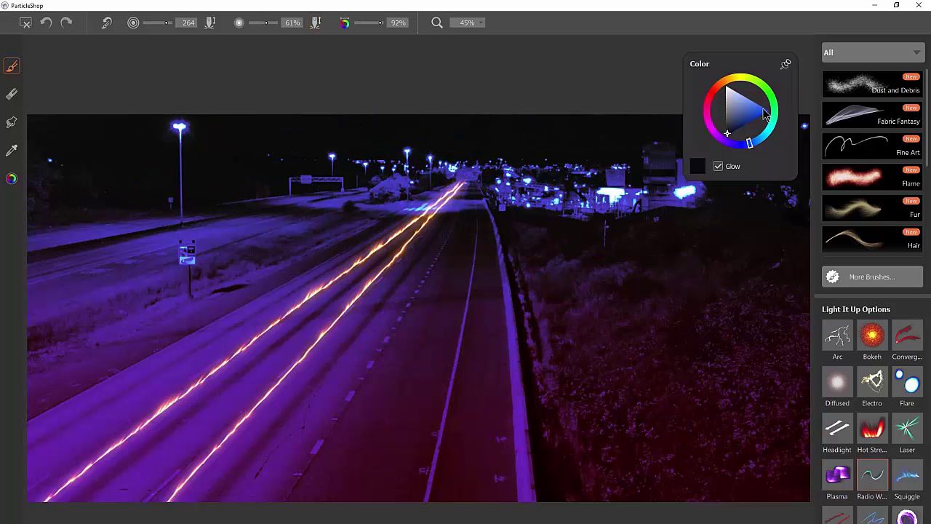
- Paint glowing blue Radio Wave ribbons across the photo at color settings of 92% and 0%, and raise the setting to 100%
mouse_move(738, 327)
left_mouse_down()
mouse_move(621, 224)
mouse_move(535, 338)
mouse_move(430, 314)
mouse_move(365, 182)
mouse_move(271, 204)
mouse_move(261, 341)
mouse_move(194, 358)
mouse_move(163, 218)
mouse_move(90, 282)
mouse_move(59, 405)
mouse_move(2, 361)
mouse_move(7, 381)
left_mouse_up()
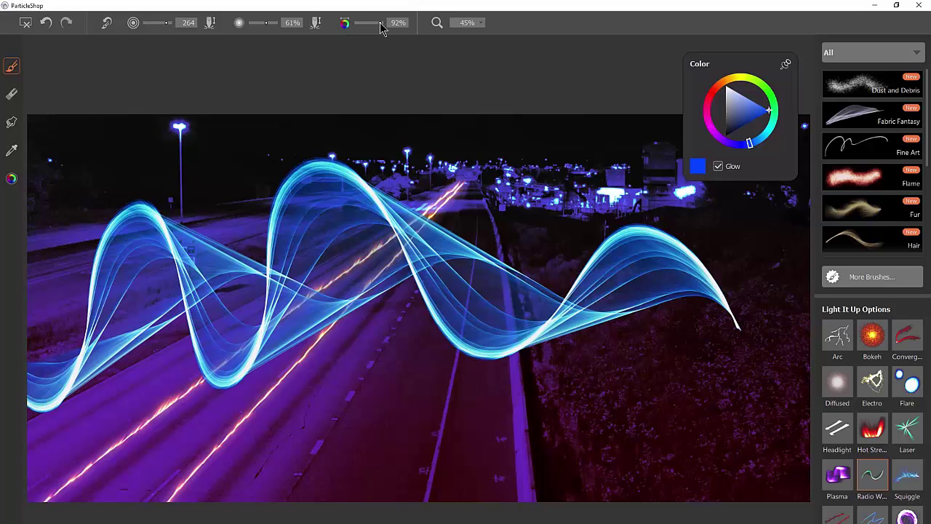
left_click_drag(380, 28, 357, 31)
mouse_move(547, 198)
left_mouse_down()
mouse_move(484, 283)
mouse_move(167, 443)
left_mouse_up()
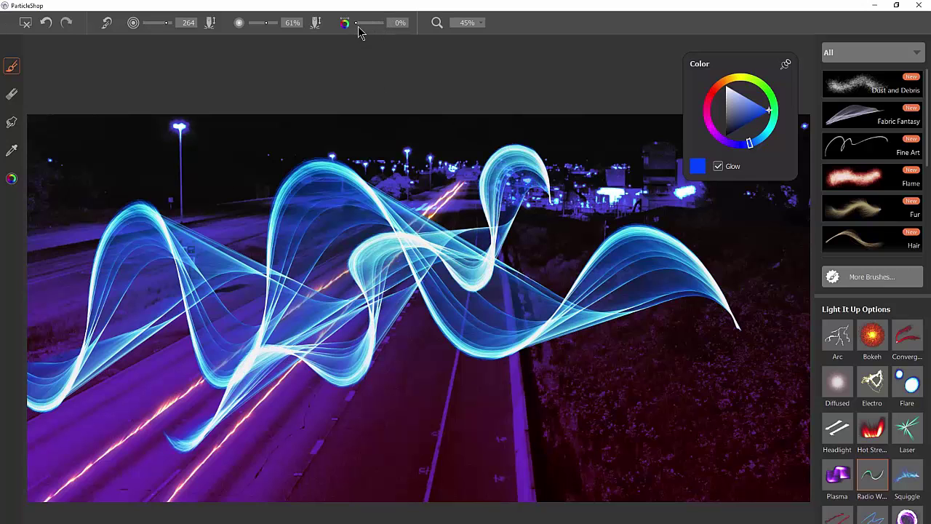
left_click_drag(358, 27, 416, 33)
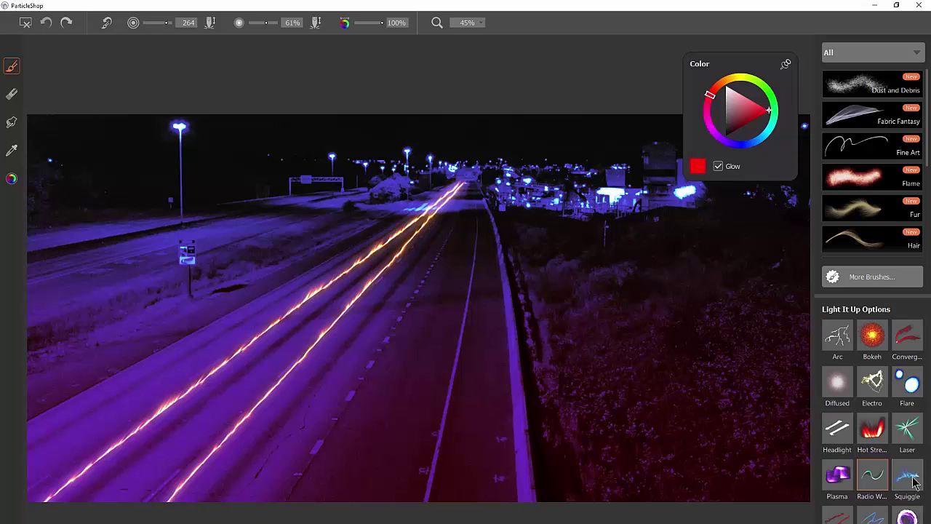
- Choose the Squiggle brush, undo the first test stroke, and paint wavy lines over the road in green, yellow and magenta
left_click(911, 477)
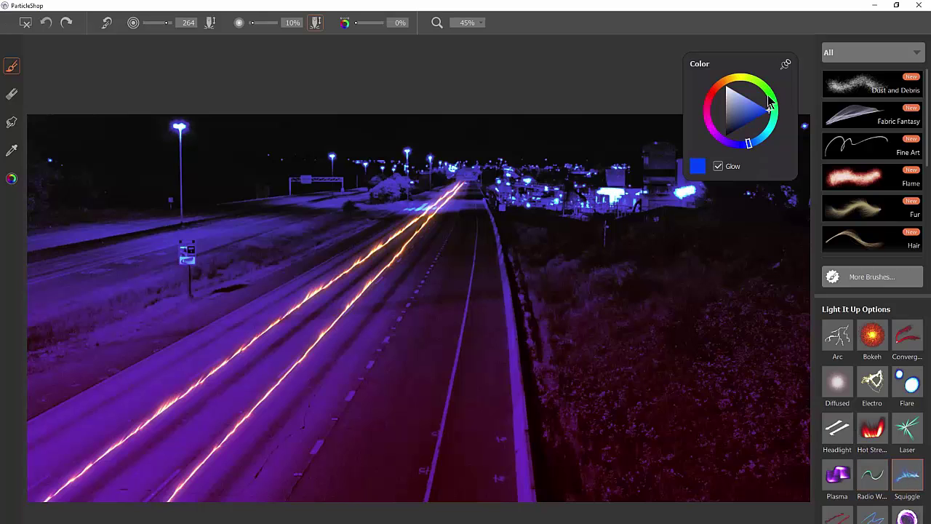
left_click_drag(769, 104, 768, 91)
mouse_move(677, 291)
left_mouse_down()
mouse_move(618, 295)
mouse_move(581, 334)
mouse_move(556, 296)
mouse_move(493, 368)
mouse_move(465, 330)
mouse_move(400, 346)
mouse_move(343, 415)
mouse_move(291, 346)
mouse_move(114, 389)
mouse_move(135, 385)
mouse_move(160, 302)
mouse_move(288, 292)
mouse_move(321, 217)
mouse_move(390, 317)
mouse_move(394, 203)
mouse_move(484, 243)
mouse_move(512, 209)
mouse_move(582, 220)
mouse_move(690, 261)
mouse_move(757, 296)
mouse_move(743, 346)
left_mouse_up()
key("ctrl+z")
mouse_move(660, 304)
left_mouse_down()
mouse_move(477, 347)
mouse_move(409, 345)
mouse_move(366, 293)
mouse_move(308, 374)
mouse_move(181, 333)
mouse_move(127, 386)
mouse_move(28, 370)
left_mouse_up()
mouse_move(616, 244)
left_mouse_down()
mouse_move(589, 274)
mouse_move(445, 276)
mouse_move(298, 320)
mouse_move(58, 322)
left_mouse_up()
mouse_move(589, 227)
left_mouse_down()
mouse_move(515, 209)
mouse_move(446, 249)
mouse_move(397, 199)
mouse_move(277, 284)
mouse_move(199, 241)
mouse_move(95, 258)
left_mouse_up()
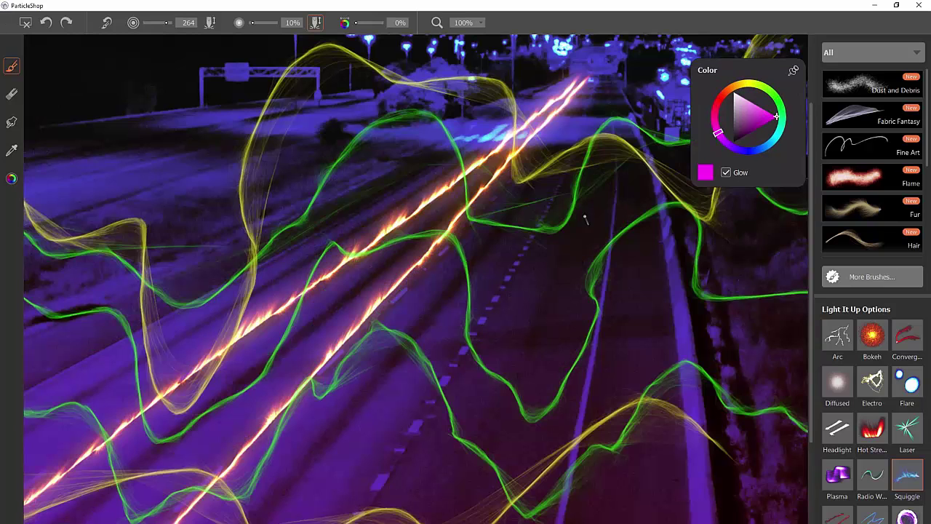
mouse_move(586, 218)
left_mouse_down()
mouse_move(298, 385)
mouse_move(440, 414)
mouse_move(582, 407)
mouse_move(633, 336)
left_mouse_up()
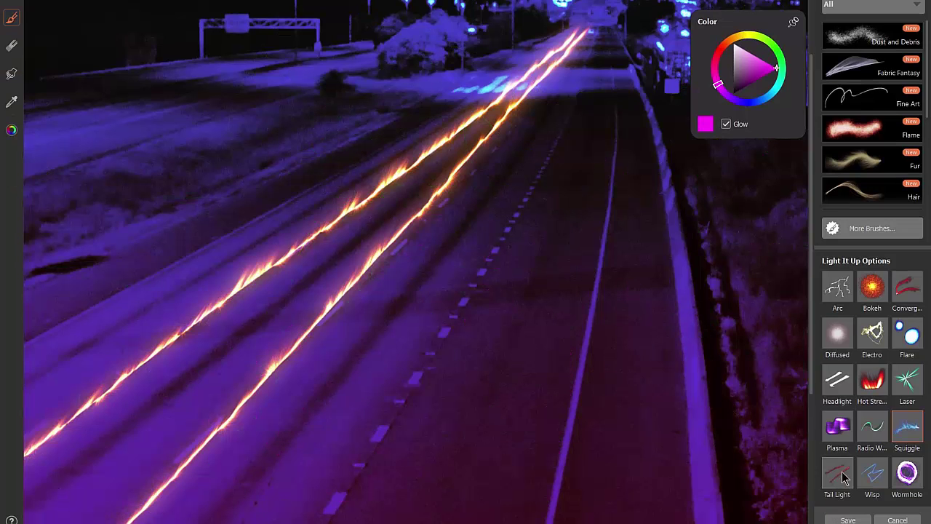
- Choose the Tail Light brush in a brighter red with Glow and paint light trails down the highway lanes
left_click(840, 477)
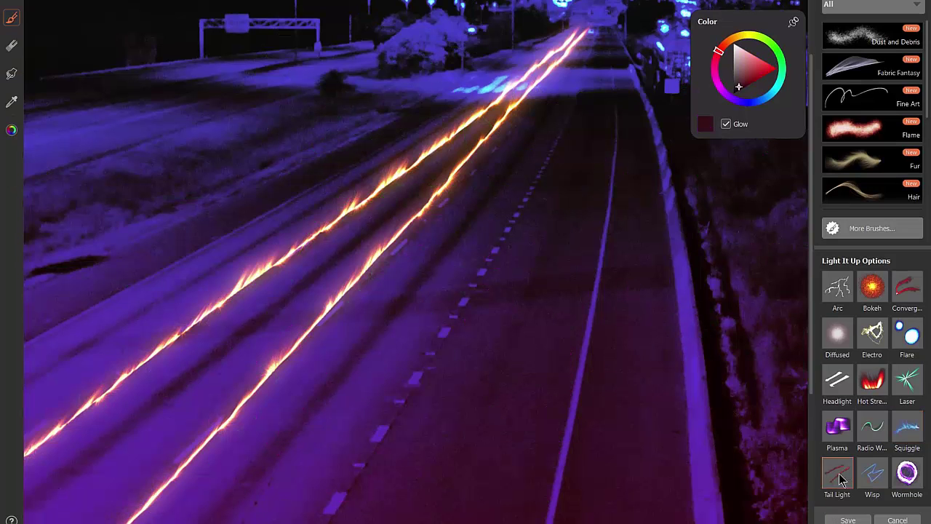
left_click(763, 75)
mouse_move(599, 31)
left_mouse_down()
mouse_move(560, 123)
mouse_move(450, 285)
mouse_move(353, 520)
left_mouse_up()
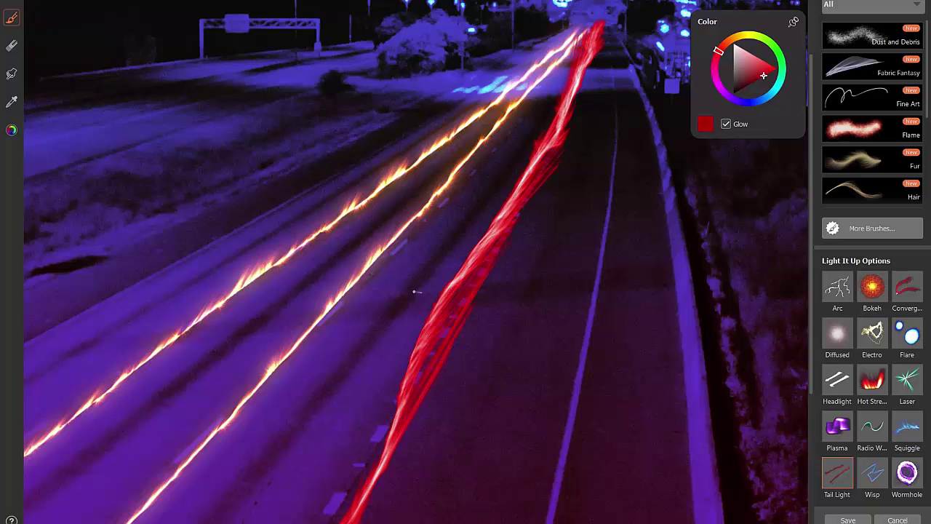
left_click_drag(609, 31, 536, 519)
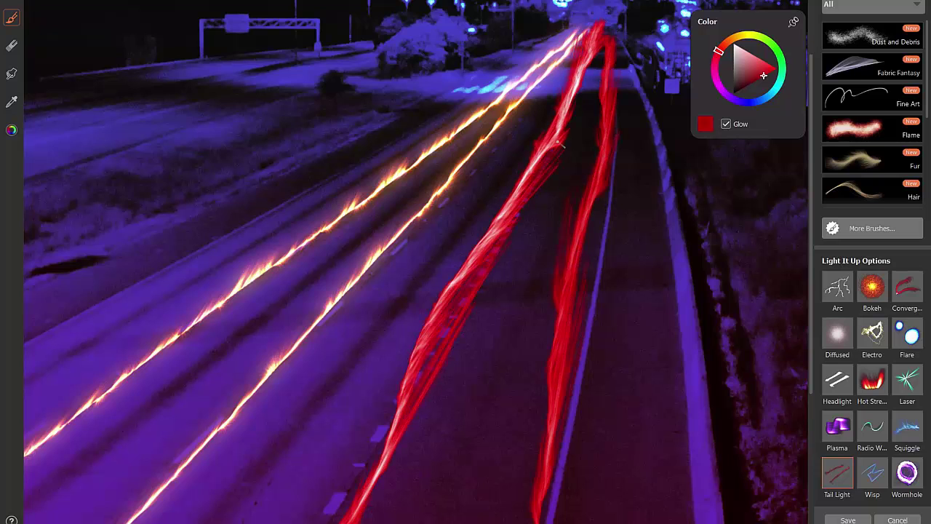
left_click_drag(593, 29, 23, 419)
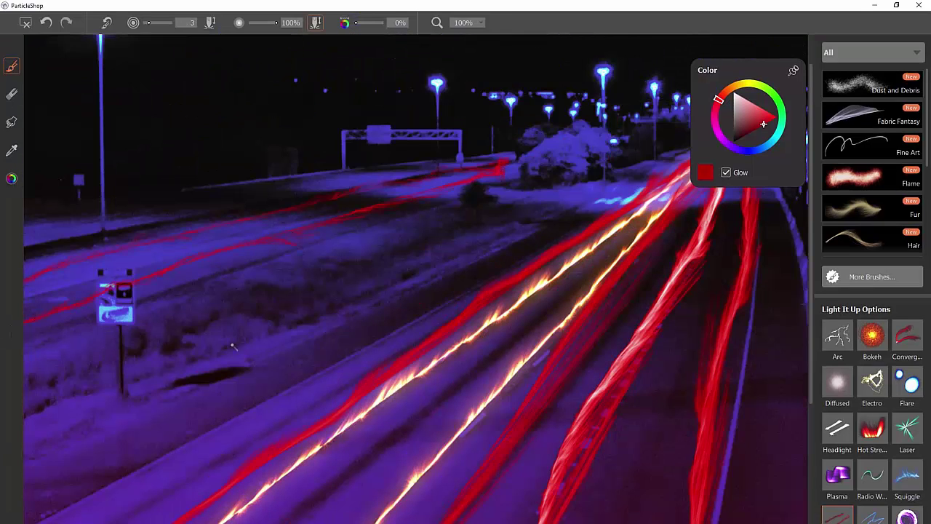
- Paint size 3 Tail Light trails along the distant opposite roadway, adding strokes in lighter pinkish red and darker red
left_click_drag(502, 167, 401, 202)
mouse_move(503, 168)
left_mouse_down()
mouse_move(417, 198)
mouse_move(426, 195)
left_mouse_up()
left_click_drag(766, 123, 760, 110)
left_click_drag(449, 170, 319, 198)
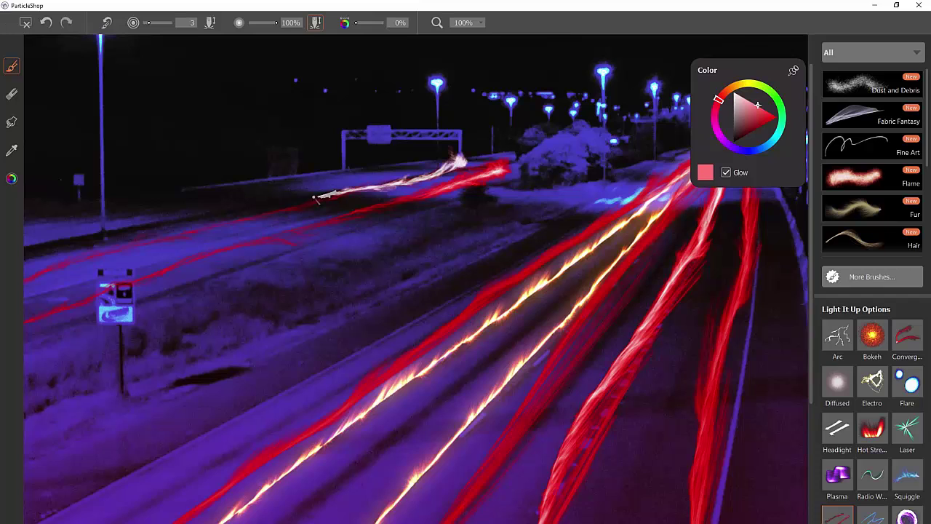
left_click_drag(454, 167, 317, 196)
left_click_drag(770, 127, 756, 123)
mouse_move(310, 202)
left_mouse_down()
mouse_move(174, 244)
mouse_move(275, 209)
mouse_move(142, 241)
left_mouse_up()
left_click_drag(336, 192, 228, 232)
left_click(758, 126)
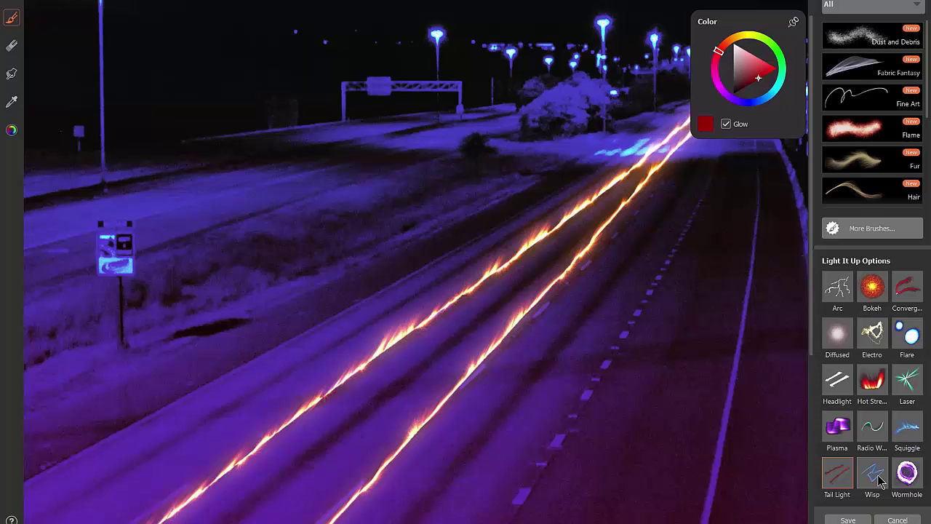
- Choose the Wisp brush, paint glowing blue strokes across the sky and road, and undo them
left_click(878, 477)
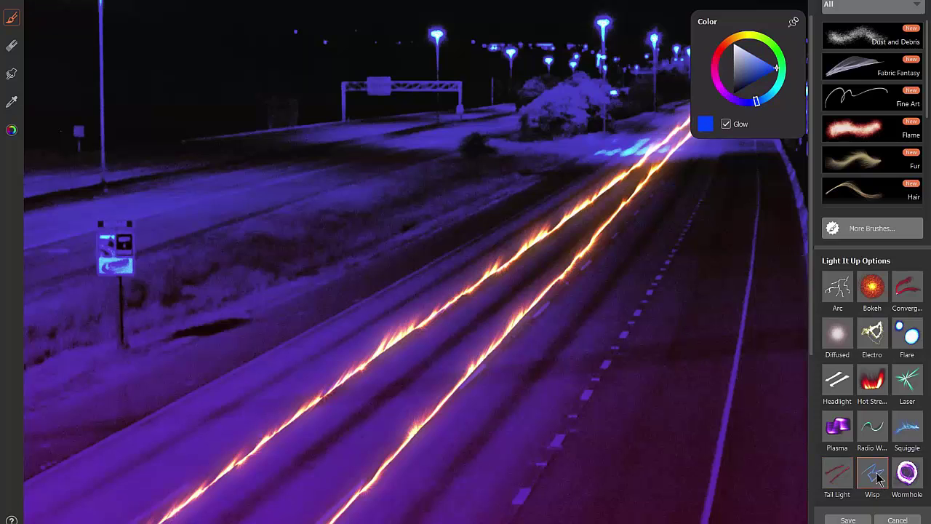
mouse_move(608, 125)
left_mouse_down()
mouse_move(486, 184)
mouse_move(372, 215)
mouse_move(514, 309)
mouse_move(626, 349)
mouse_move(686, 197)
mouse_move(655, 395)
mouse_move(291, 416)
mouse_move(273, 276)
mouse_move(349, 173)
mouse_move(250, 109)
mouse_move(553, 102)
mouse_move(504, 60)
left_mouse_up()
mouse_move(409, 54)
left_mouse_down()
mouse_move(125, 67)
mouse_move(280, 28)
mouse_move(475, 25)
left_mouse_up()
mouse_move(382, 41)
left_mouse_down()
mouse_move(287, 66)
mouse_move(191, 124)
mouse_move(211, 195)
mouse_move(369, 243)
mouse_move(454, 122)
mouse_move(518, 162)
mouse_move(556, 218)
mouse_move(614, 158)
mouse_move(748, 228)
mouse_move(603, 395)
mouse_move(499, 379)
mouse_move(462, 309)
mouse_move(270, 396)
mouse_move(114, 396)
mouse_move(152, 433)
left_mouse_up()
mouse_move(202, 483)
left_mouse_down()
mouse_move(281, 477)
mouse_move(347, 451)
mouse_move(461, 449)
left_mouse_up()
key("ctrl+z")
mouse_move(585, 113)
left_mouse_down()
mouse_move(385, 105)
mouse_move(200, 227)
mouse_move(331, 448)
mouse_move(573, 467)
mouse_move(440, 299)
mouse_move(625, 295)
mouse_move(557, 185)
mouse_move(509, 59)
mouse_move(301, 135)
mouse_move(146, 236)
mouse_move(124, 396)
mouse_move(407, 331)
mouse_move(357, 233)
mouse_move(437, 200)
mouse_move(480, 311)
mouse_move(572, 395)
mouse_move(661, 410)
mouse_move(639, 297)
mouse_move(713, 247)
left_mouse_up()
key("ctrl+z")
- Choose the Wormhole brush, brighten its purple, paint glowing wormholes across the night sky, and undo the three strokes
left_click(909, 473)
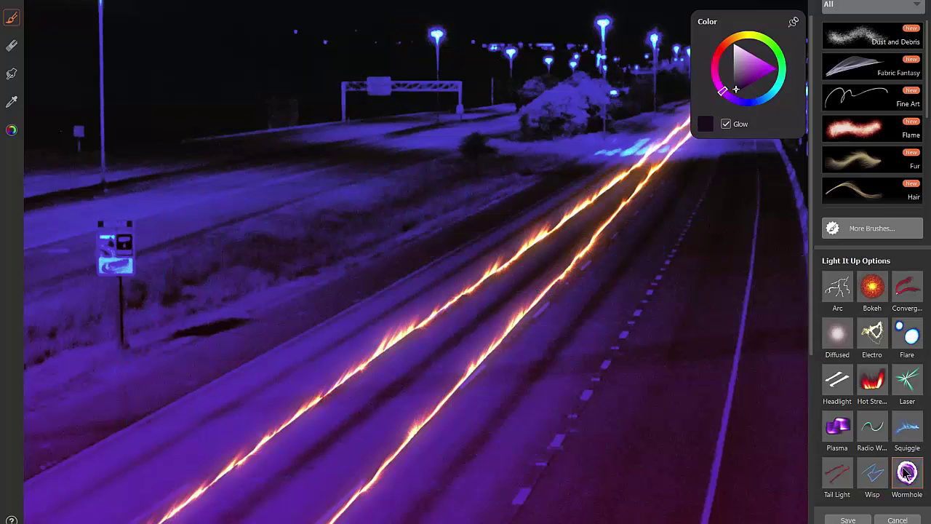
left_click(768, 76)
left_click_drag(471, 100, 393, 276)
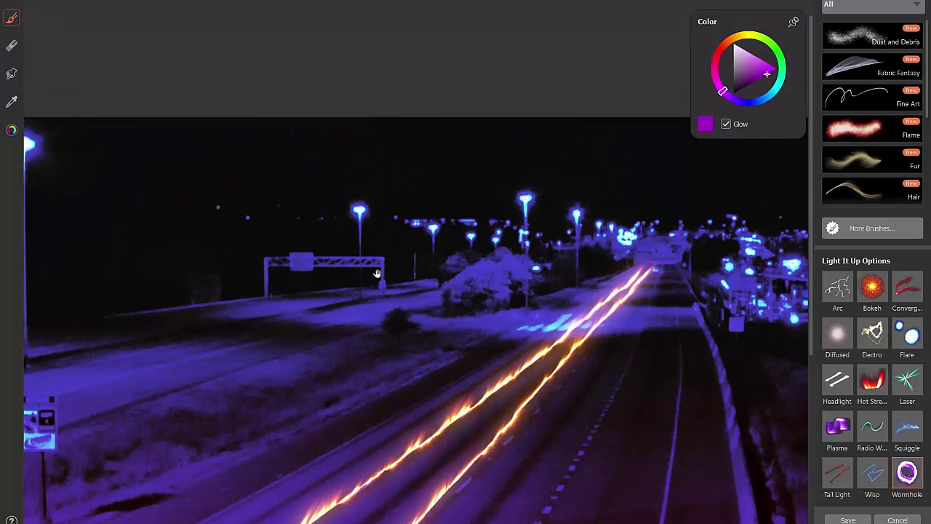
left_click_drag(343, 177, 320, 160)
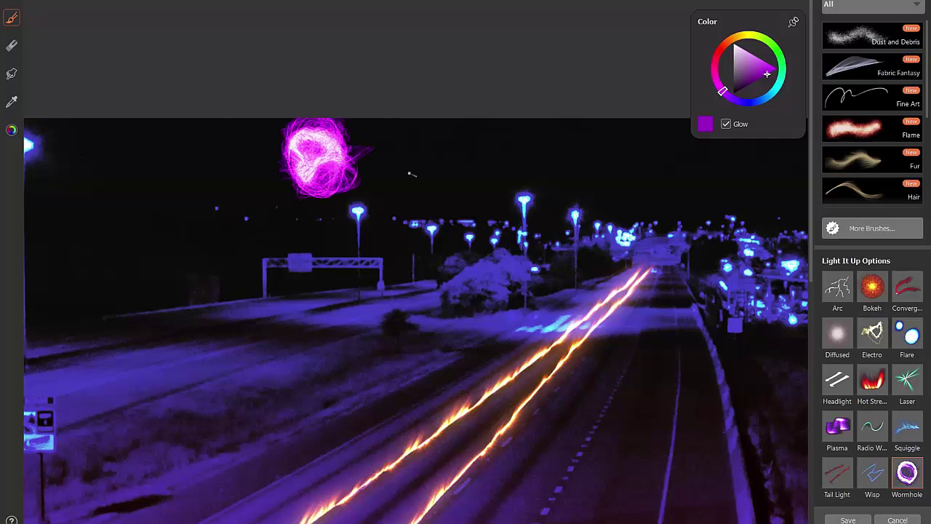
left_click_drag(499, 177, 513, 182)
mouse_move(600, 169)
left_mouse_down()
mouse_move(689, 192)
mouse_move(724, 242)
left_mouse_up()
key("ctrl+z")
key("ctrl+z")
key("ctrl+z")
- Paint a row of bright purple Wormhole rings and bursts across the night sky above the city lights and lamps
left_click_drag(588, 177, 600, 183)
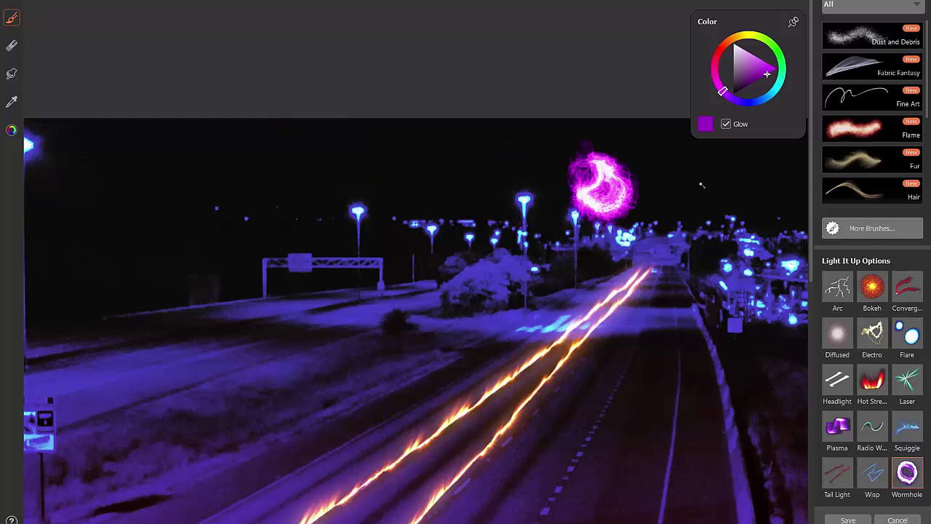
left_click(701, 185)
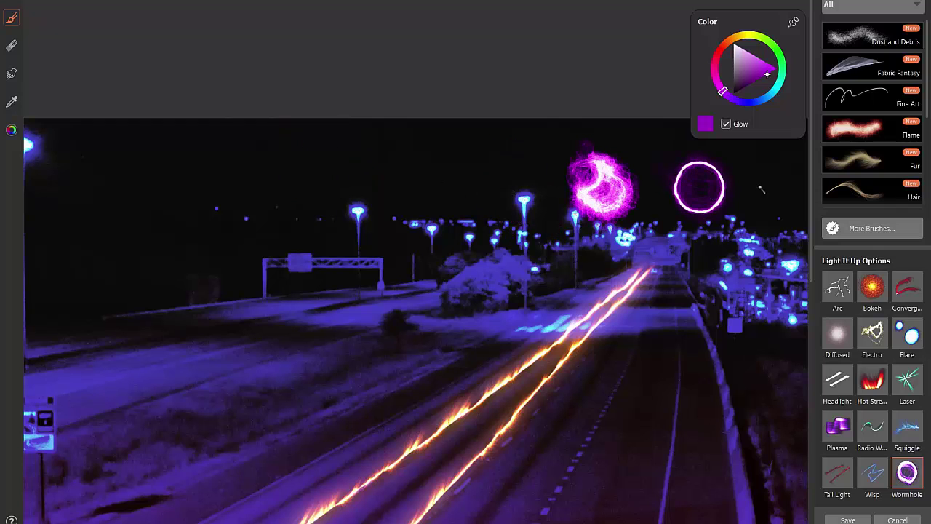
left_click_drag(761, 189, 768, 202)
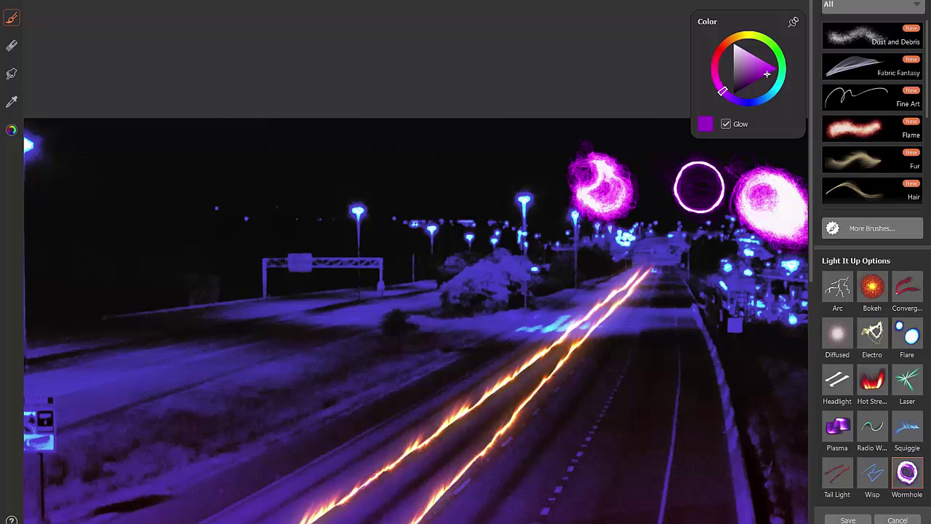
left_click(480, 171)
left_click_drag(347, 160, 325, 174)
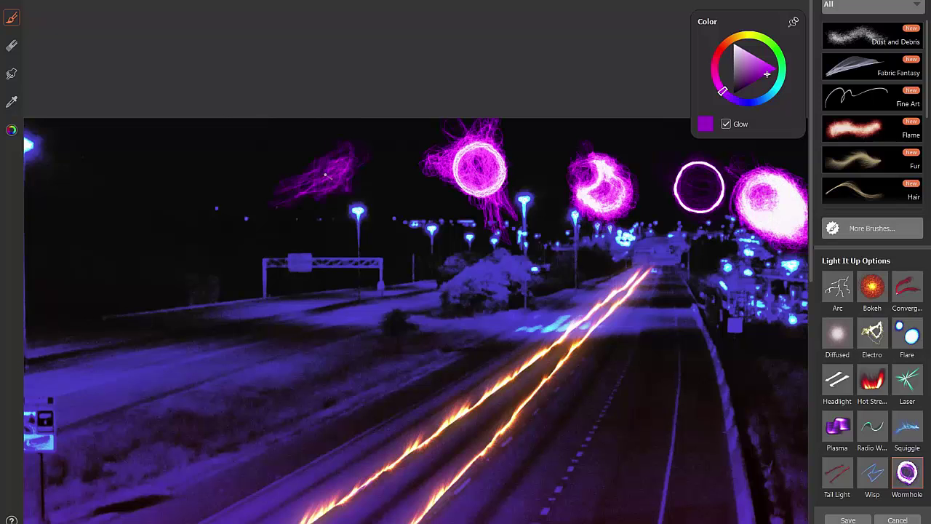
left_click(253, 197)
- Darken the Wormhole brush's purple and paint more wormholes in the sky above the opposite roadway
left_click(748, 86)
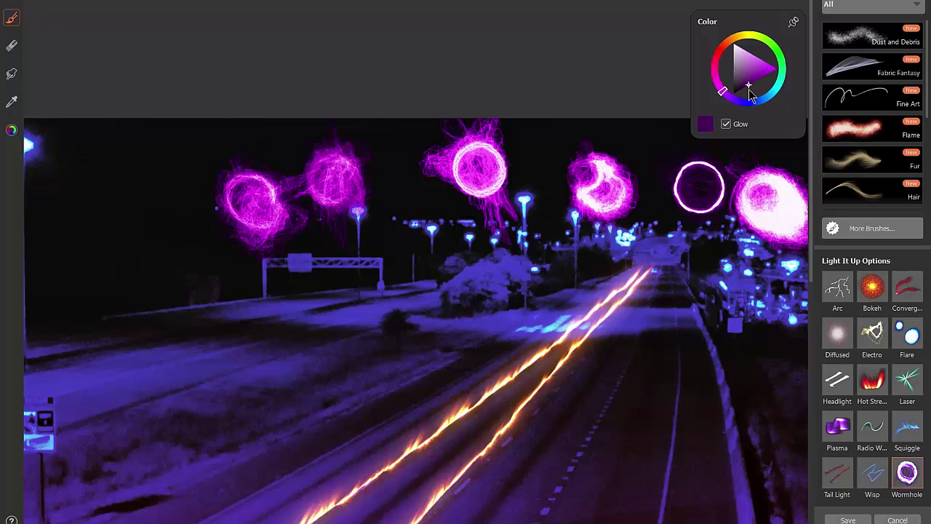
left_click(165, 240)
left_click_drag(165, 139, 178, 165)
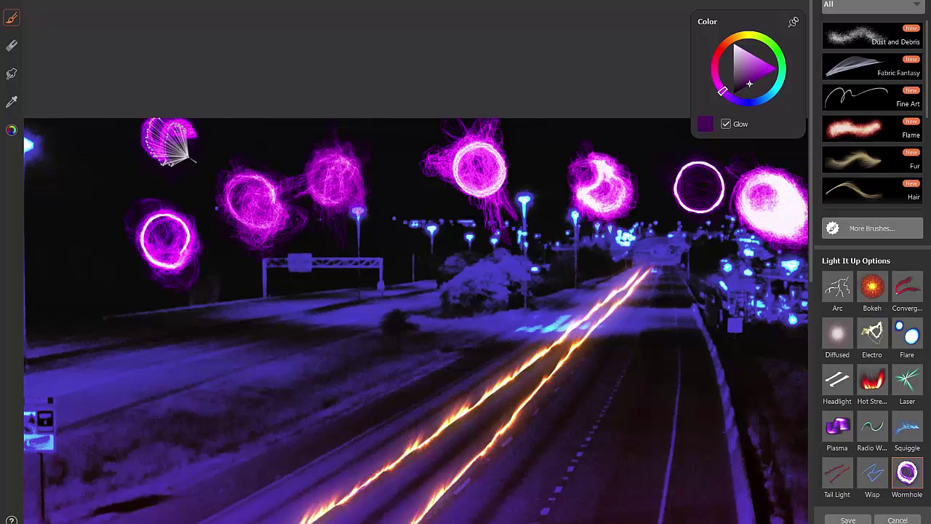
left_click_drag(82, 209, 96, 219)
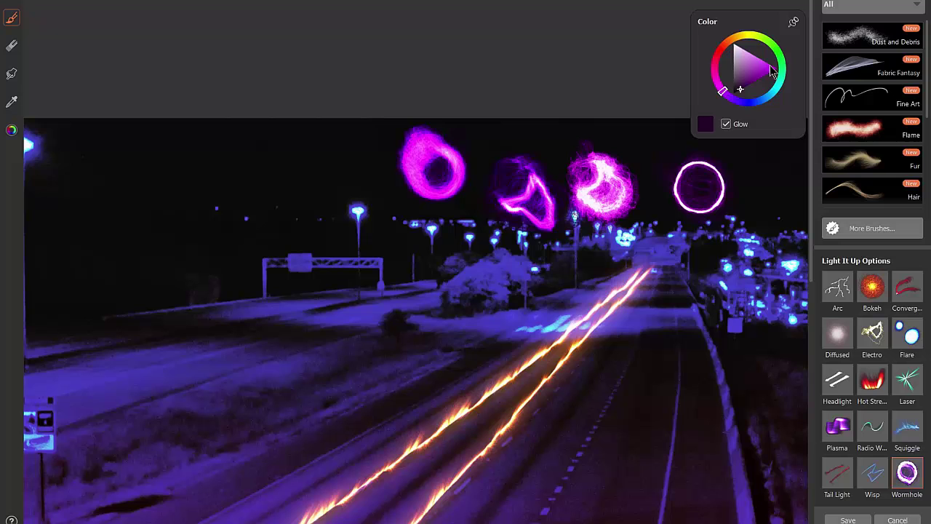
- Brighten the Wormhole brush's purple again and paint dense glowing bursts above the overhead road sign
left_click(764, 65)
left_click(313, 145)
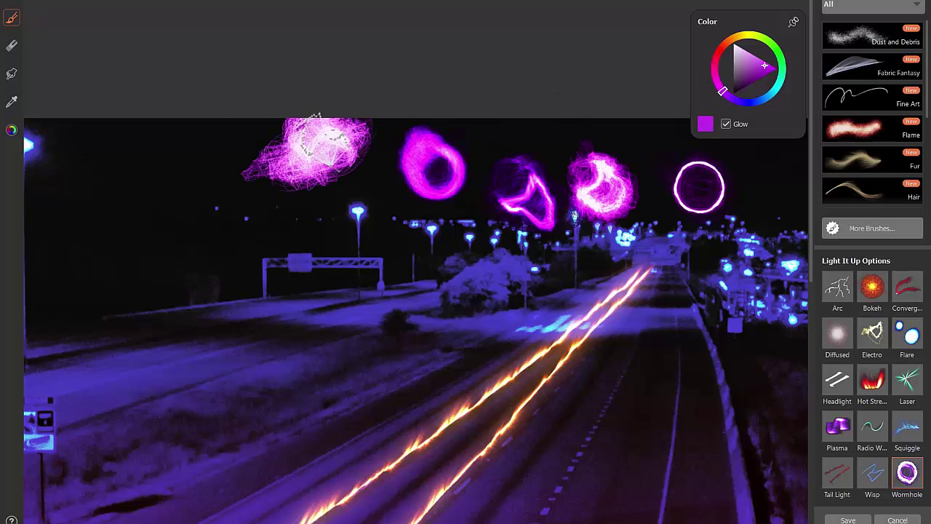
left_click(327, 227)
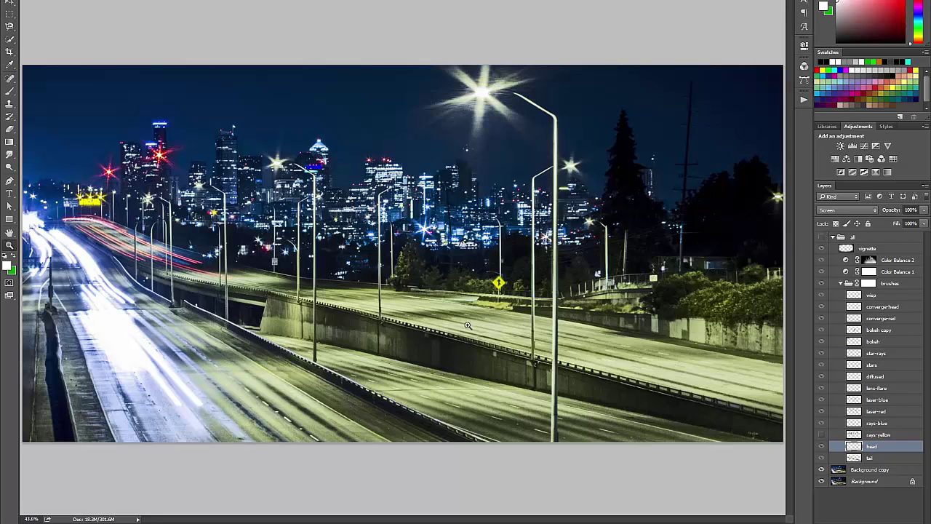
- Switch to Photoshop and show the "all" layer group in the skyline photo and the "brushes" group in the purple road photo
left_click(821, 238)
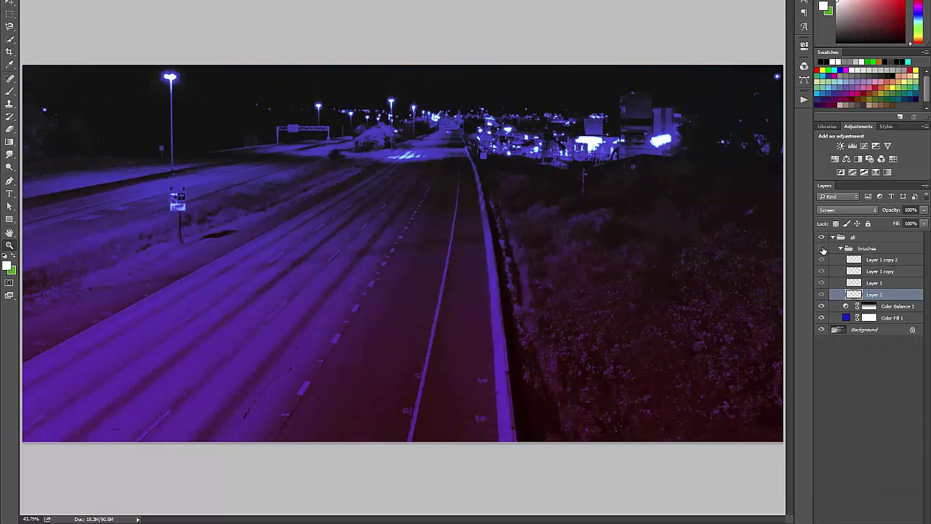
left_click(822, 248)
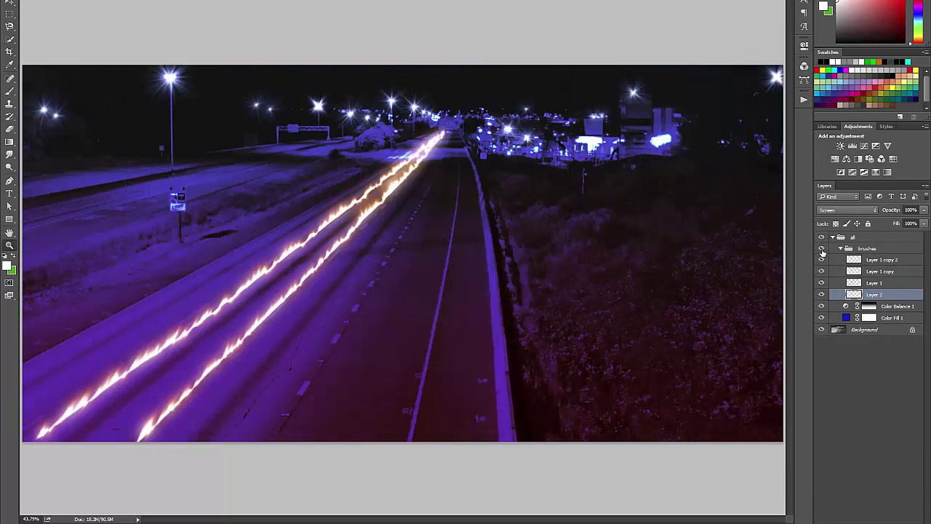